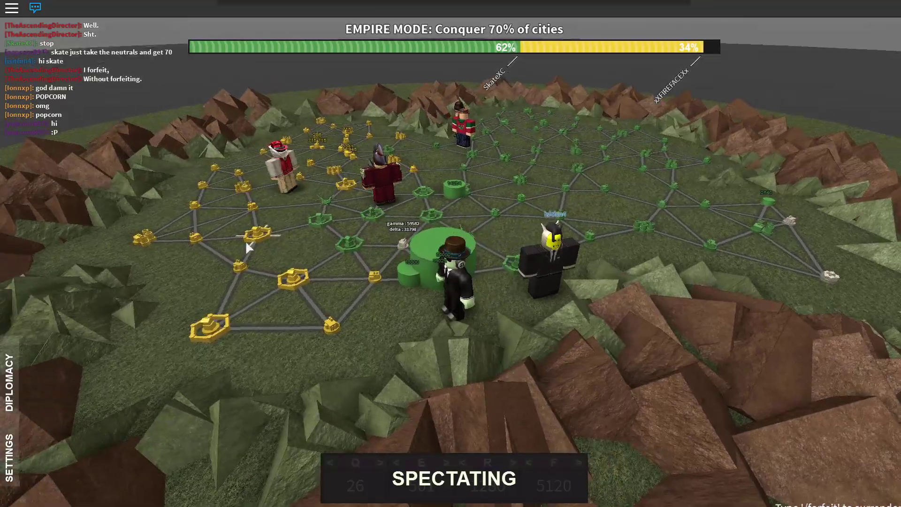
scroll("up", 3)
Move and orbit the camera across the map to follow the Empire Mode match.
key("w")
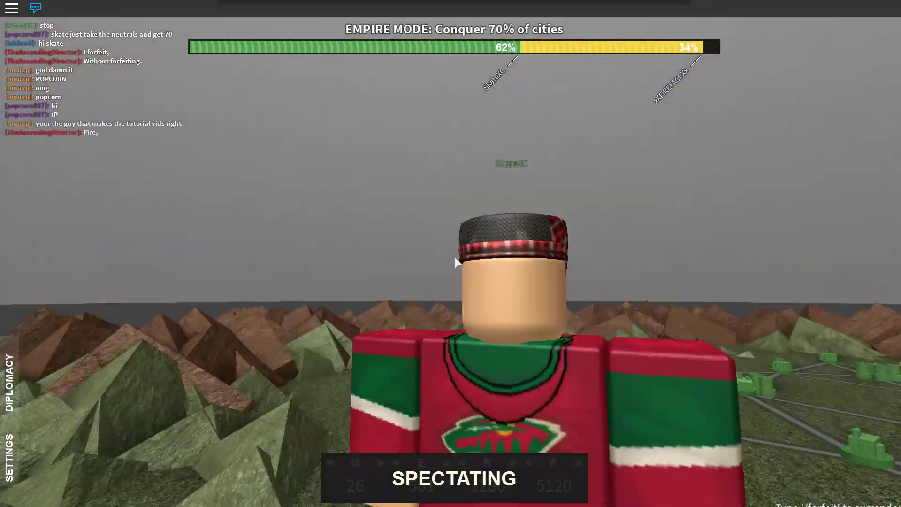
scroll("down", 3)
key("slash")
key("Escape")
key("w")
scroll("down", 3)
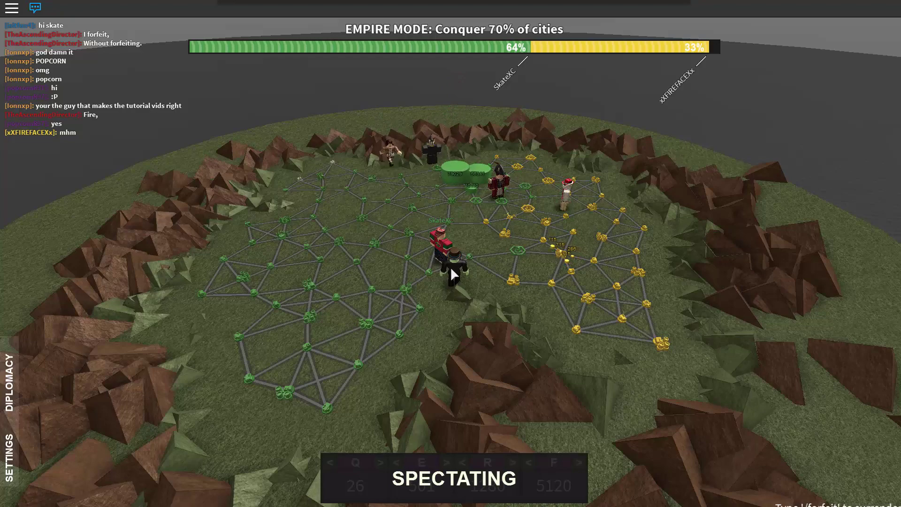
scroll("up", 3)
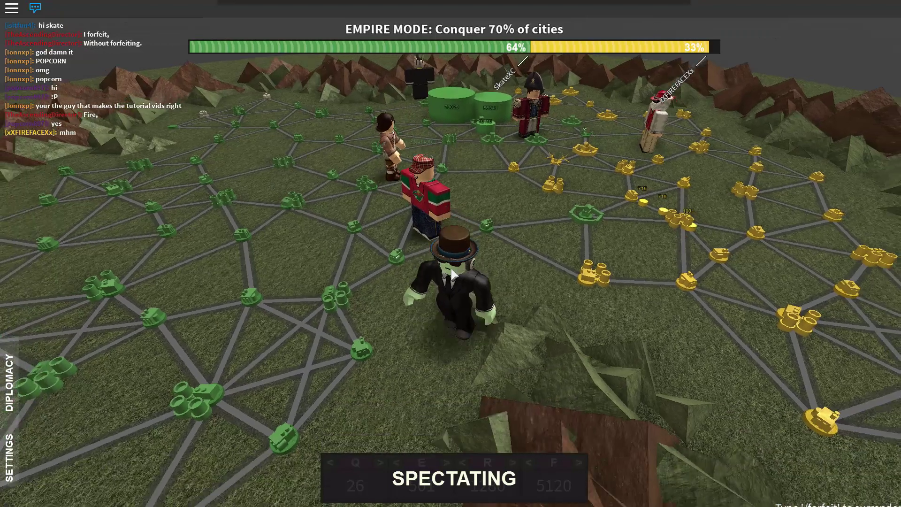
key("w")
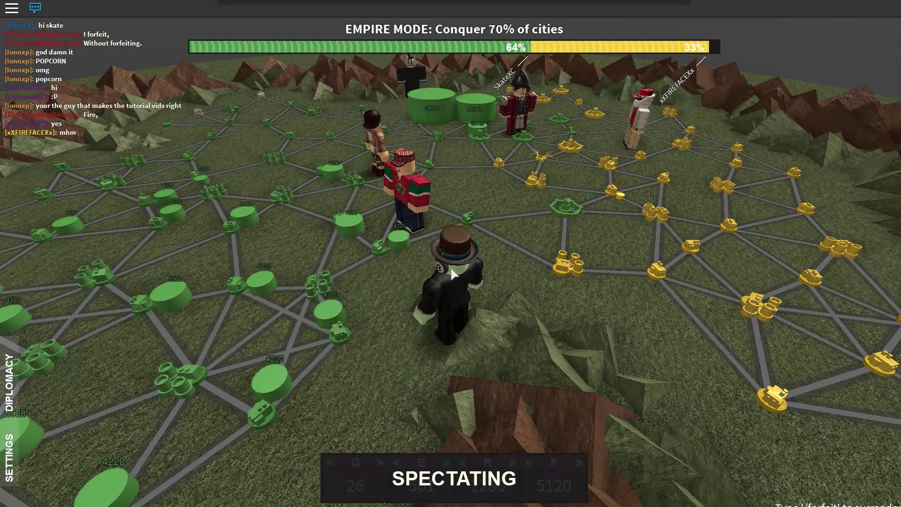
scroll("up", 3)
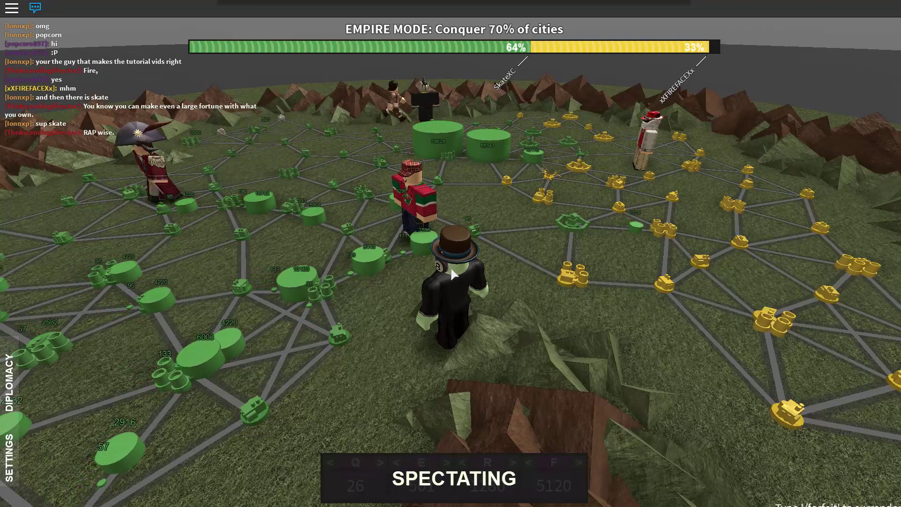
scroll("down", 3)
scroll("down", 3)
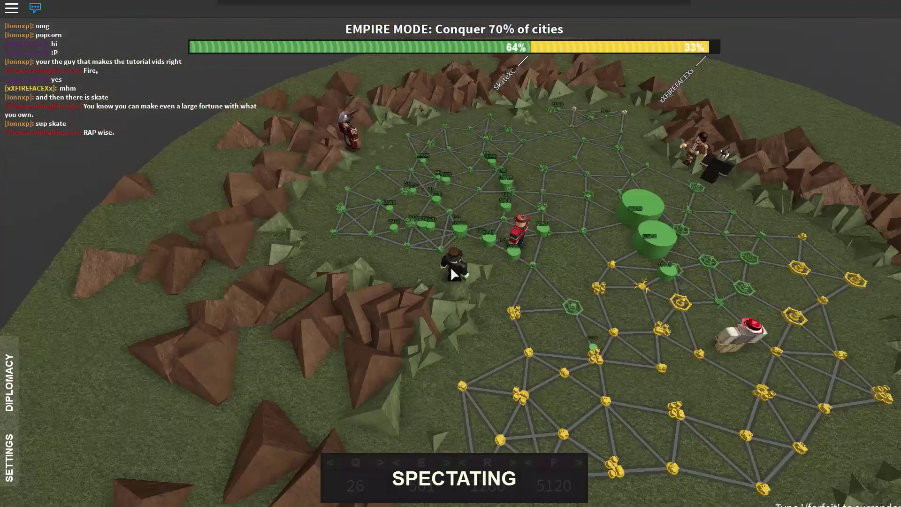
left_click_drag(450, 267, 578, 257)
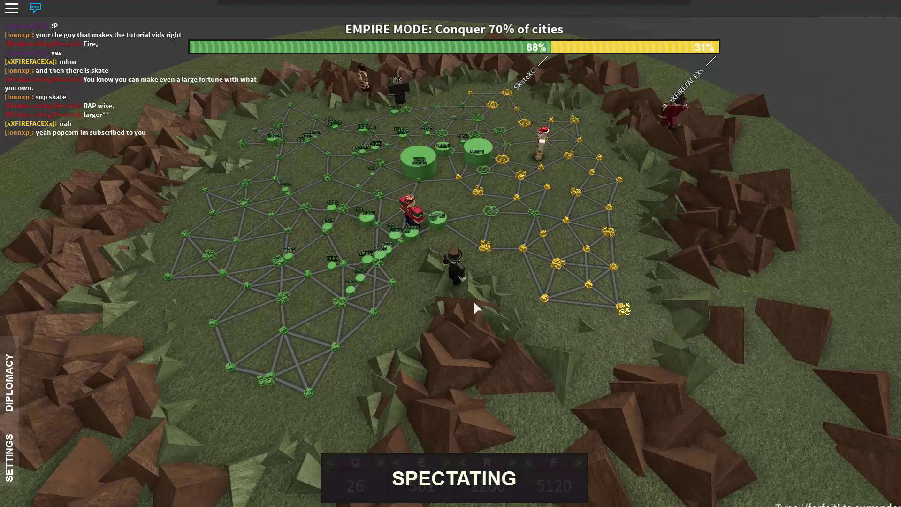
Post 'O:' and 'cool :D' in chat and watch until Gamma wins with 73 cities.
key("slash")
key("Return")
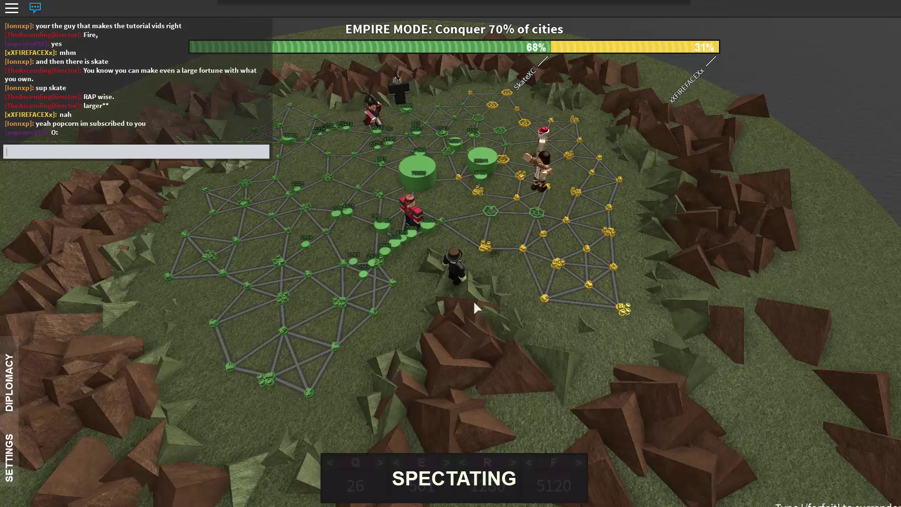
type("T")
type("cool :D")
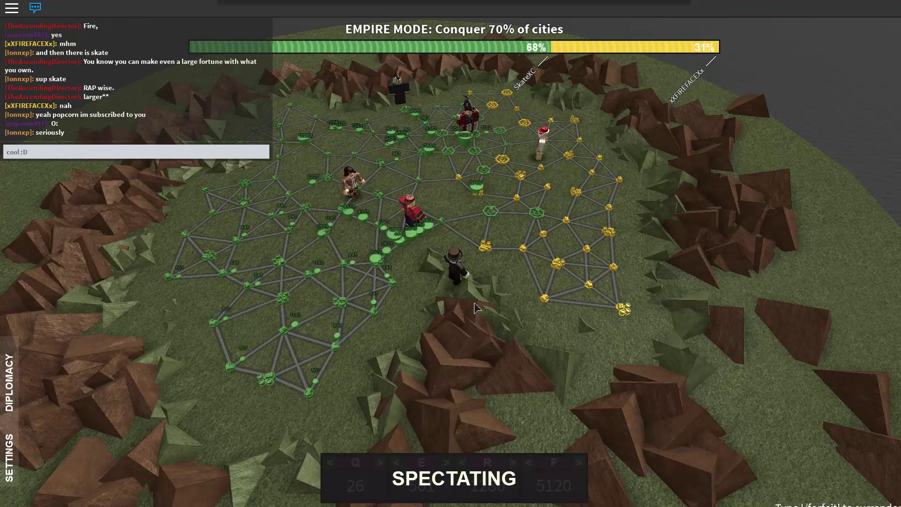
key("Return")
scroll("up", 3)
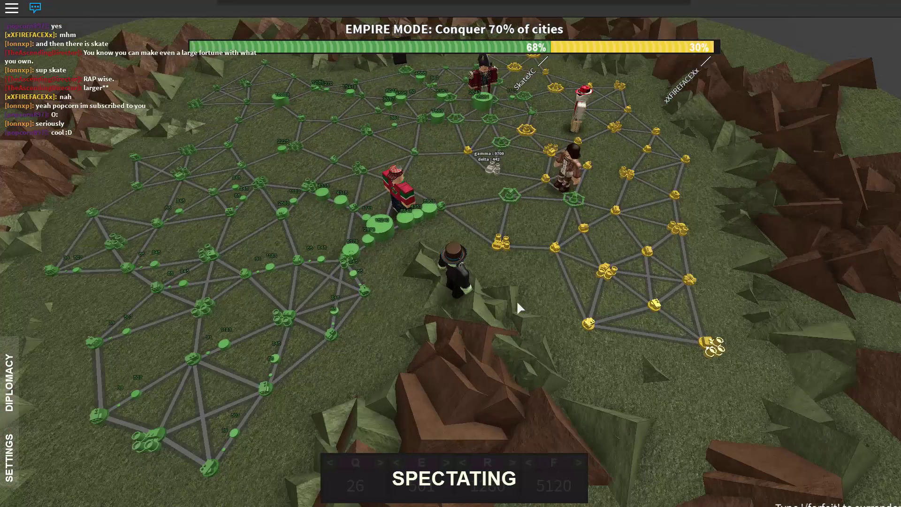
scroll("up", 3)
scroll("up", 3)
scroll("up", 3)
scroll("up", 3)
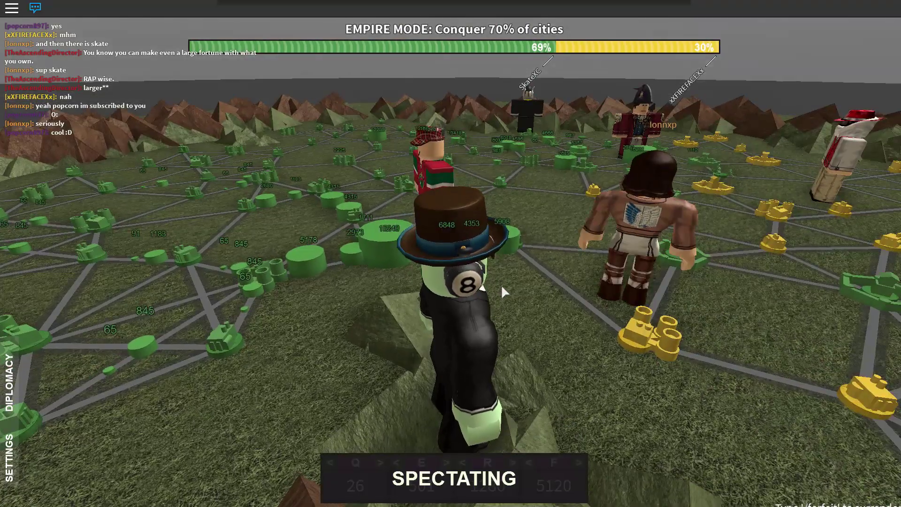
scroll("down", 3)
scroll("down", 3)
scroll("down", 3)
left_click_drag(501, 285, 501, 284)
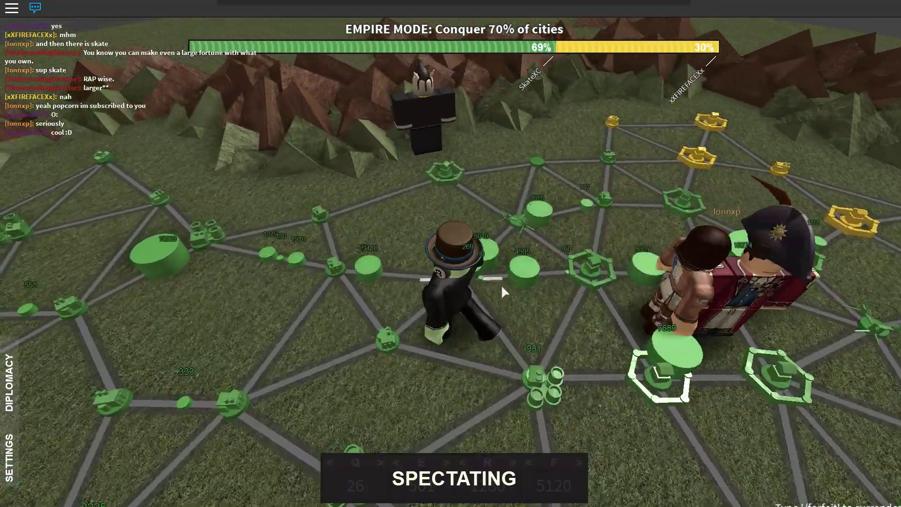
left_click_drag(500, 284, 500, 285)
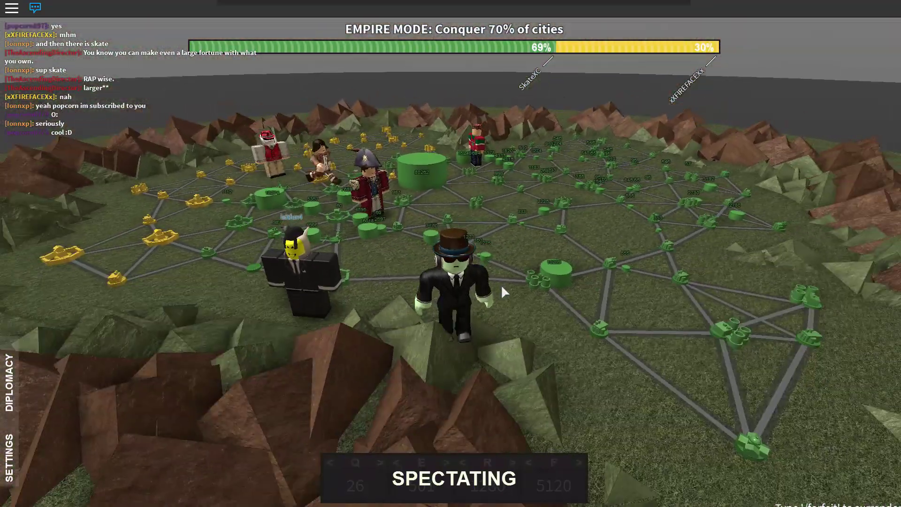
scroll("down", 3)
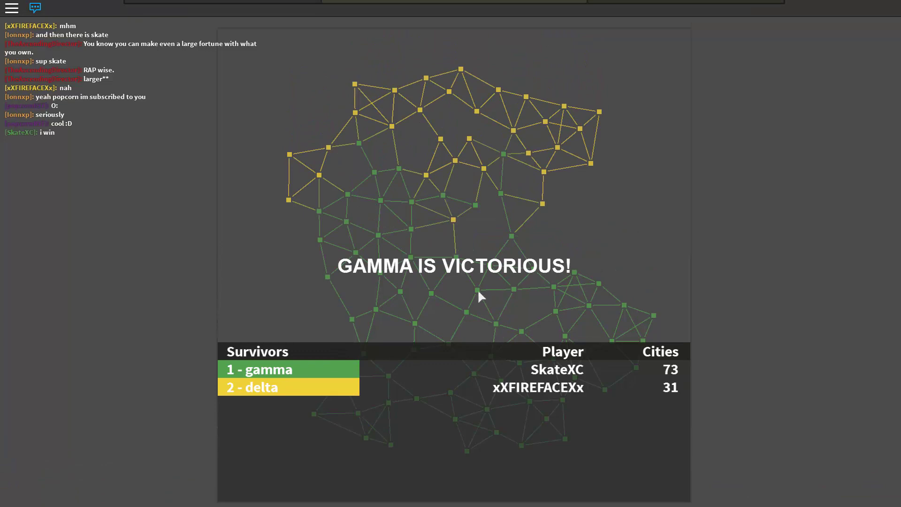
Post 'stay for another skate?' in chat and wait for the next round to start.
key("slash")
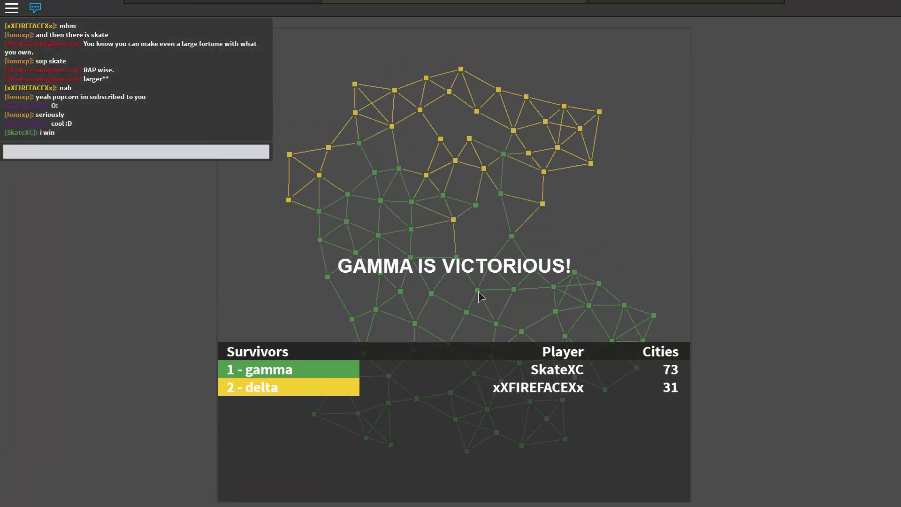
type("n")
key("BackSpace")
type("stay for a")
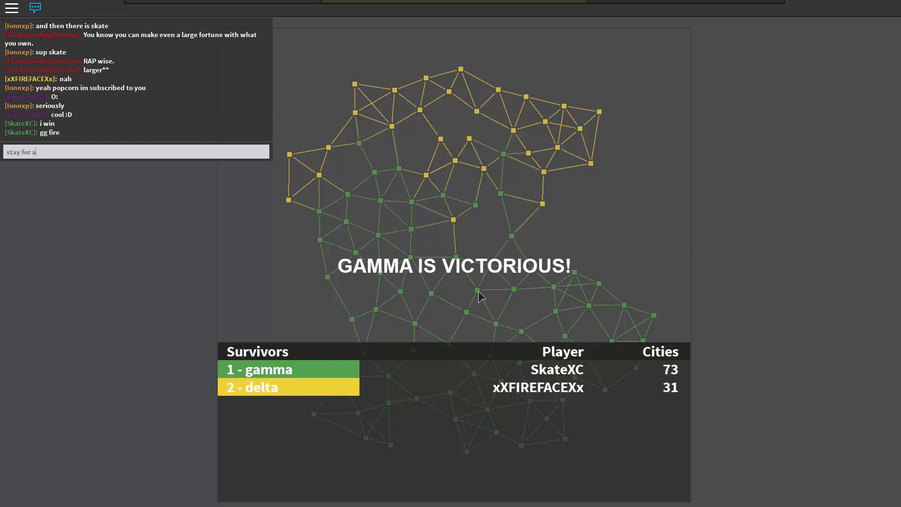
type("kate?")
key("Return")
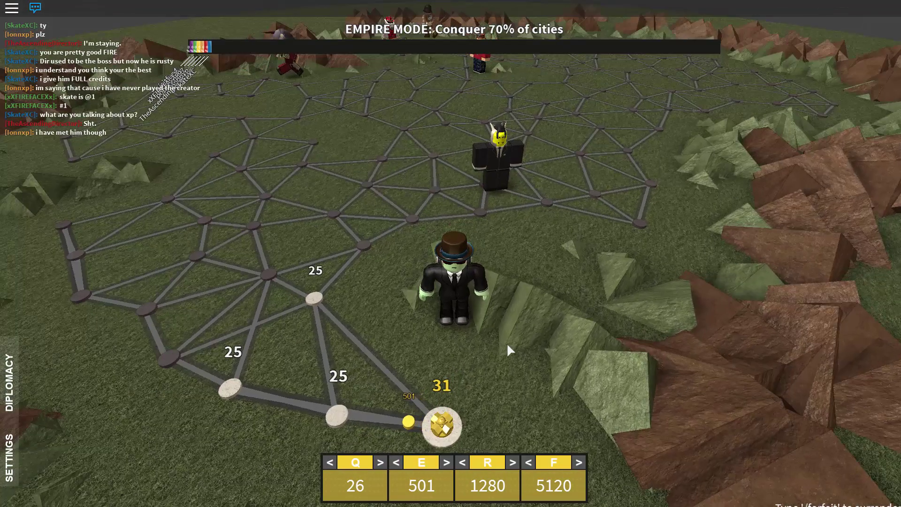
Send troops from the starting yellow city to take two adjacent neutral cities.
left_click(342, 418)
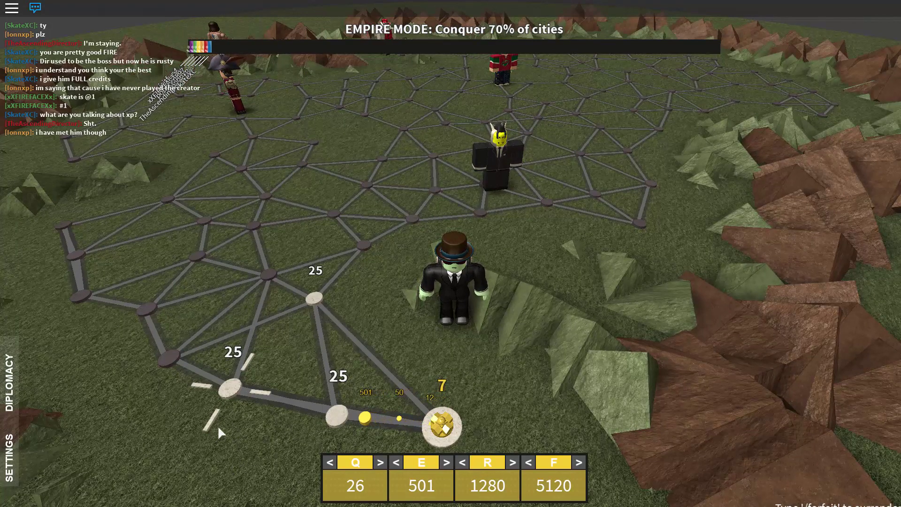
key("s")
key("s")
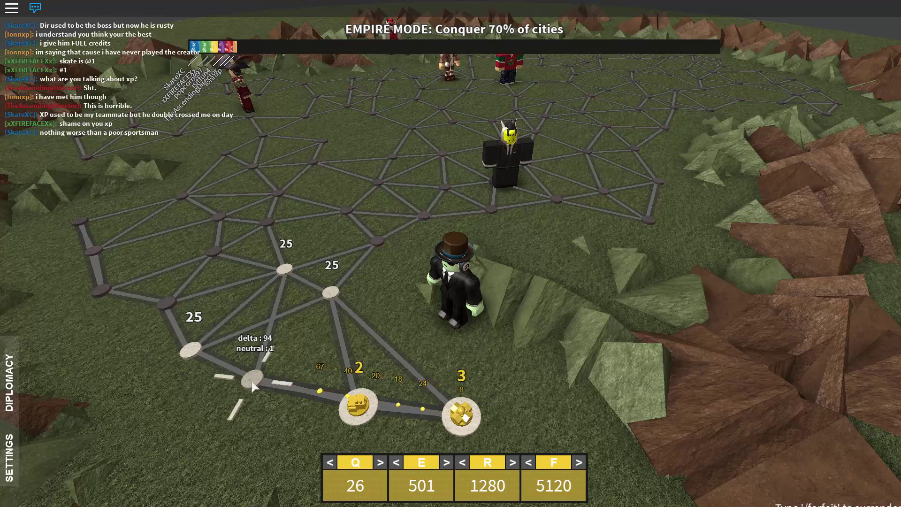
left_click(251, 381)
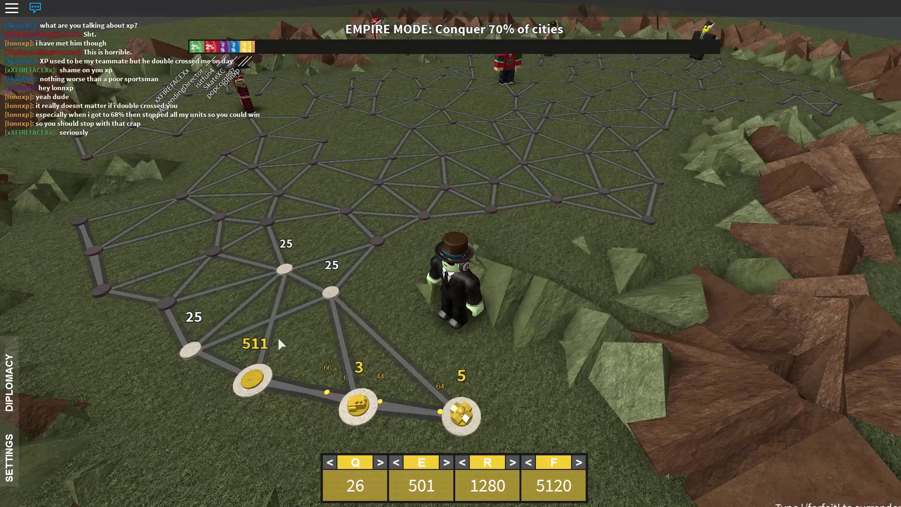
Upgrade the large yellow city with a building and post 'Working on it :D' in chat.
left_click(252, 380)
left_click(331, 423)
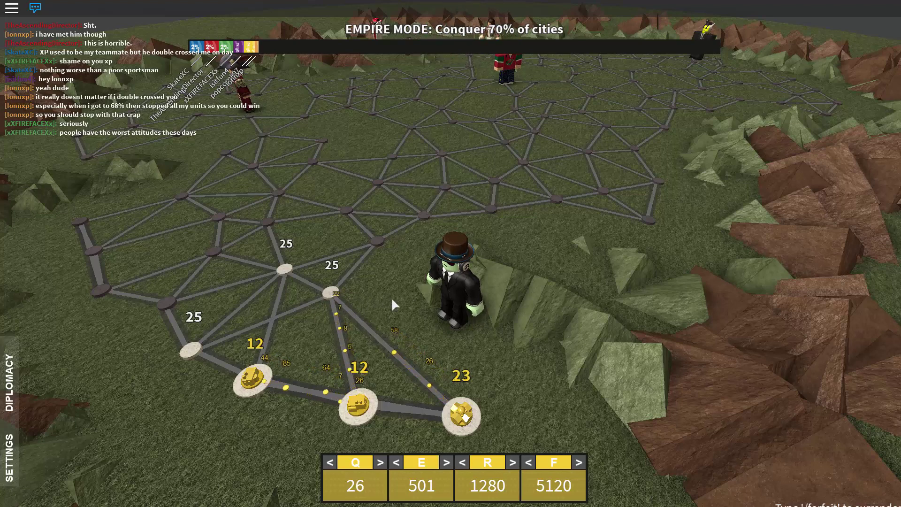
left_click(334, 293)
mouse_move(331, 292)
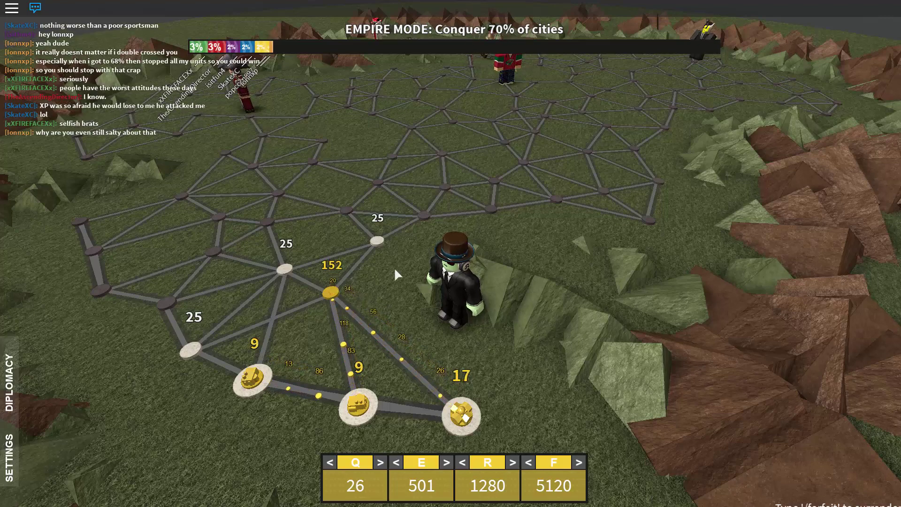
scroll("down", 3)
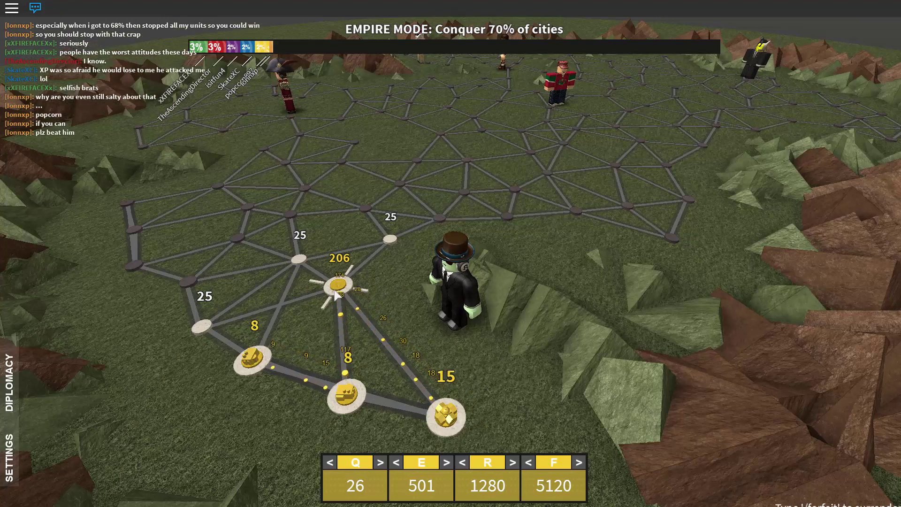
key("slash")
type("Working on i")
type("t :D")
key("Return")
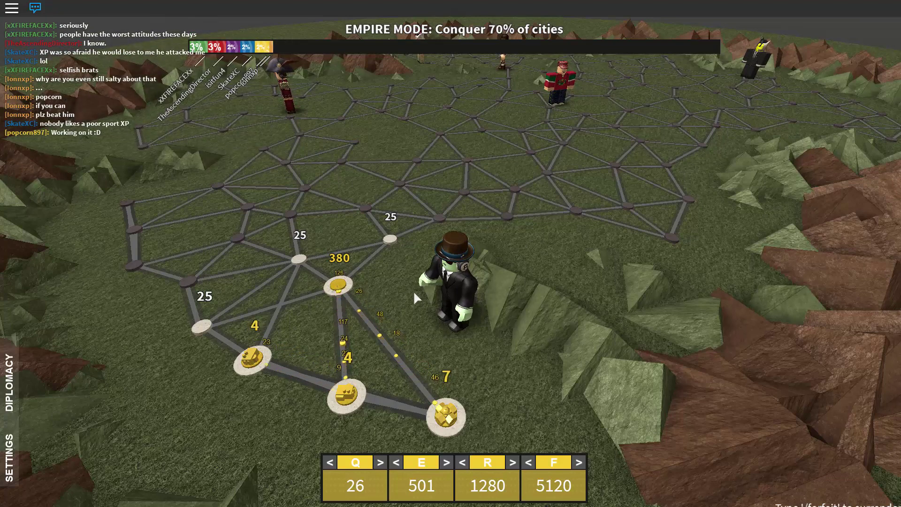
Send yellow troops to capture the neutral city on the left edge.
left_click(336, 287)
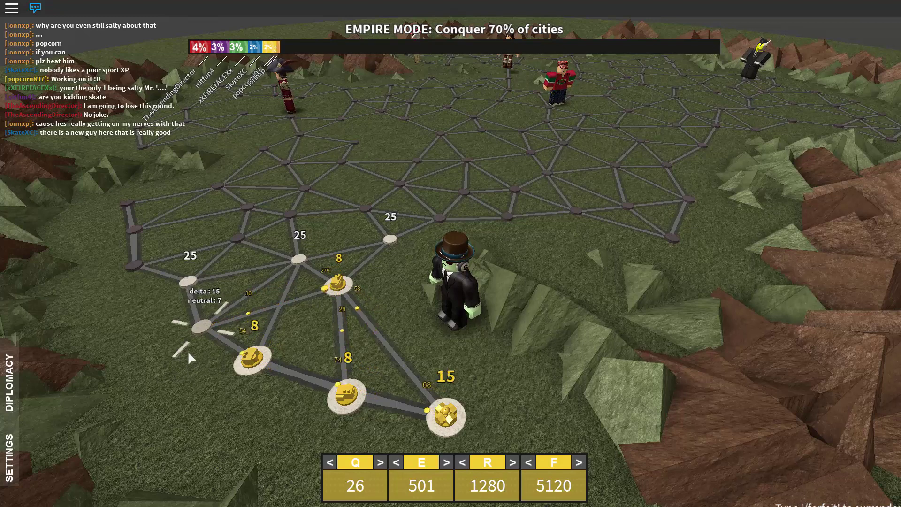
left_click(201, 325)
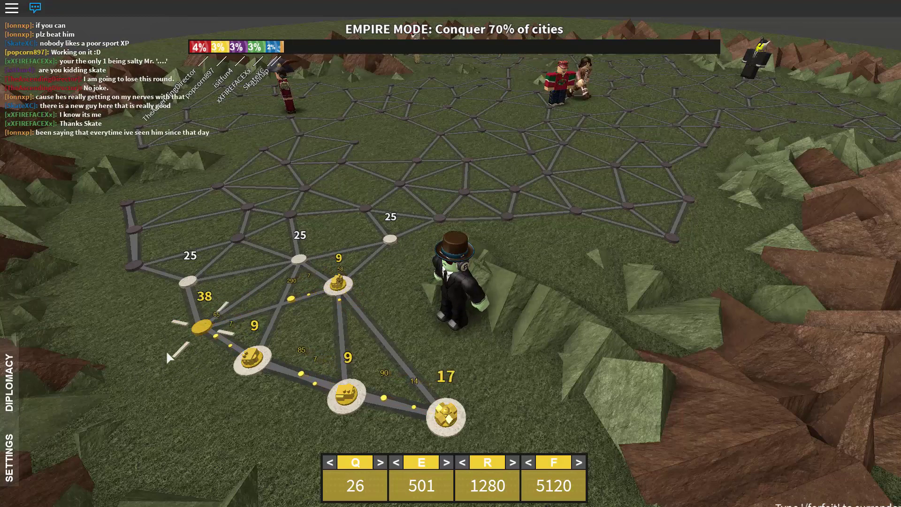
left_click(201, 325)
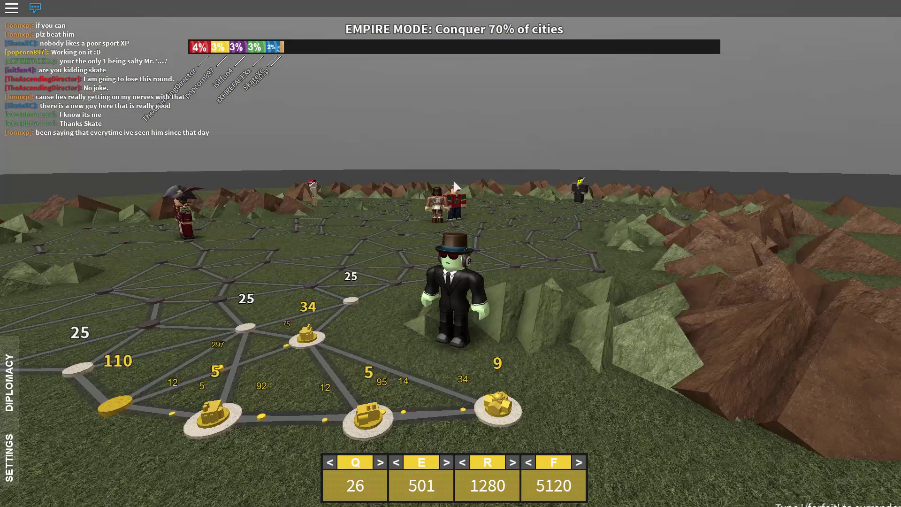
left_click_drag(180, 365, 440, 239)
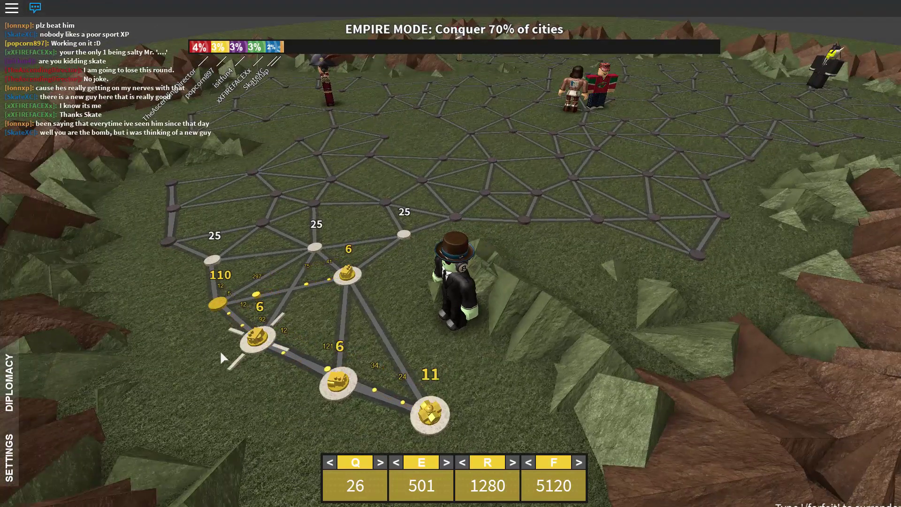
left_click(206, 327)
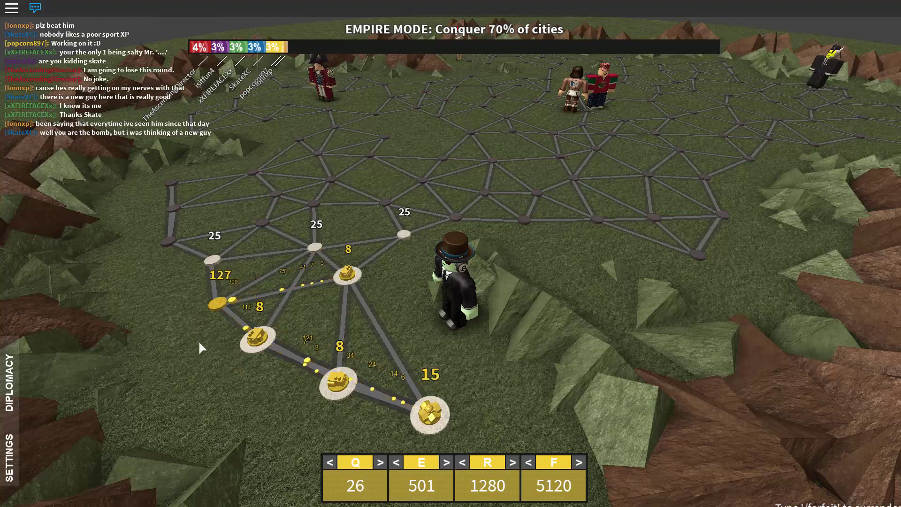
left_click(220, 304)
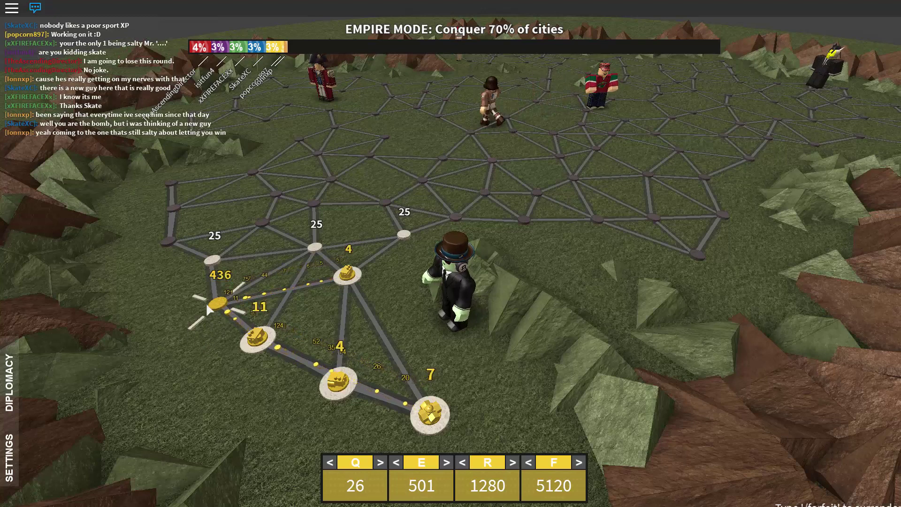
Build a Factory on a left-side yellow city and target the upper-left neutral city.
left_click(255, 339)
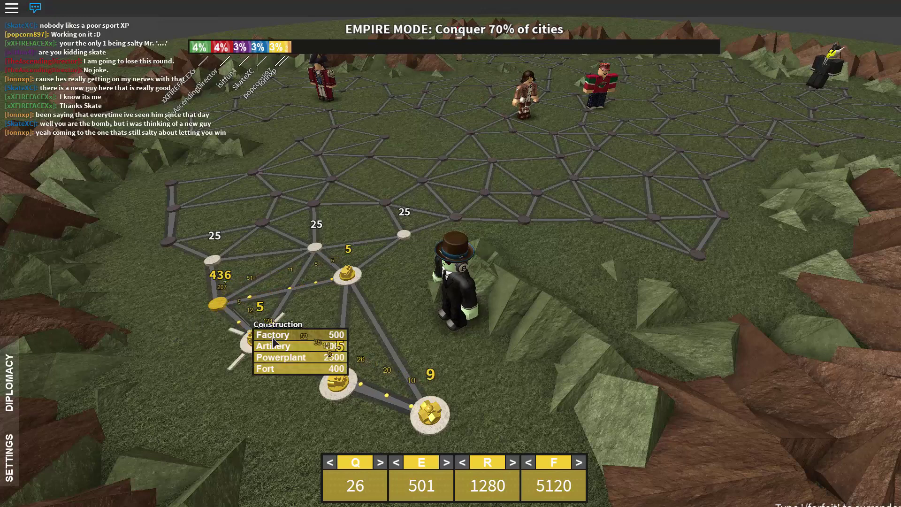
left_click(273, 336)
left_click(219, 304)
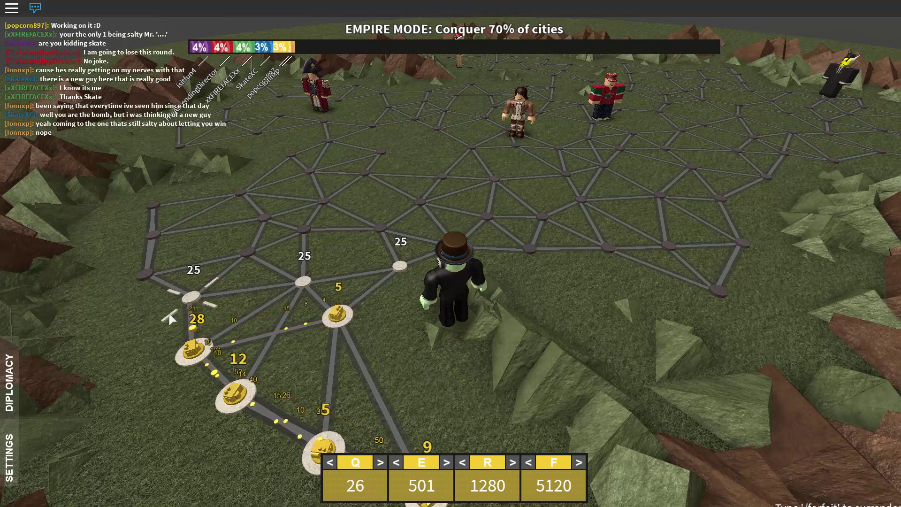
scroll("down", 3)
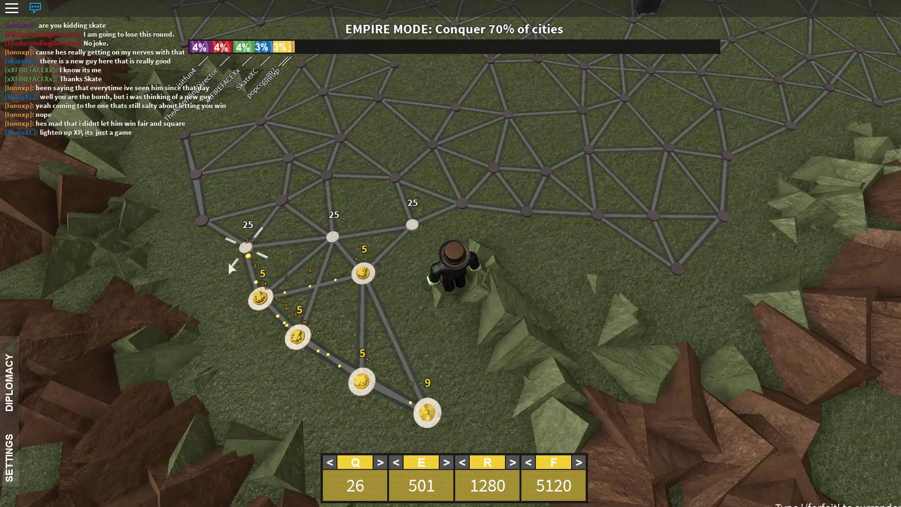
scroll("down", 3)
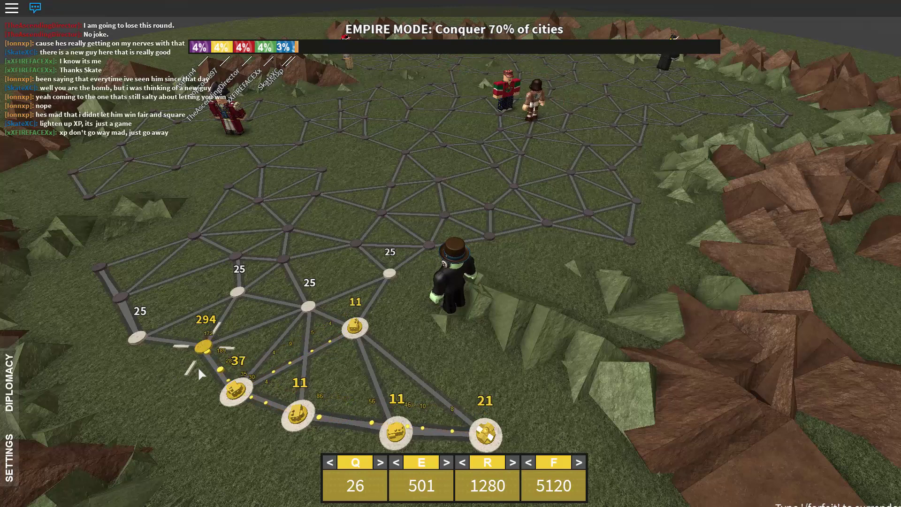
left_click(309, 307)
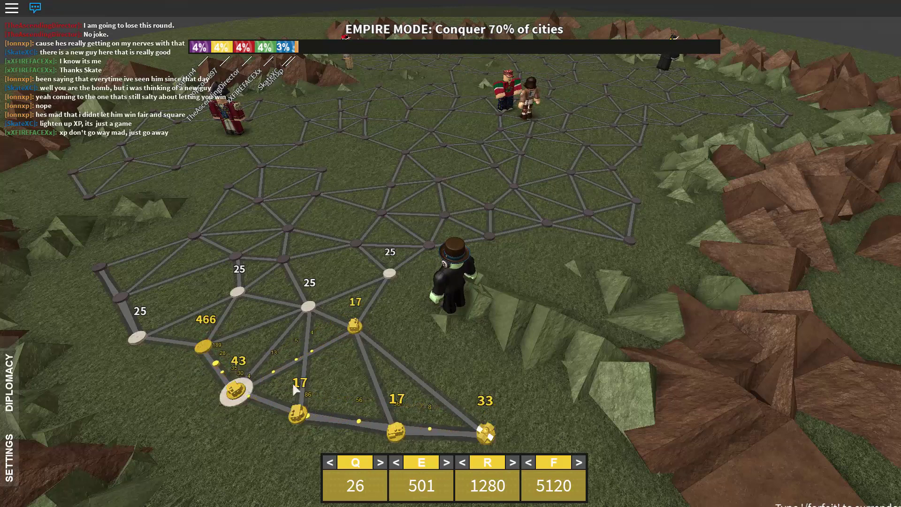
Dispatch the 466-unit city's troops toward the neutral 25 city above it.
left_click(211, 326)
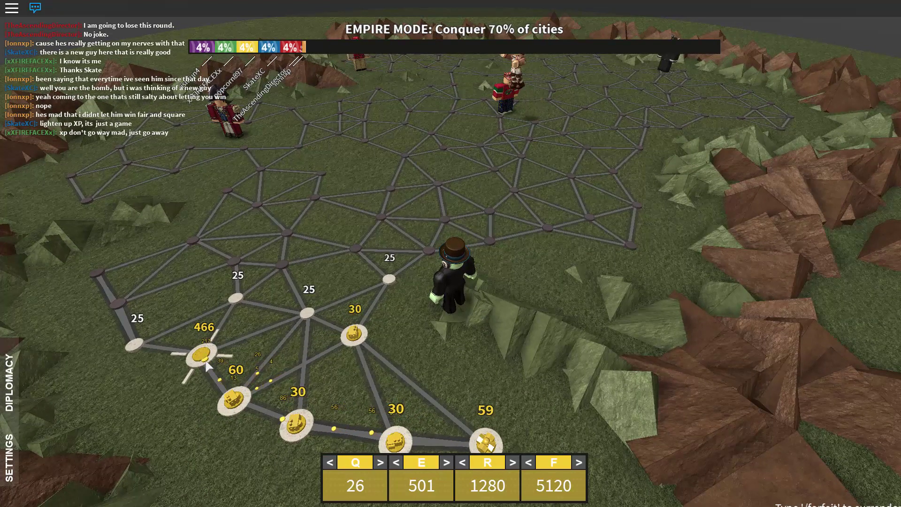
right_click(234, 399)
left_click(282, 395)
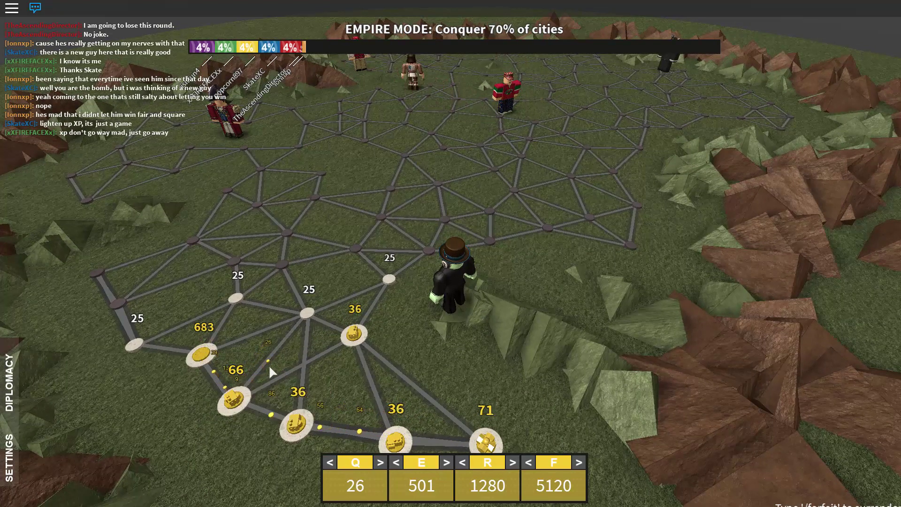
left_click(237, 299)
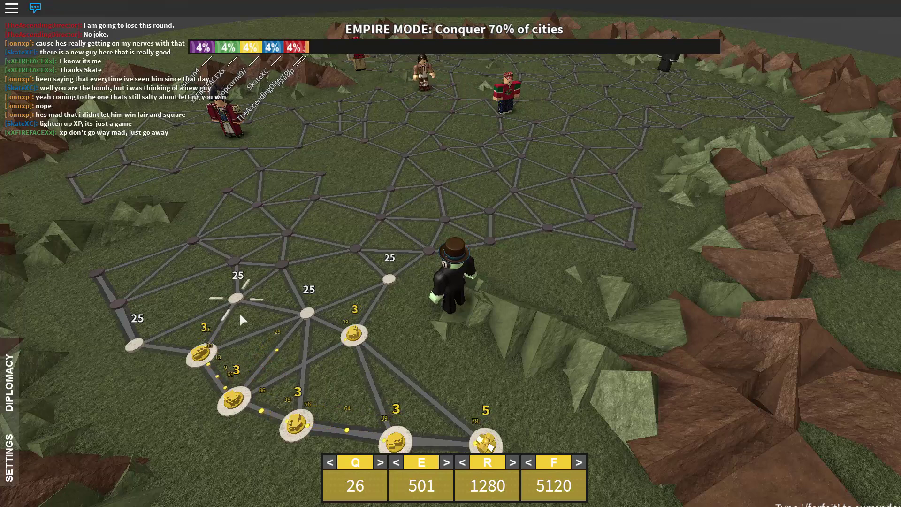
left_click(250, 320)
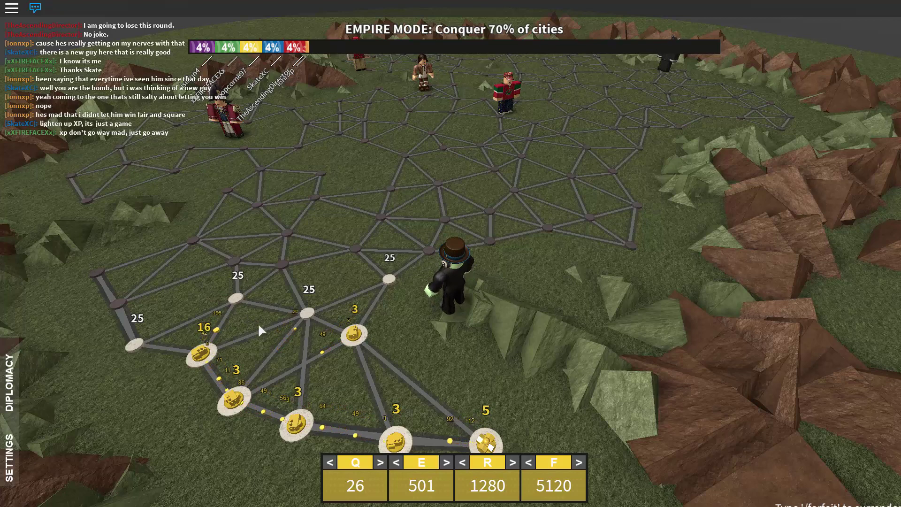
Send repeated troop waves to capture the central and upper-left neutral cities.
left_click(238, 299)
left_click(308, 311)
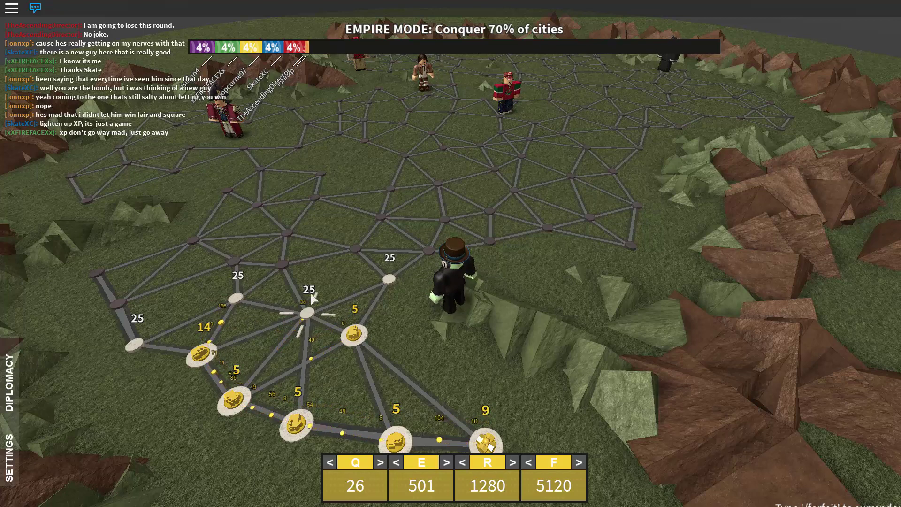
left_click(234, 304)
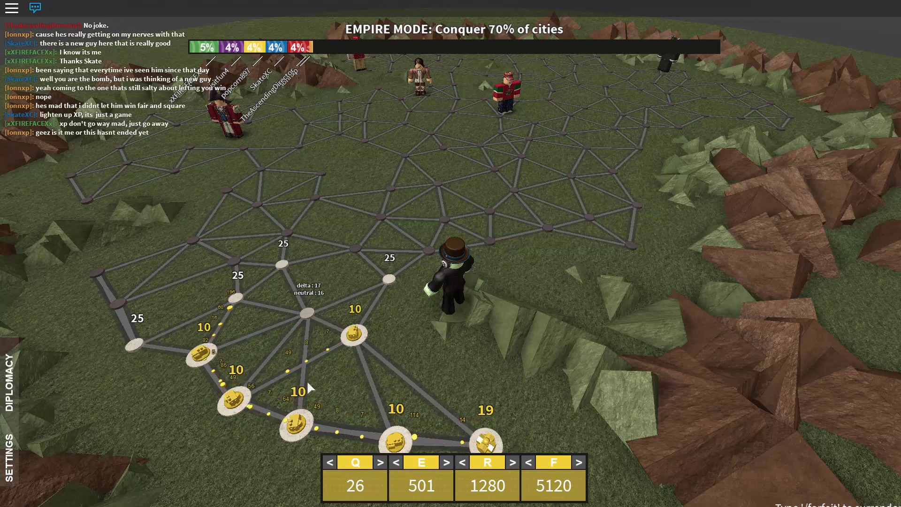
left_click(236, 299)
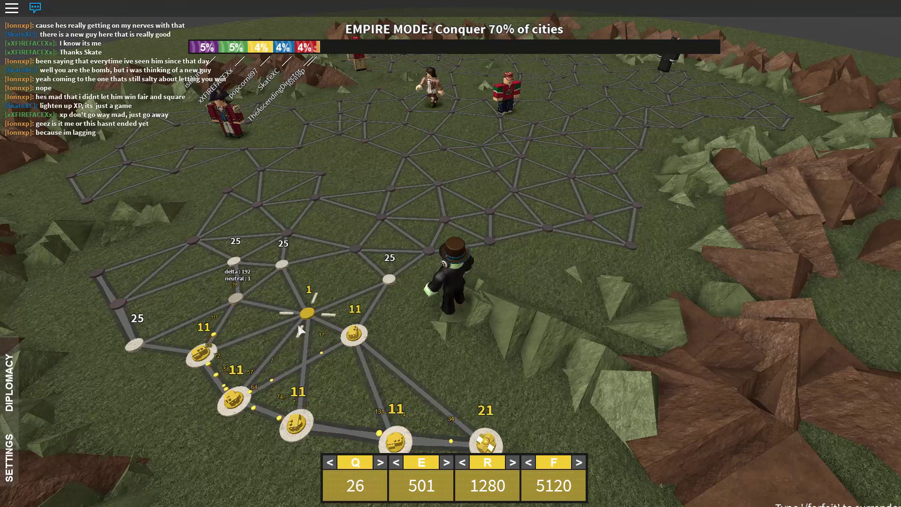
left_click(230, 304)
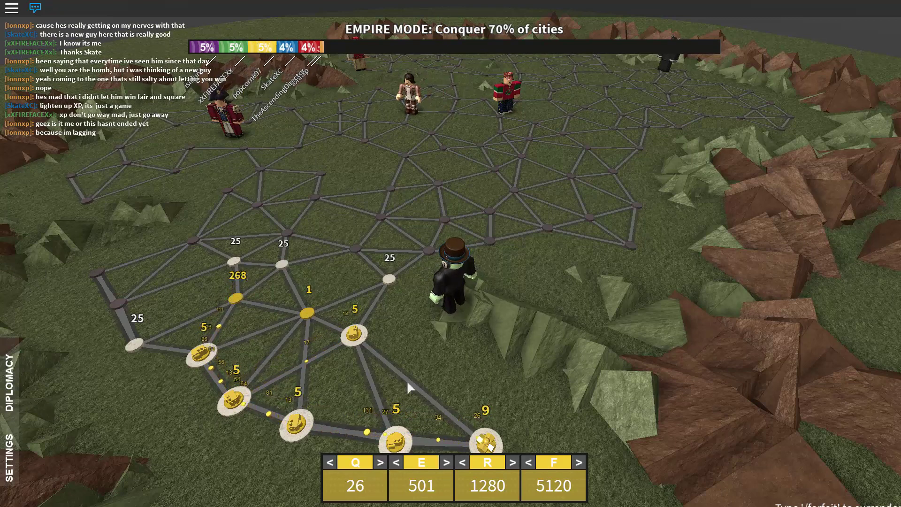
left_click(235, 300)
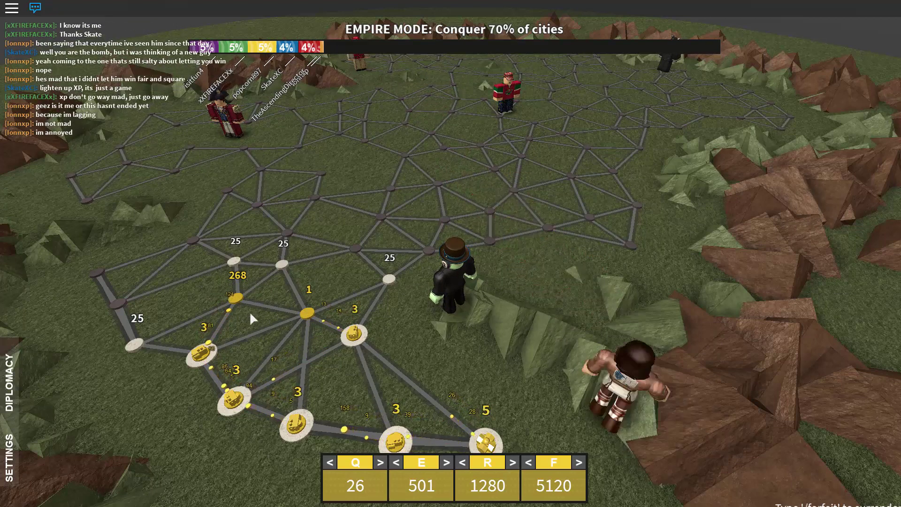
left_click(246, 321)
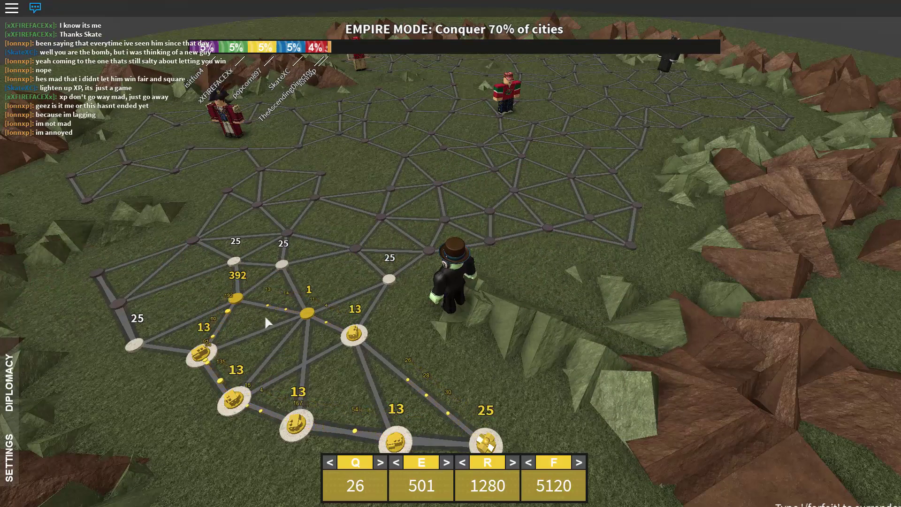
Build a Factory on the captured 392 city and target the top and right neutral cities.
left_click(238, 302)
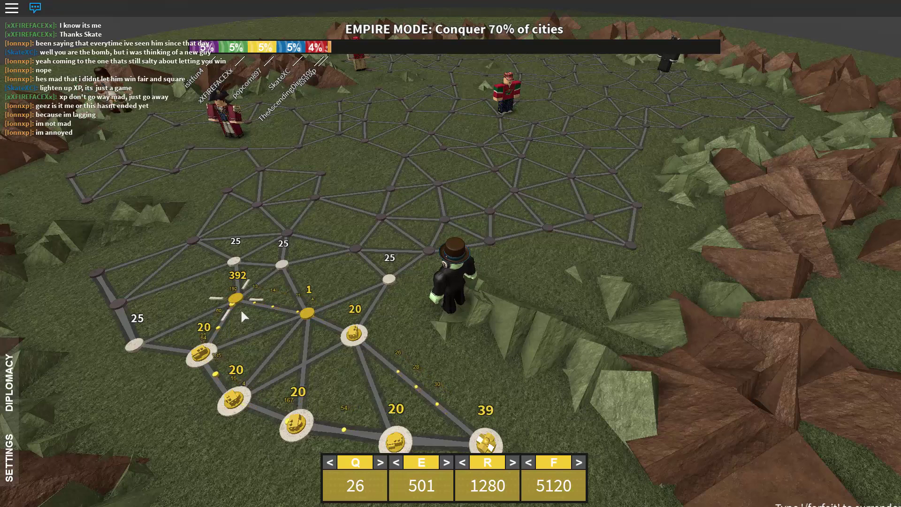
right_click(237, 299)
left_click(289, 330)
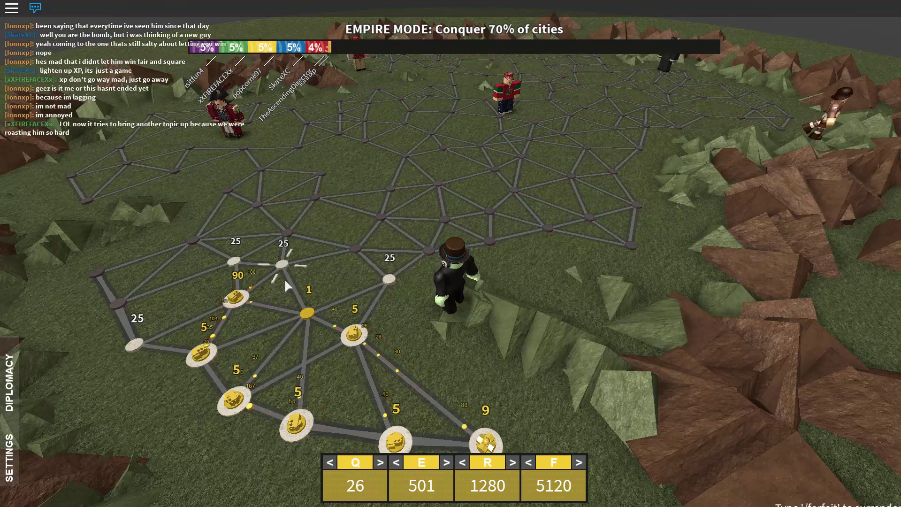
left_click(283, 266)
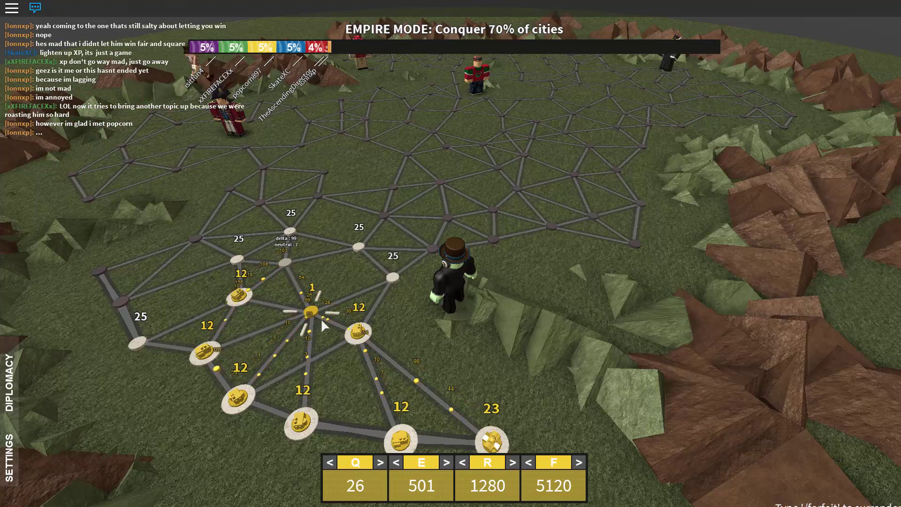
left_click(284, 262)
left_click(393, 277)
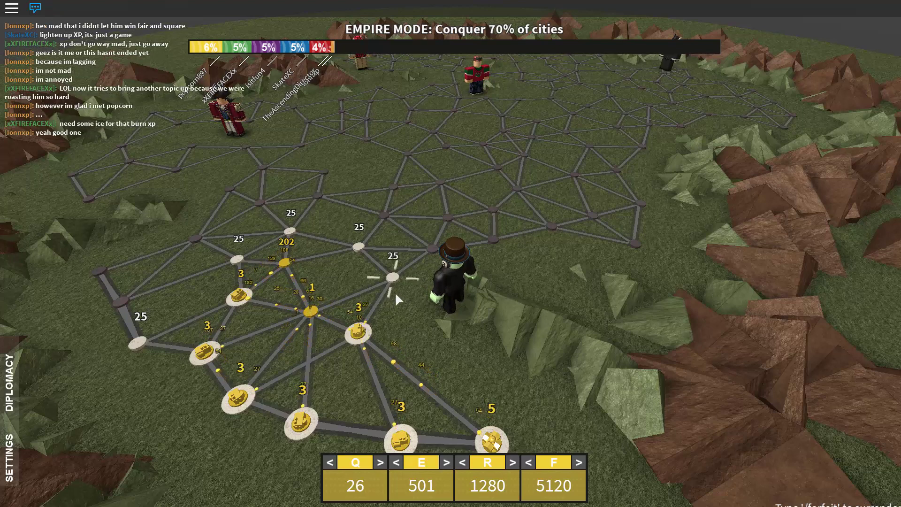
left_click(392, 279)
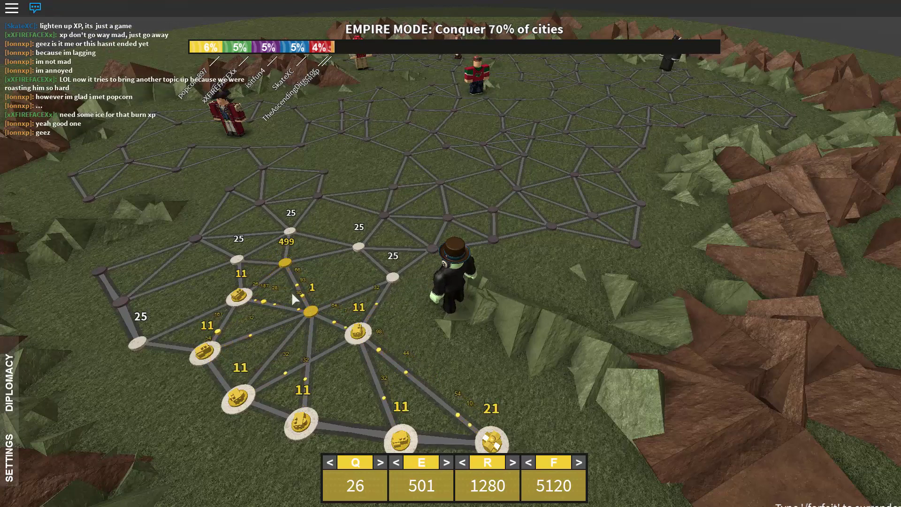
scroll("down", 3)
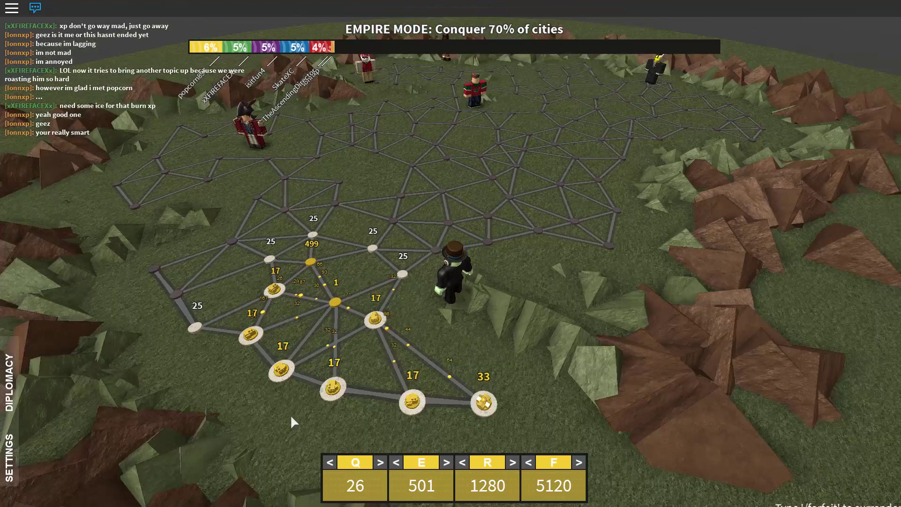
scroll("up", 3)
Send troops from the 23 city and the 565 city toward the central city.
left_click(324, 351)
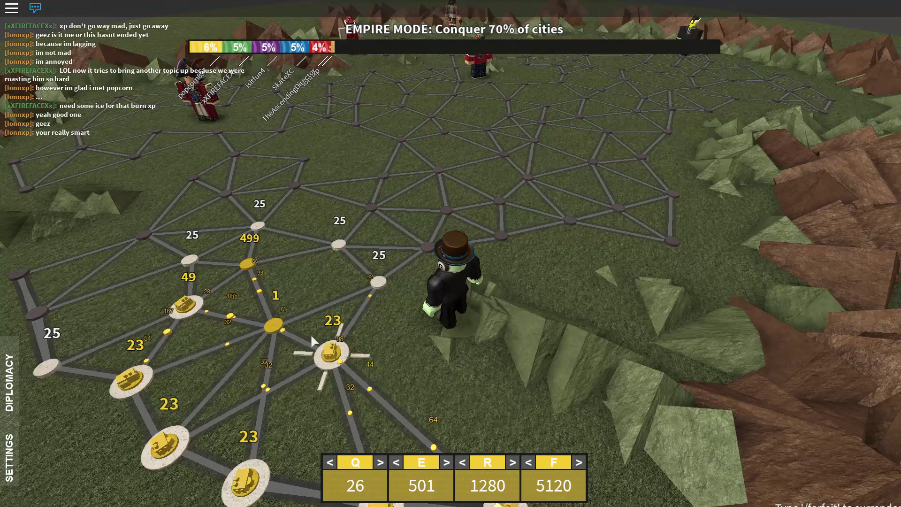
left_click(306, 277)
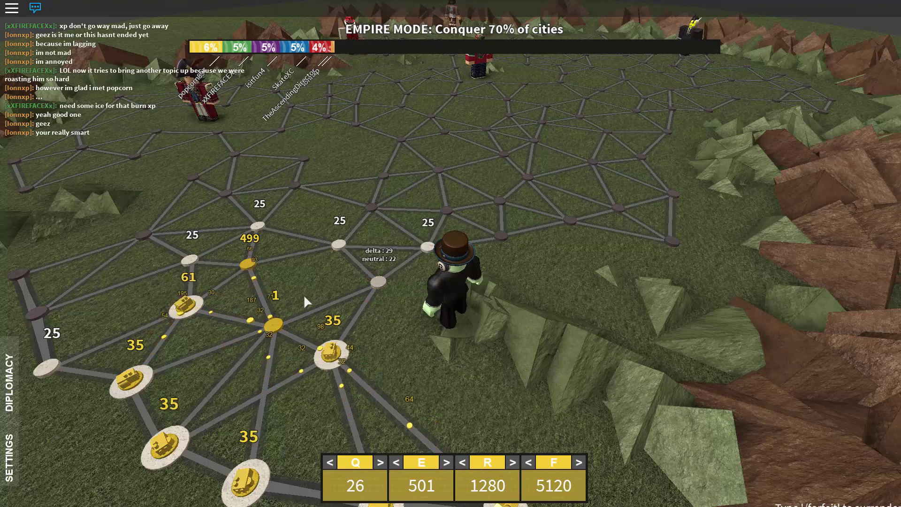
left_click(248, 264)
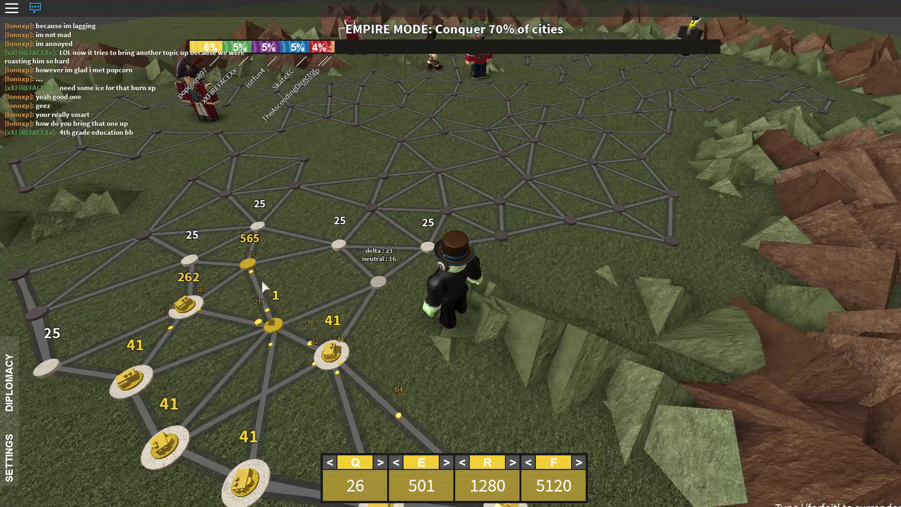
left_click(273, 325)
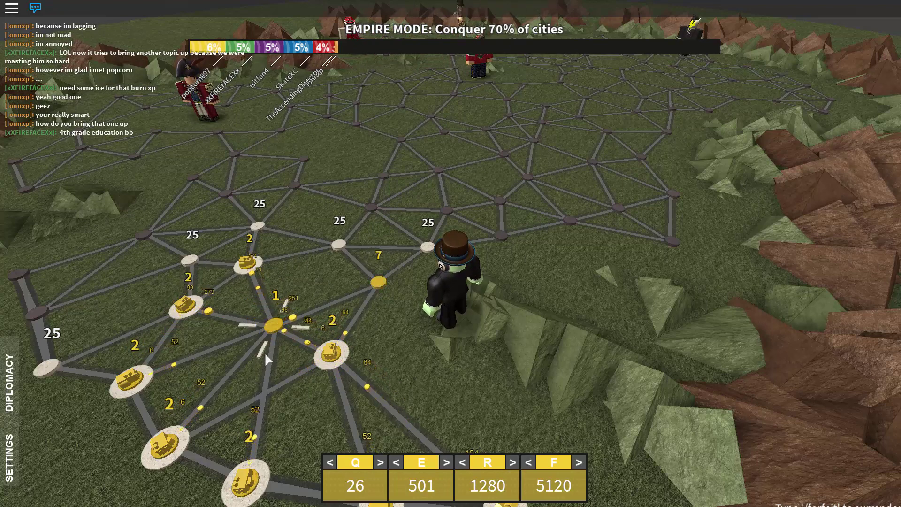
left_click(265, 352)
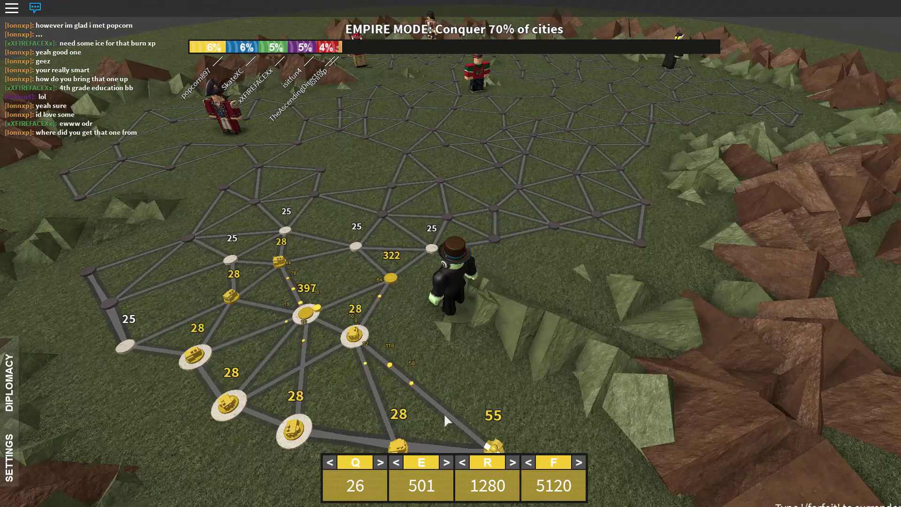
Select all Delta cities and mass their troops on the central hub, reaching 755.
left_click(304, 313)
left_click(392, 279)
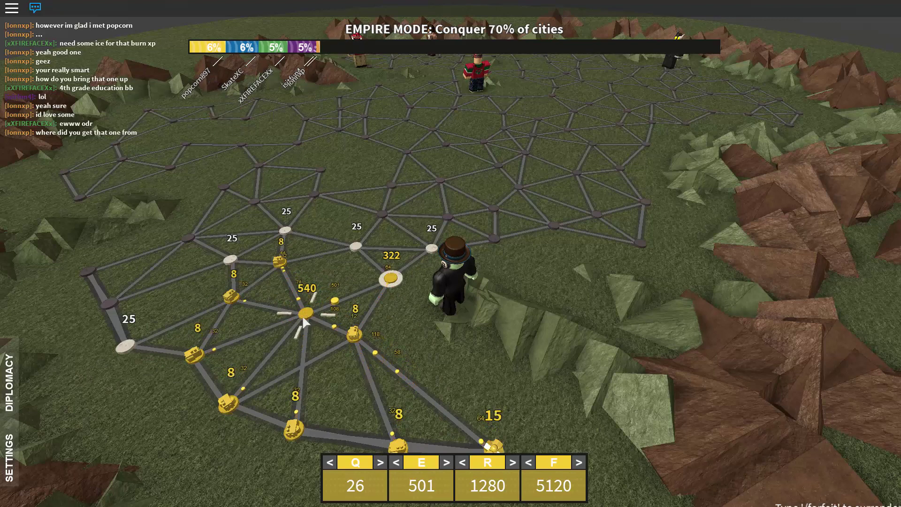
double_click(304, 316)
left_click(303, 317)
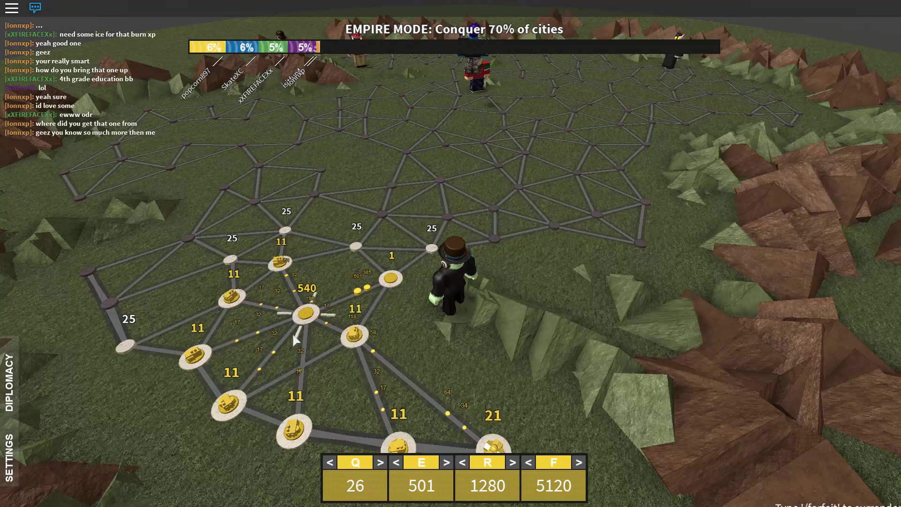
left_click(391, 279)
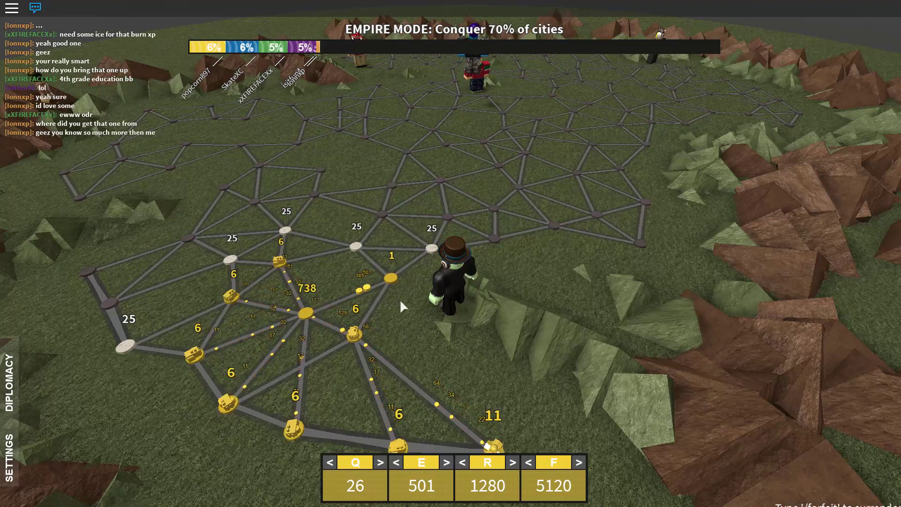
Put a building on the right-hand city and select all of Delta's cities.
left_click(392, 280)
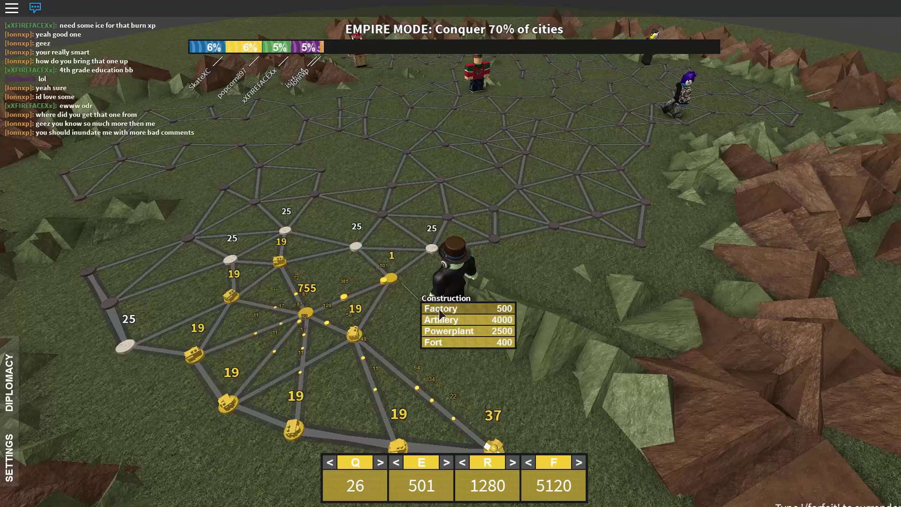
left_click(442, 310)
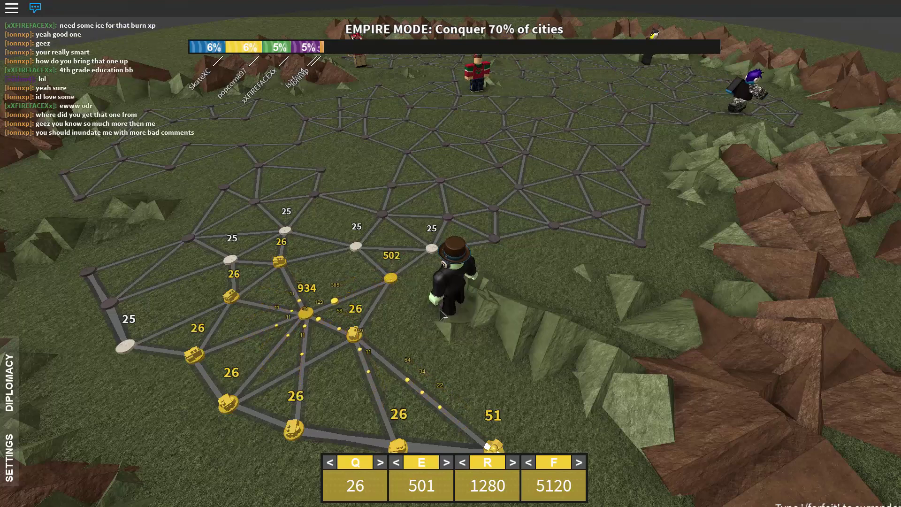
double_click(304, 317)
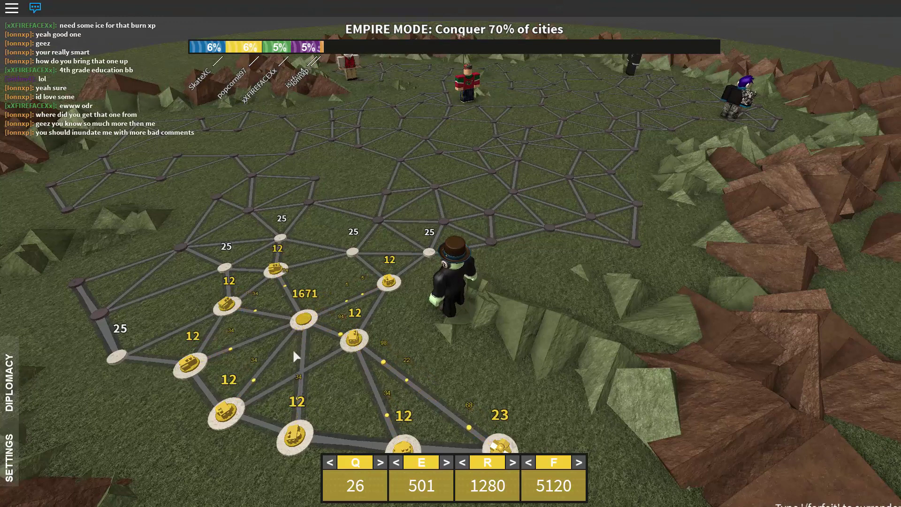
double_click(296, 344)
scroll("up", 3)
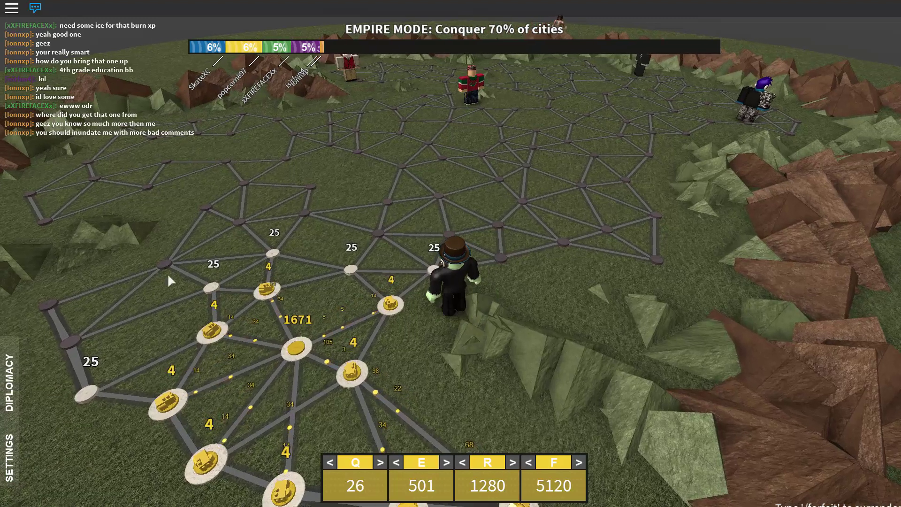
scroll("down", 3)
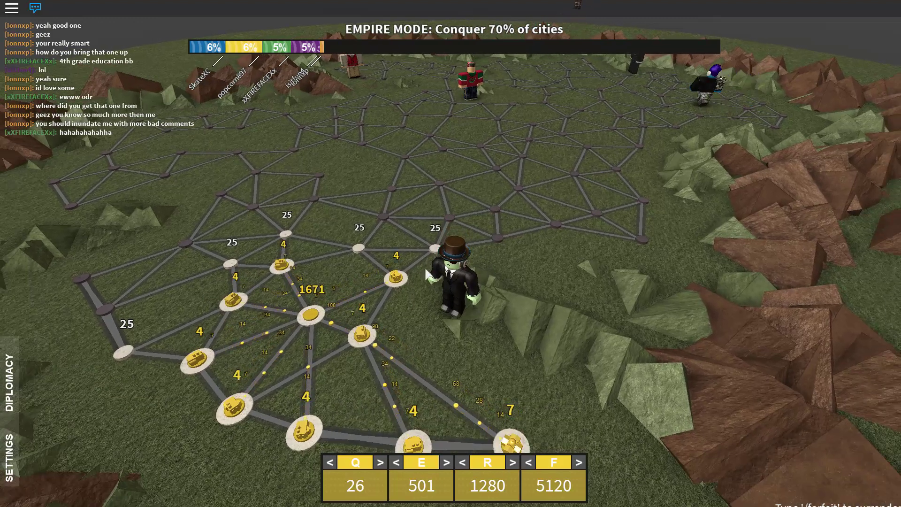
scroll("up", 3)
Funnel every yellow city's troops into the central hub, raising it to about 2,500.
double_click(331, 317)
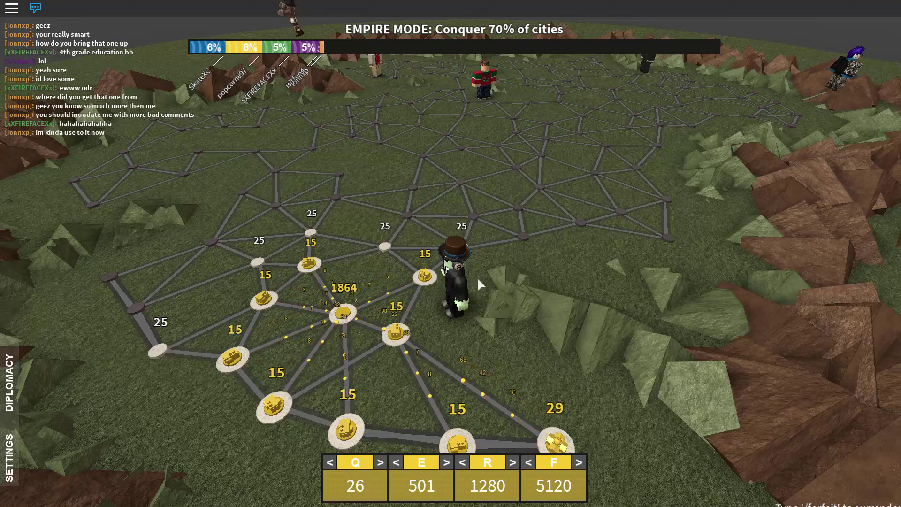
double_click(343, 314)
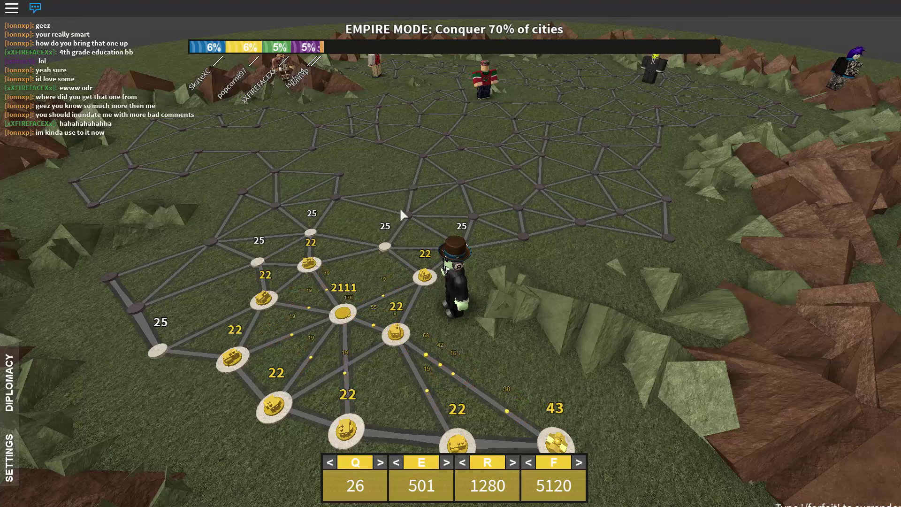
left_click(343, 316)
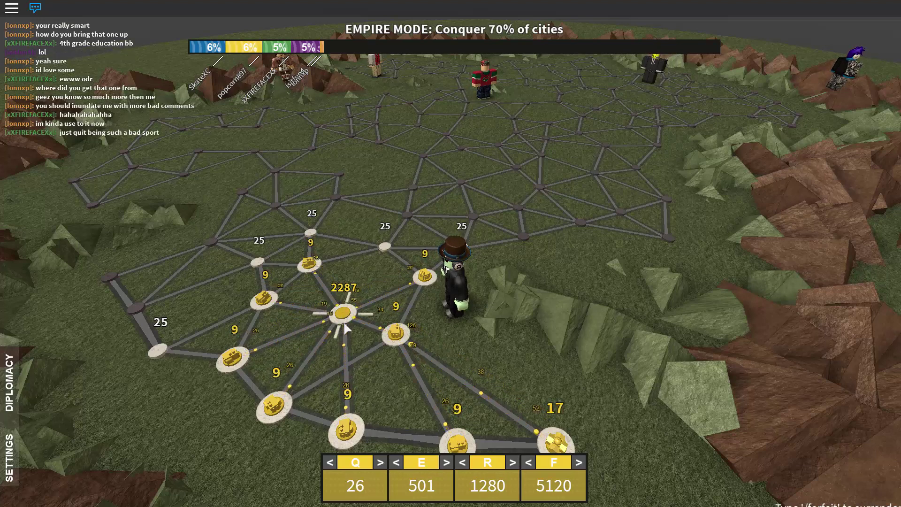
left_click(344, 323)
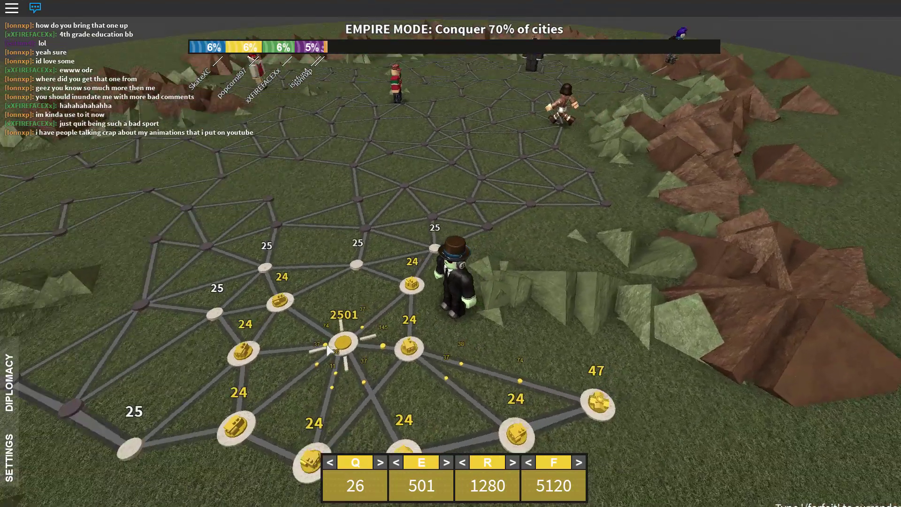
Build a Fort on the central hub, capture a northern neutral city, and add a Factory.
left_click(340, 328)
left_click(412, 366)
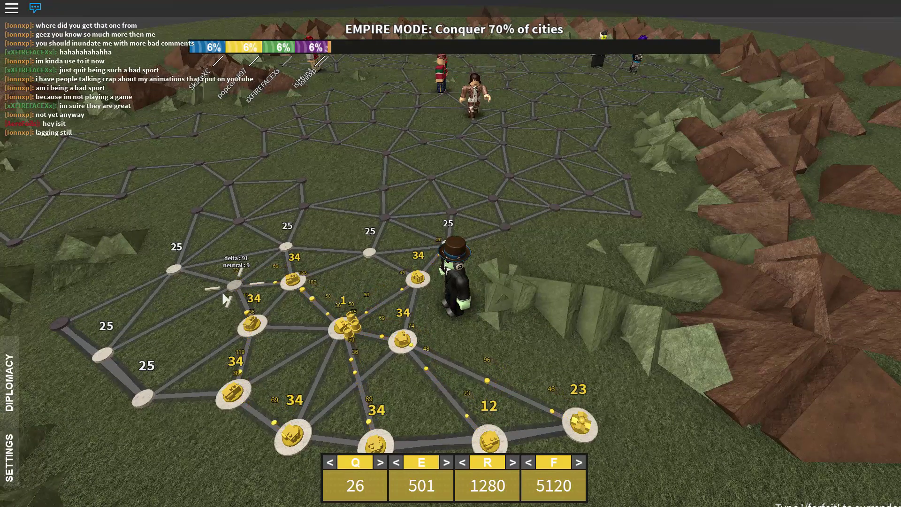
left_click(231, 287)
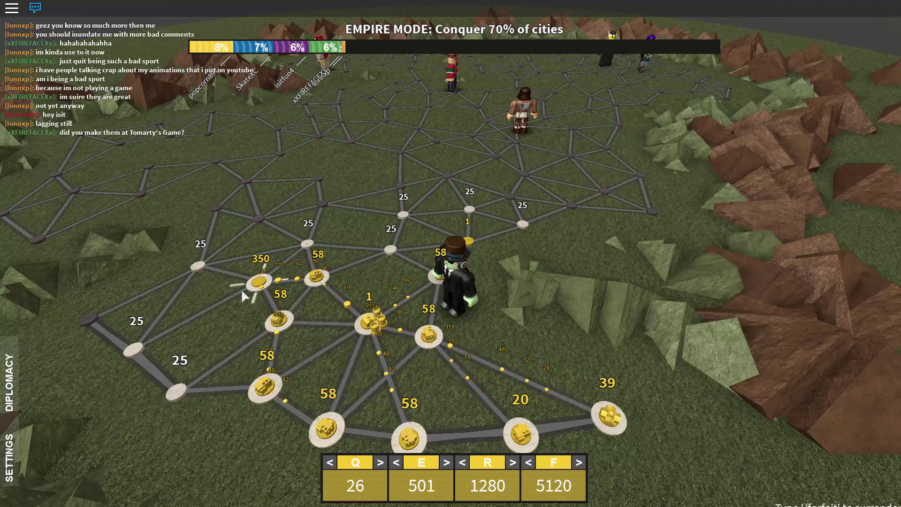
left_click(285, 283)
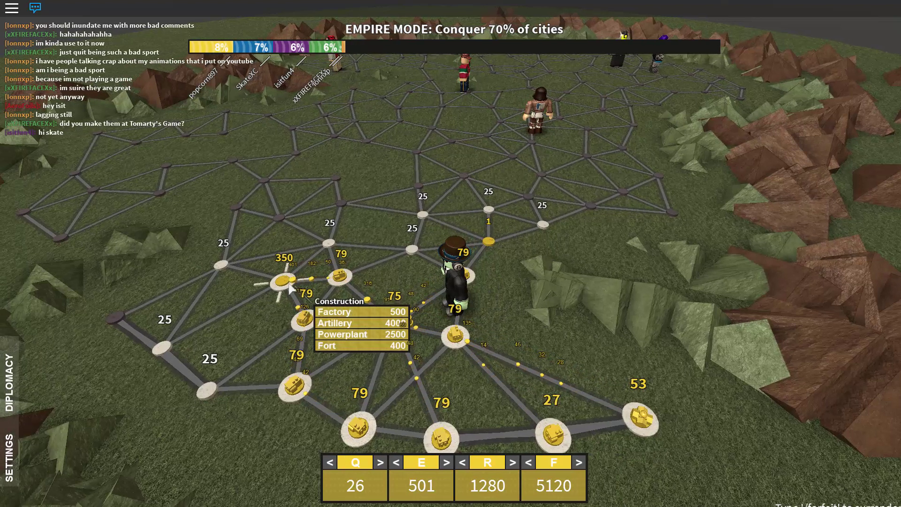
left_click(338, 311)
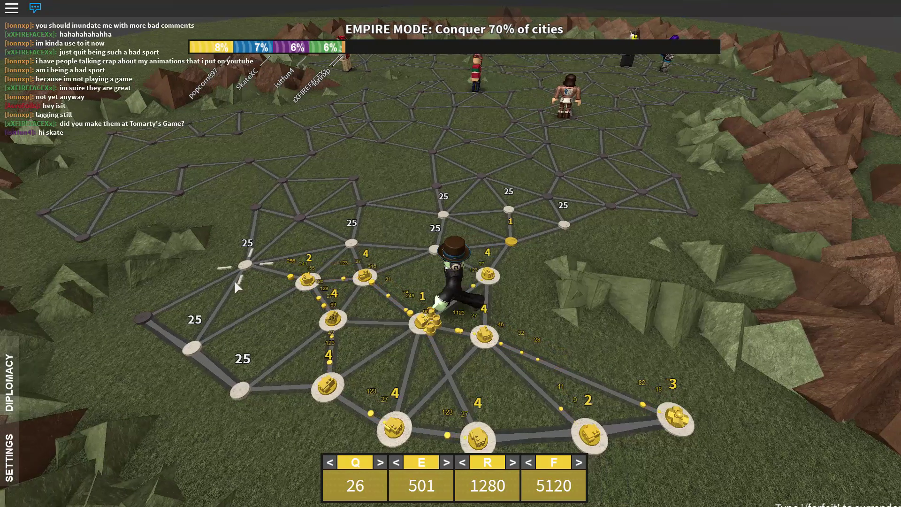
Capture the grey neutral city below the empire and gather troops into it.
key("Right")
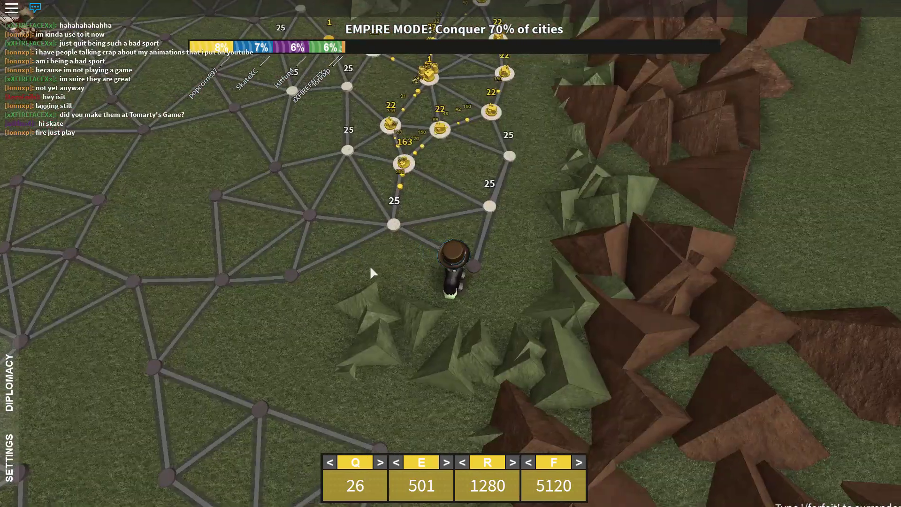
scroll("up", 3)
left_click(366, 211)
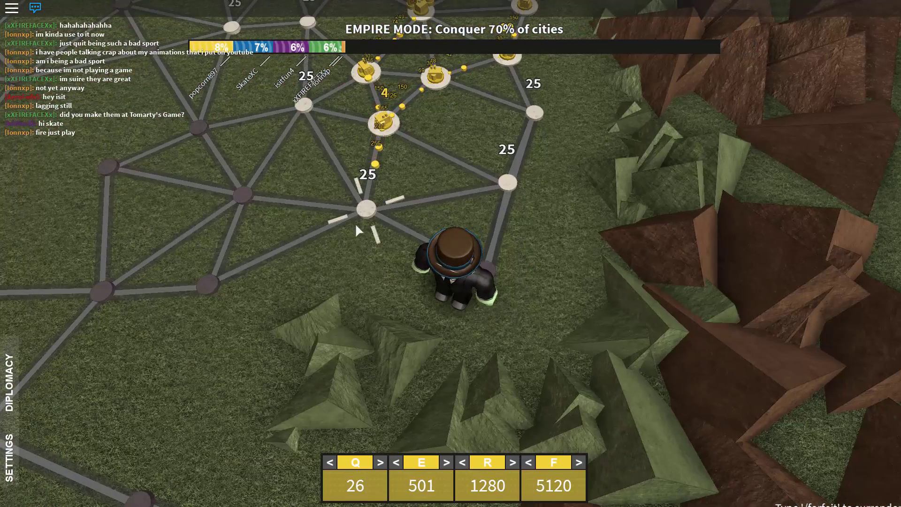
scroll("down", 3)
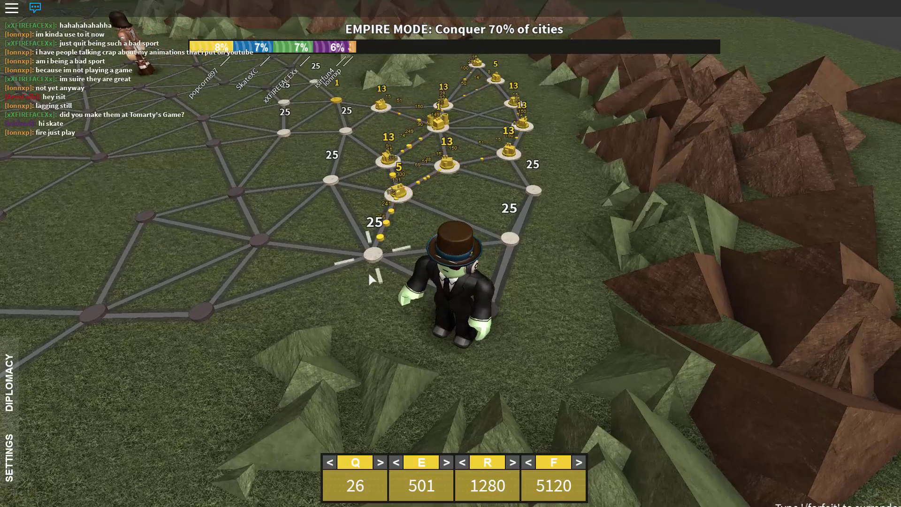
left_click(374, 255)
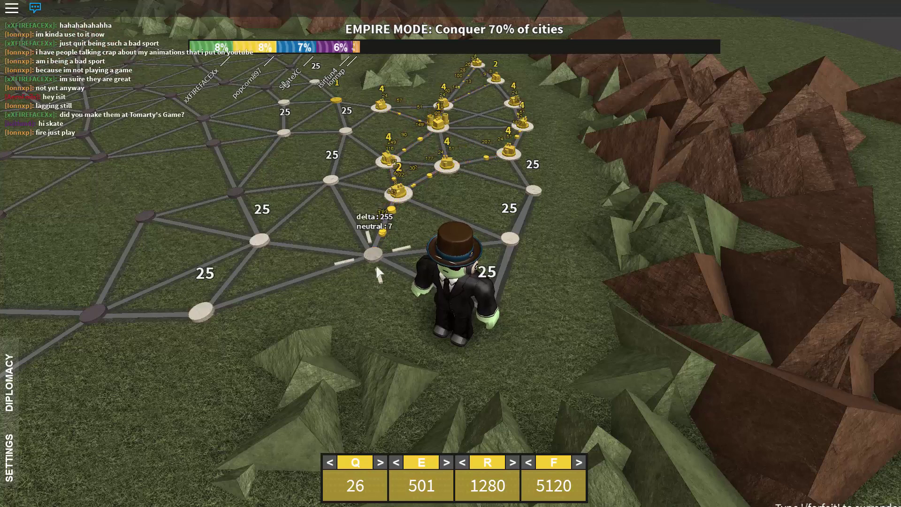
scroll("up", 3)
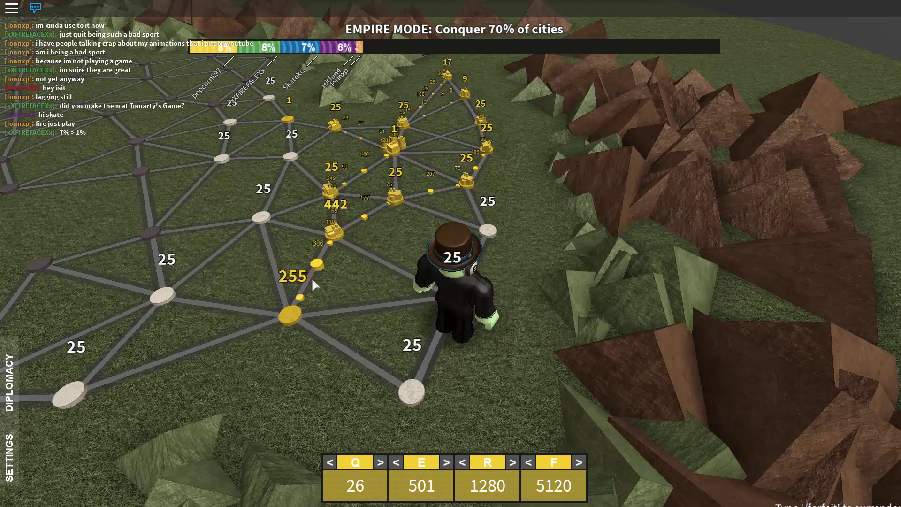
scroll("down", 3)
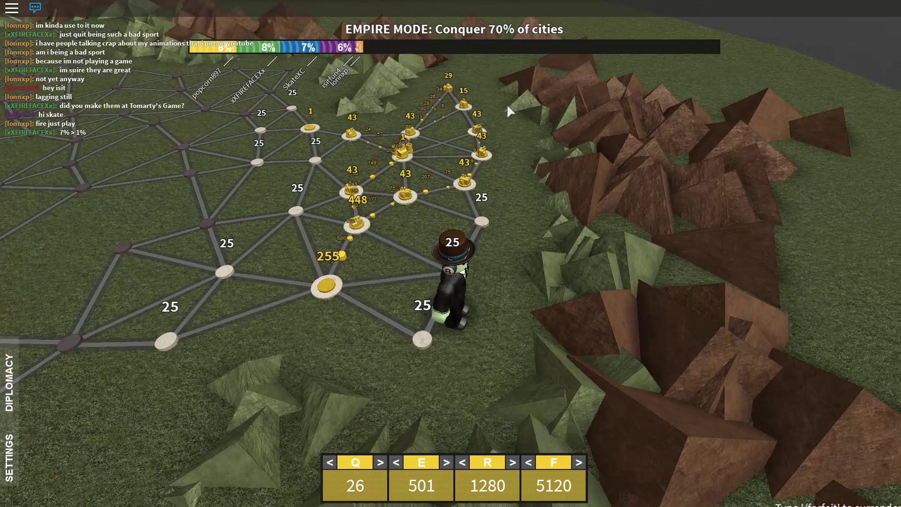
left_click(326, 286)
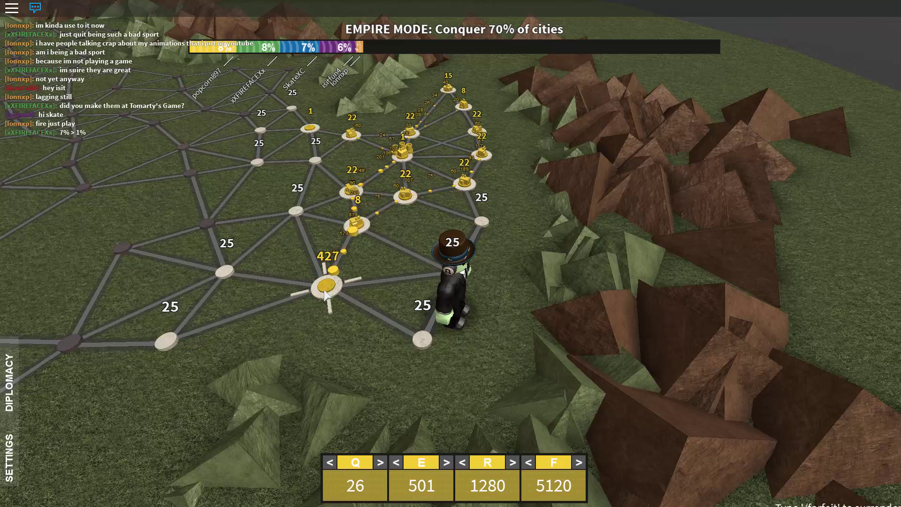
scroll("up", 3)
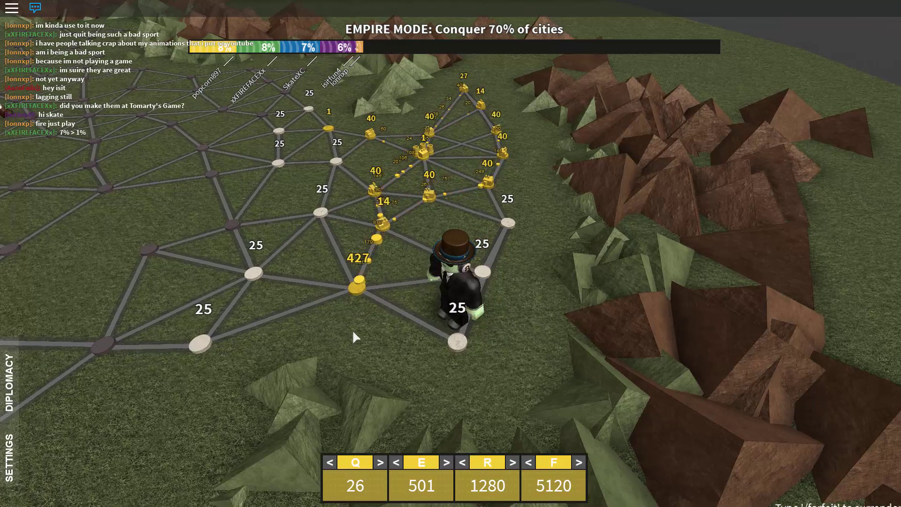
scroll("up", 3)
scroll("up", 3)
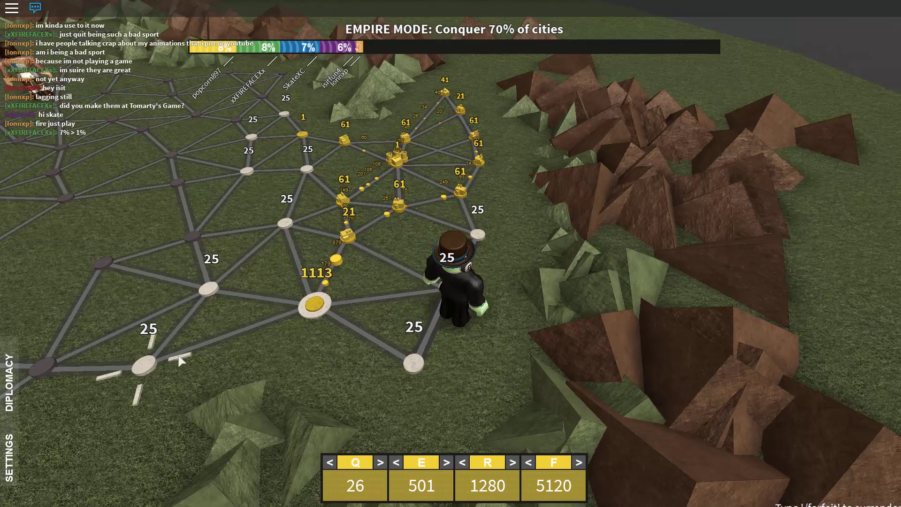
Push troops onward from the 1113-troop city and mass 583 in the southern edge city.
left_click(315, 304)
scroll("down", 3)
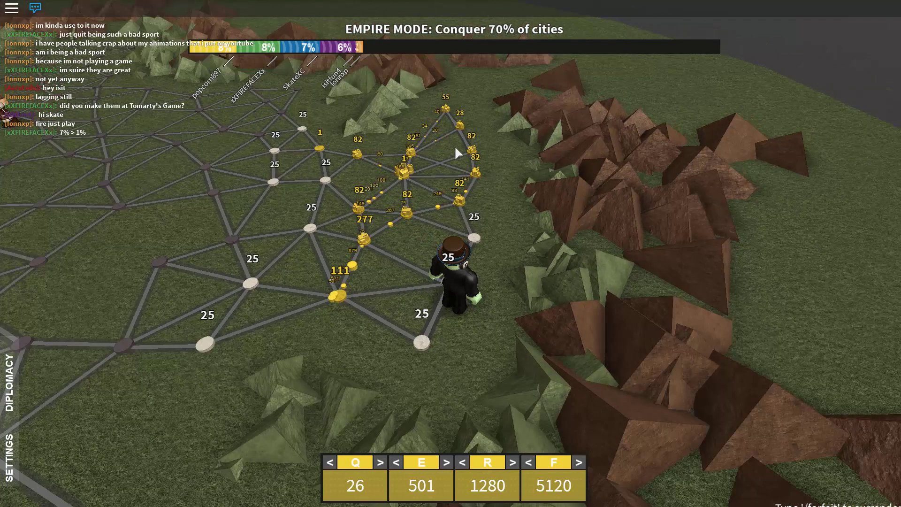
left_click(465, 147)
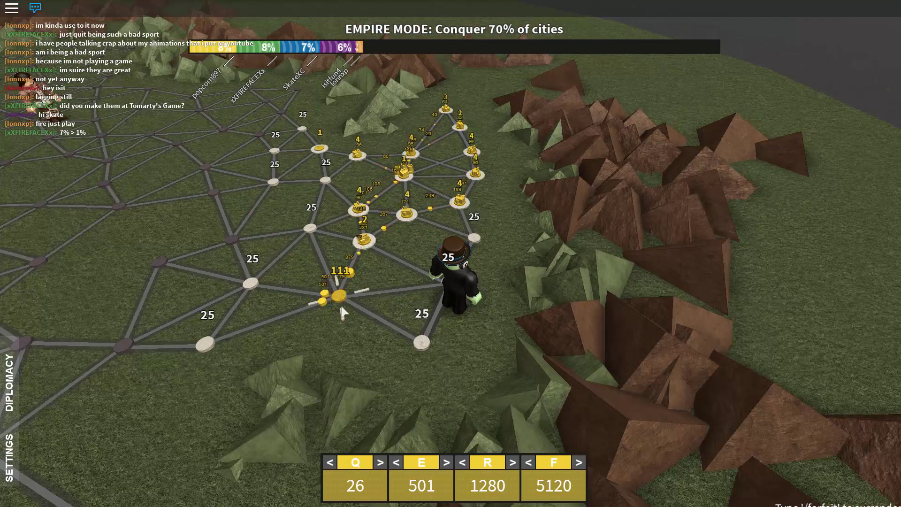
key("a")
left_click(303, 308)
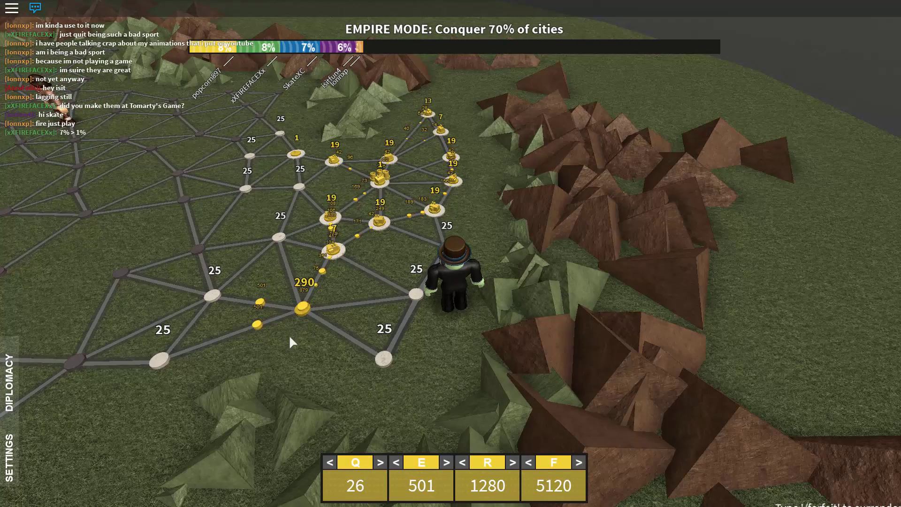
left_click(306, 313)
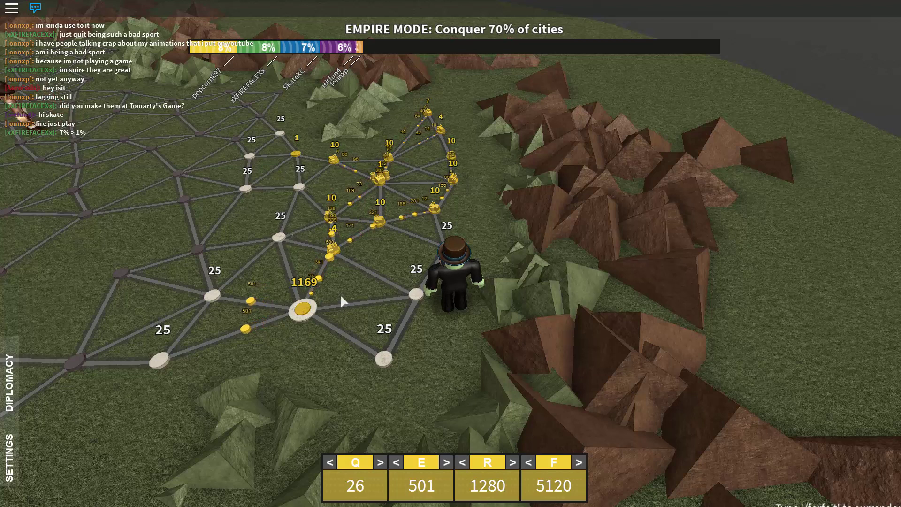
left_click(383, 359)
left_click(451, 162)
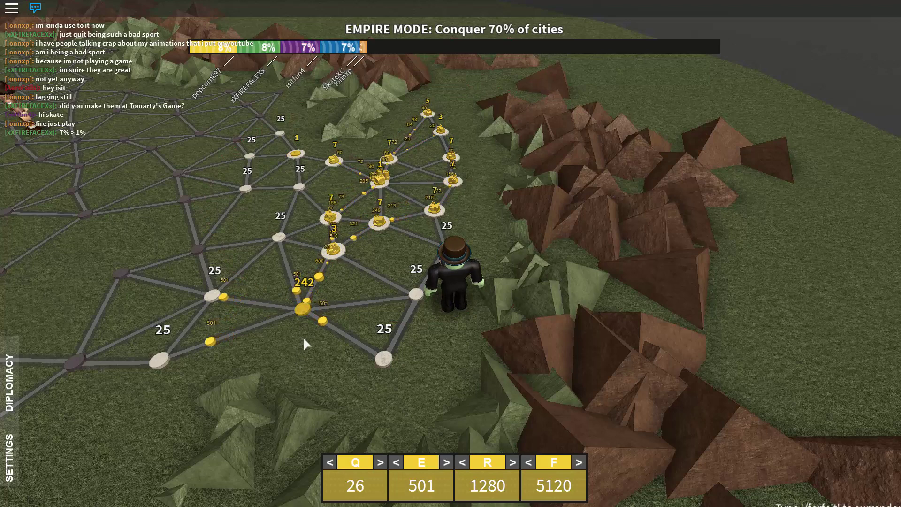
left_click(301, 308)
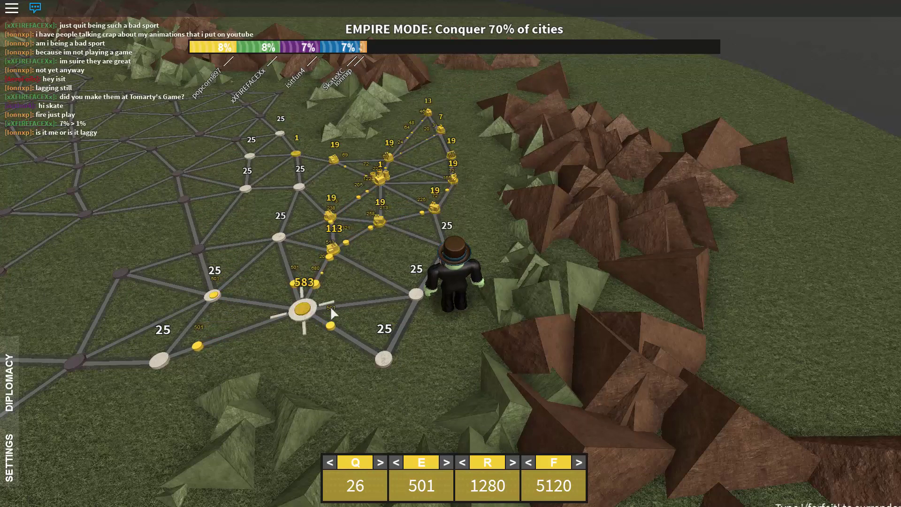
Send 501 troops to a neighbouring city and target a nearby neutral city.
left_click(416, 294)
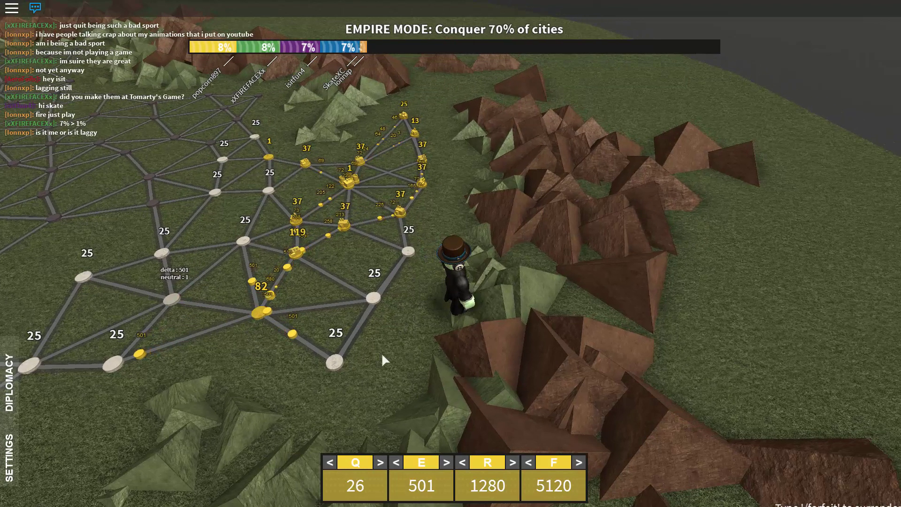
left_click(282, 330)
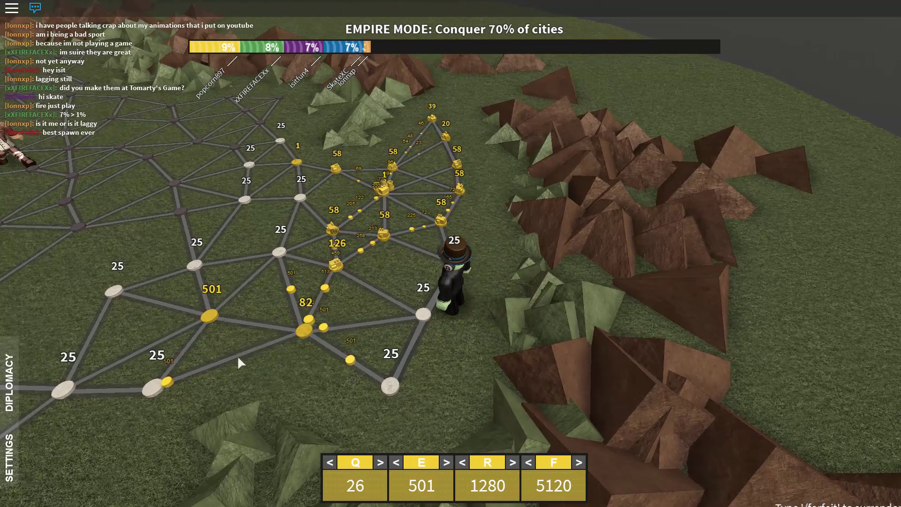
left_click(165, 385)
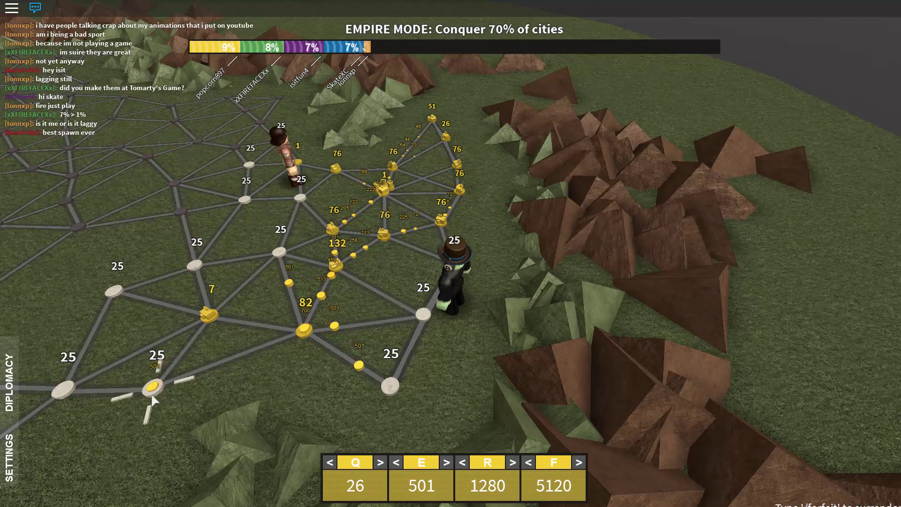
left_click(154, 395)
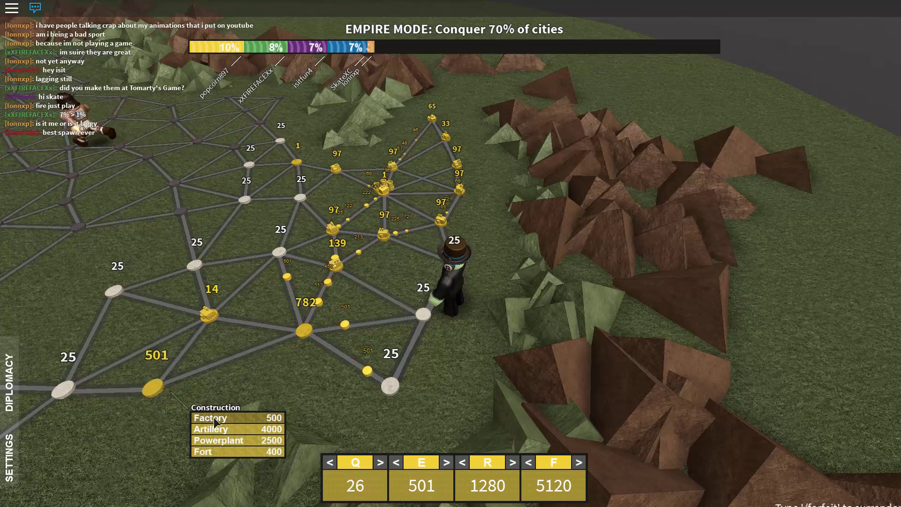
left_click(391, 386)
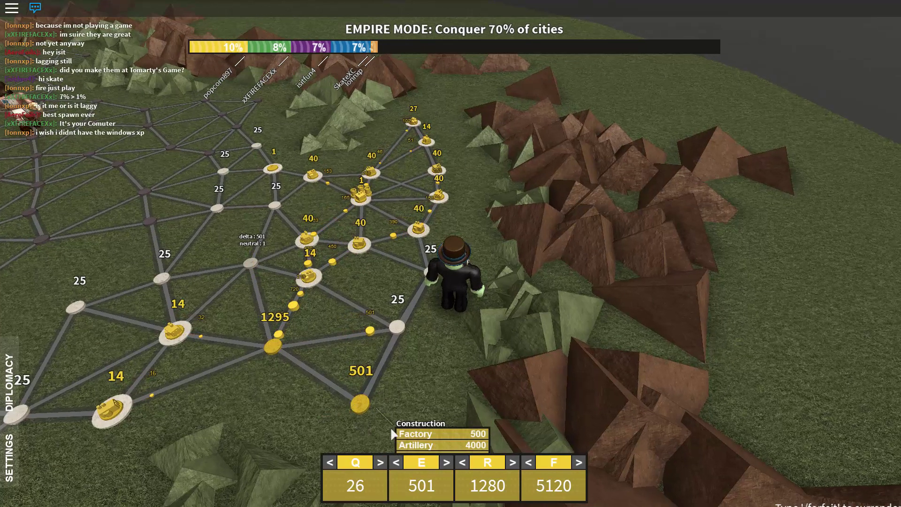
Build a Factory on the 501-troop city.
left_click(366, 368)
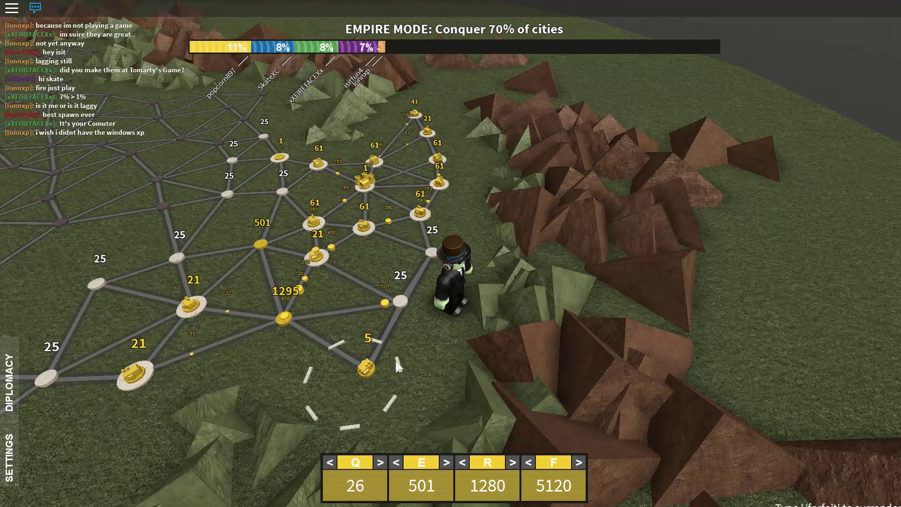
right_click(282, 263)
left_click(299, 275)
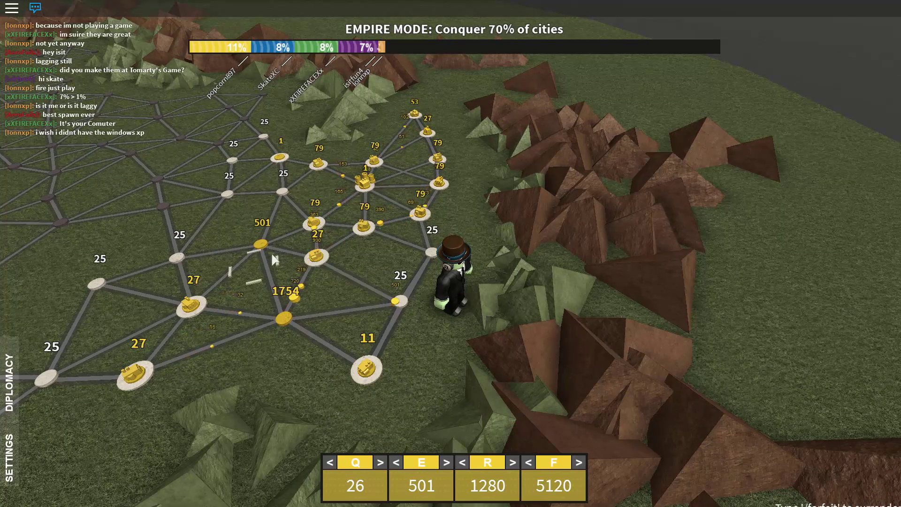
Capture a neutral city and build a Powerplant on the 2741-troop city.
left_click(400, 303)
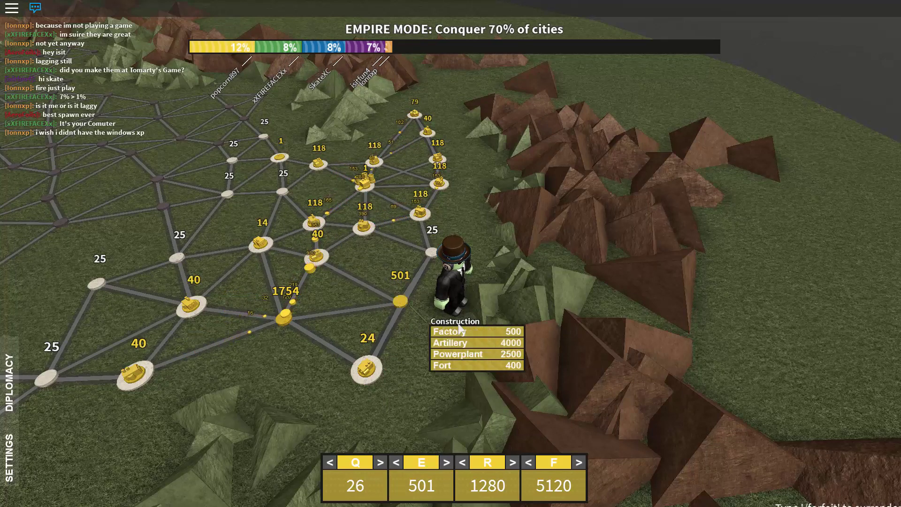
left_click(476, 331)
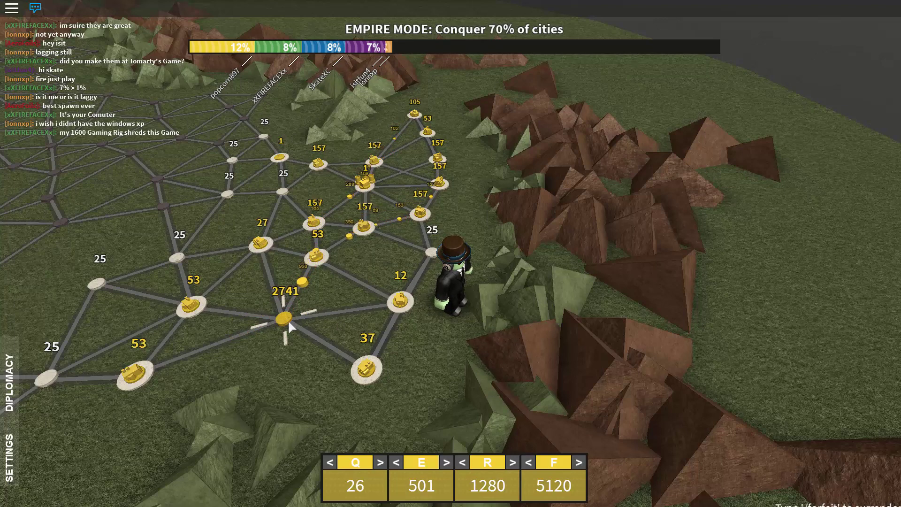
left_click(285, 317)
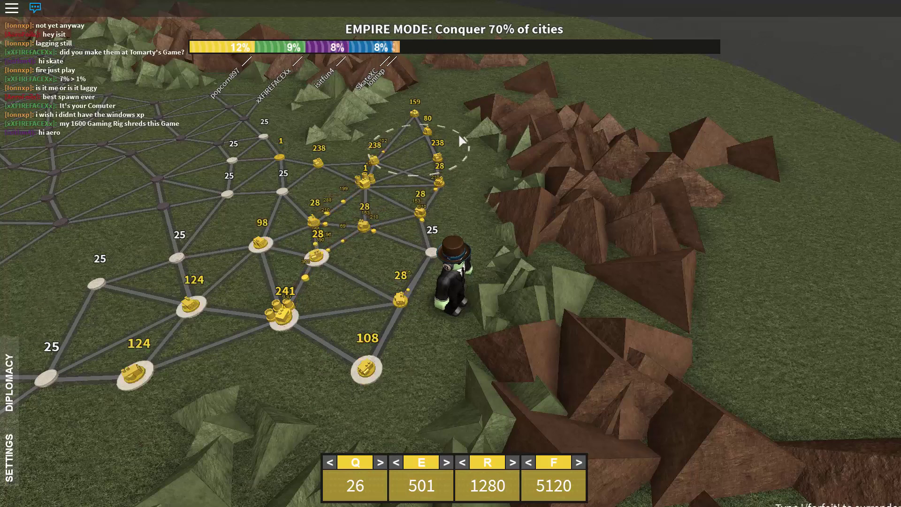
left_click_drag(474, 140, 261, 260)
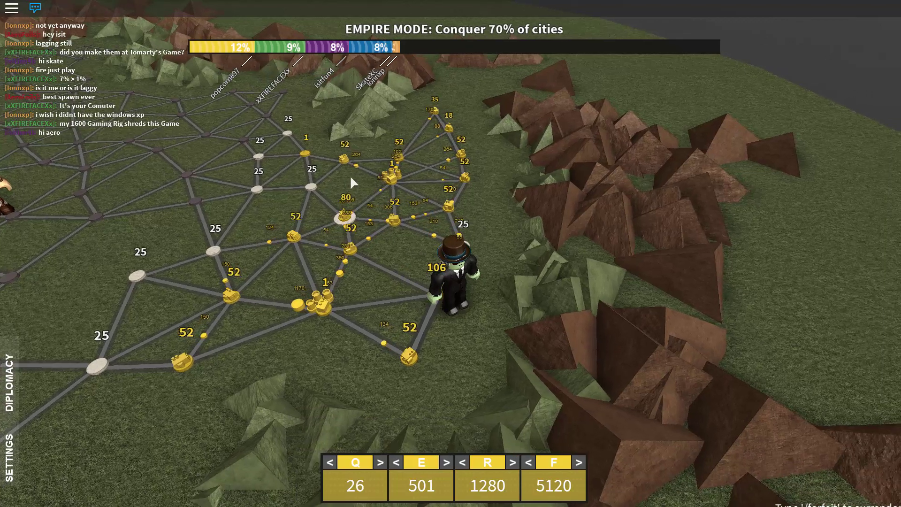
Double-click to select many Delta cities and merge their troops into armies of about 2,181 and 1,752.
key("w")
scroll("down", 3)
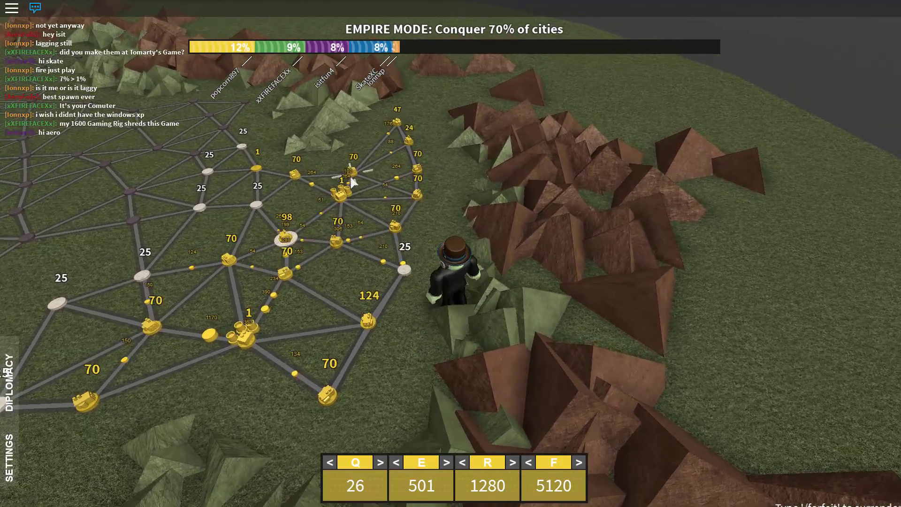
scroll("up", 3)
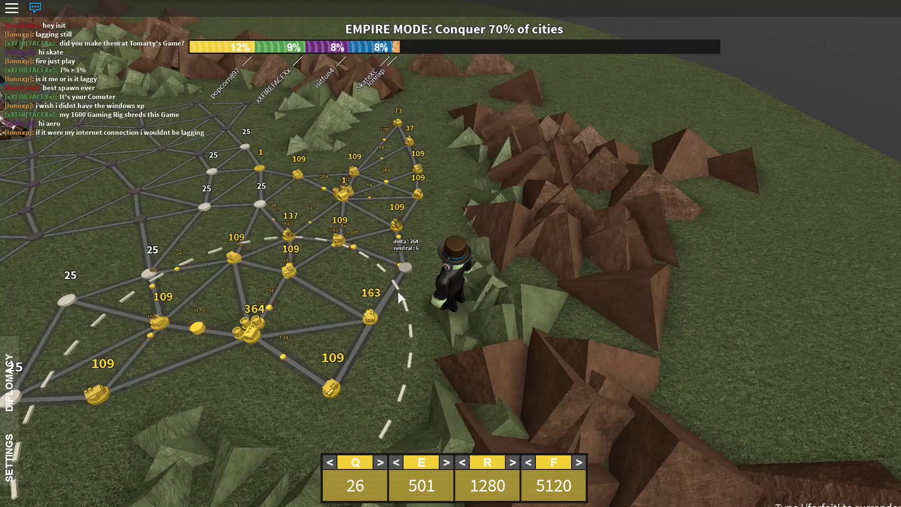
double_click(372, 310)
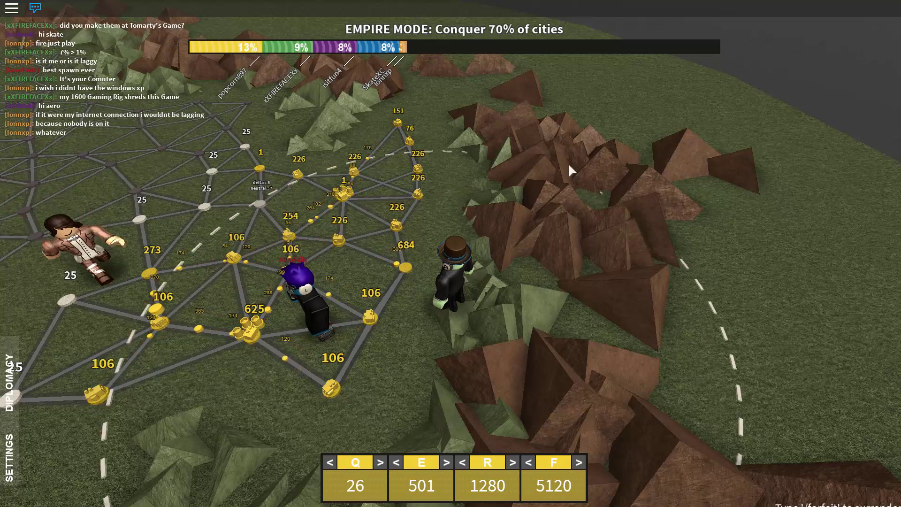
key("e")
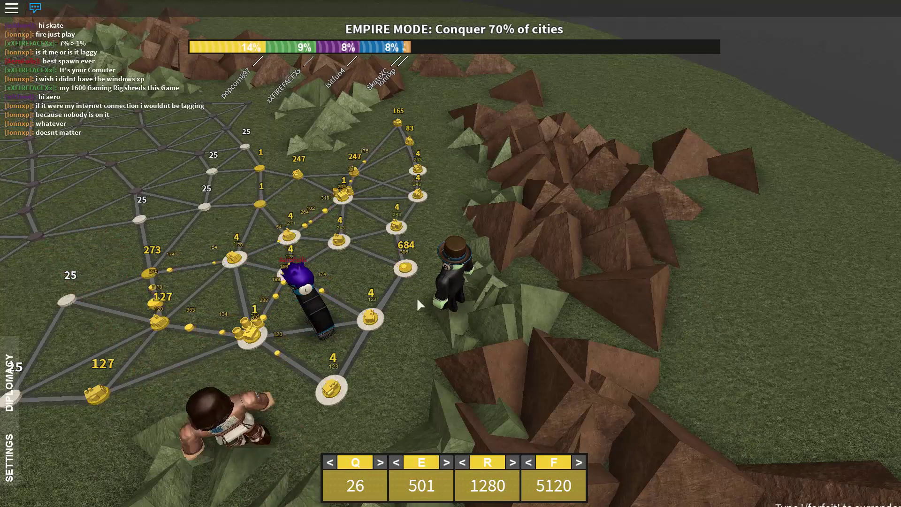
key("e")
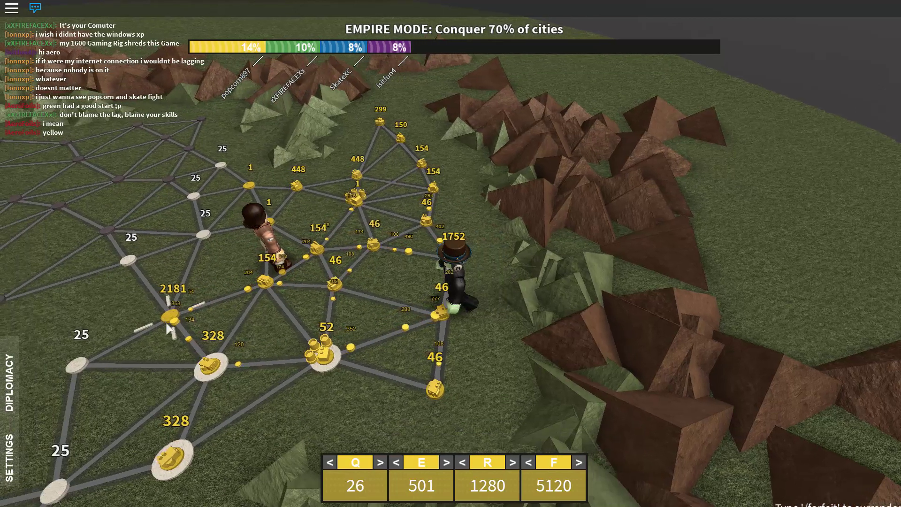
Select the 2181- and 1752-troop cities and send troops out from many cities.
left_click(170, 317)
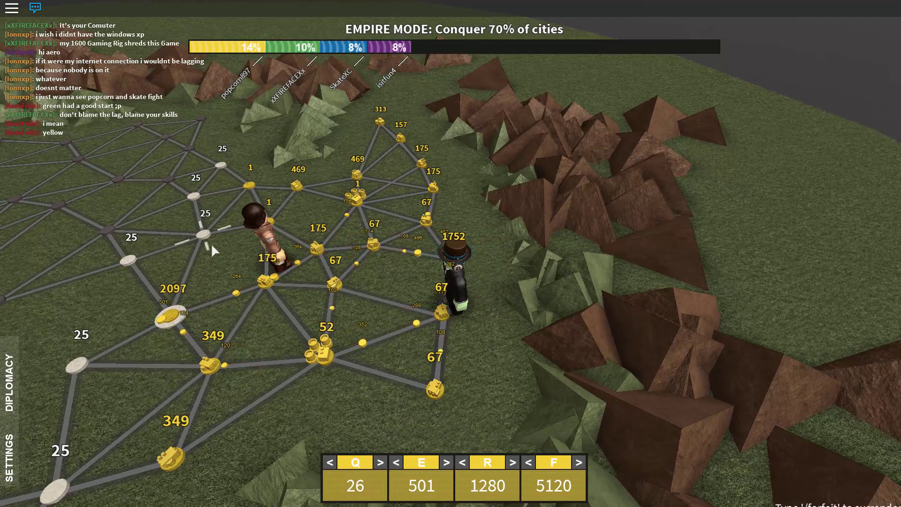
scroll("down", 3)
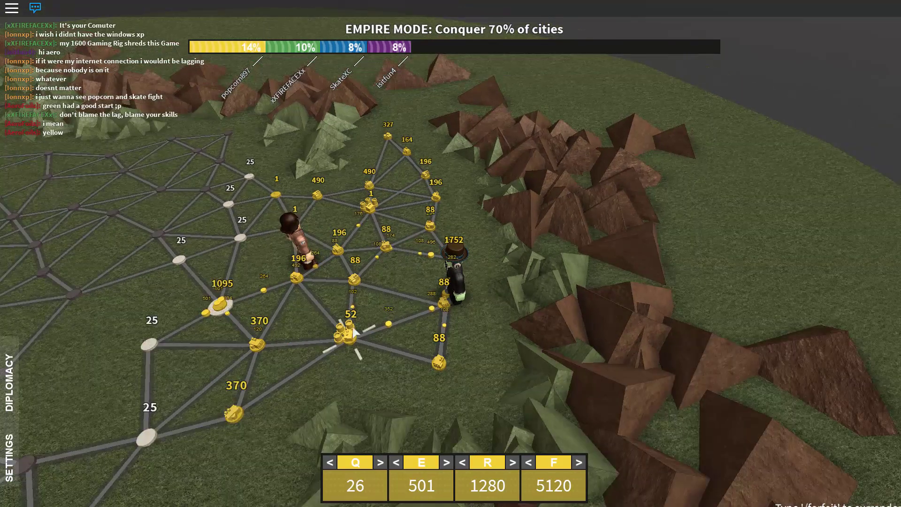
left_click(416, 259)
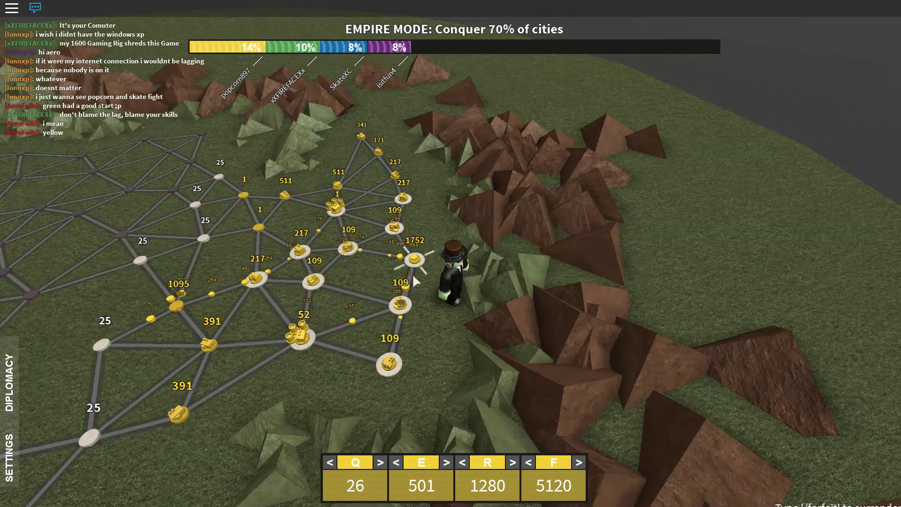
scroll("up", 3)
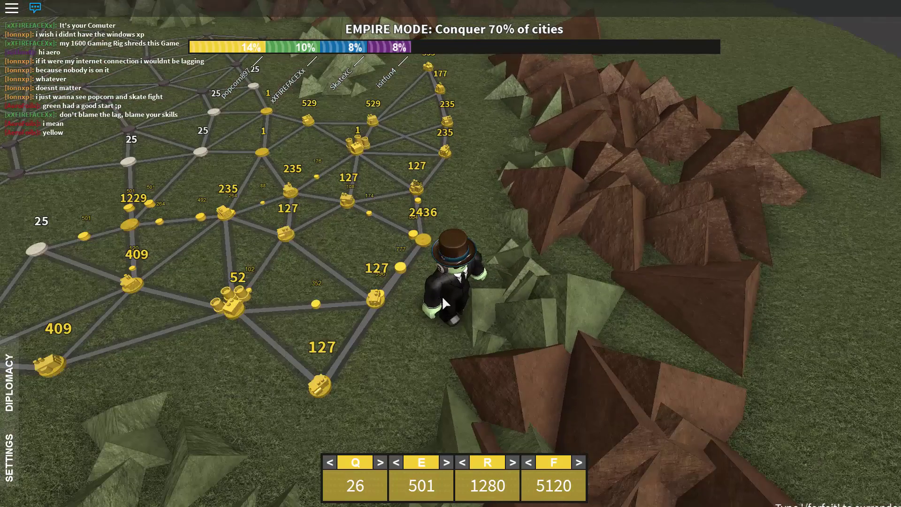
left_click(433, 251)
right_click(489, 296)
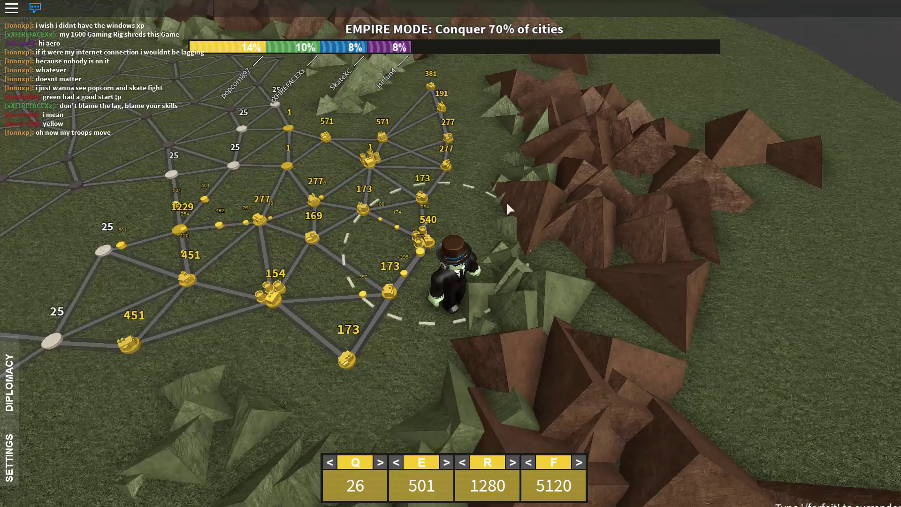
double_click(290, 173)
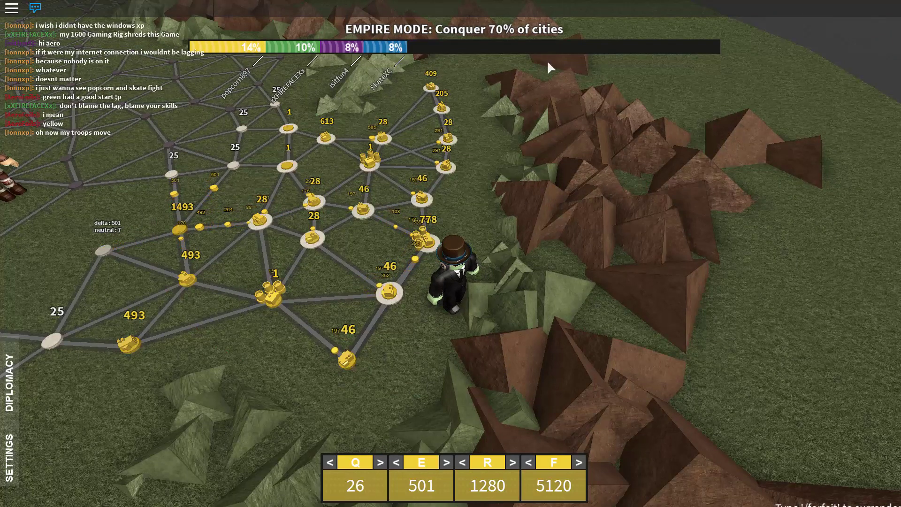
scroll("down", 3)
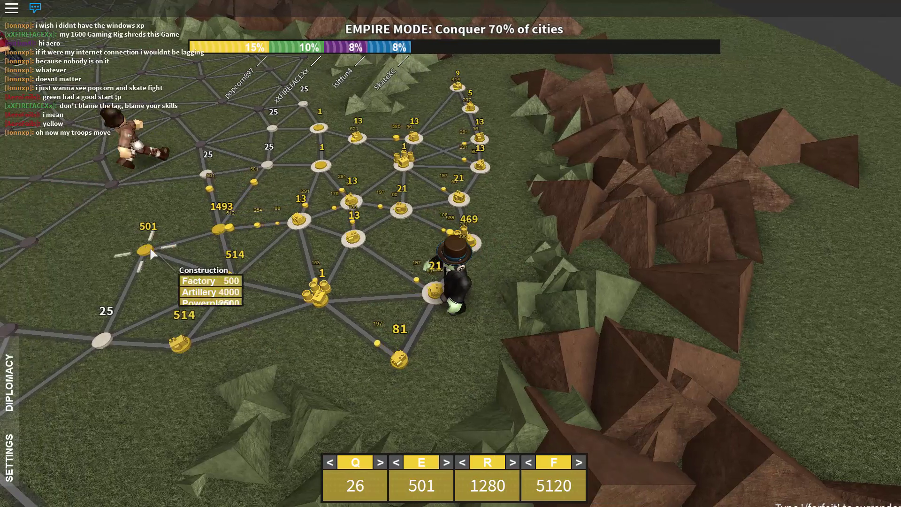
Capture neutral cities with 501 troops and build a Factory on the captured city.
left_click(221, 228)
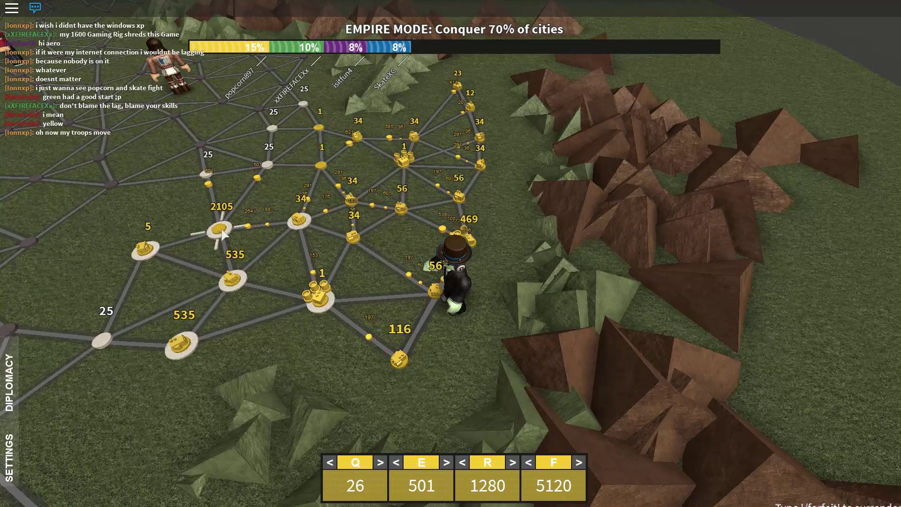
scroll("up", 3)
scroll("down", 3)
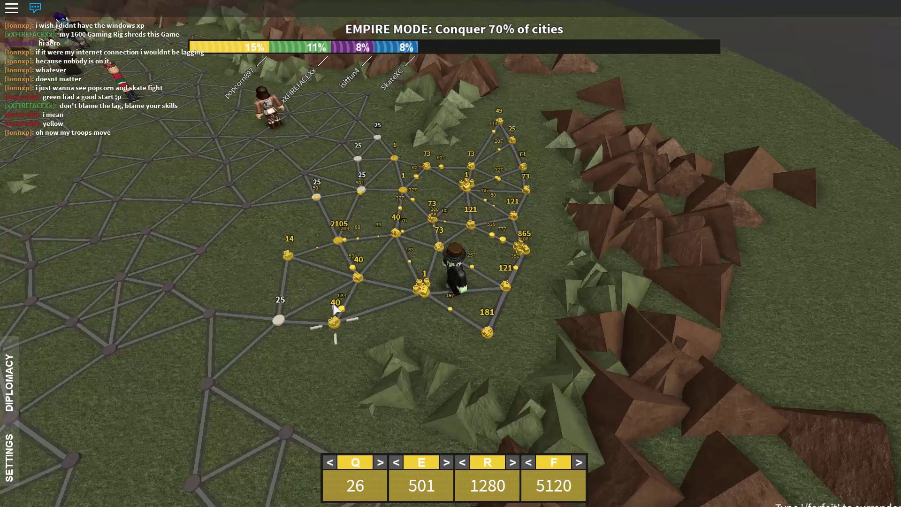
scroll("up", 3)
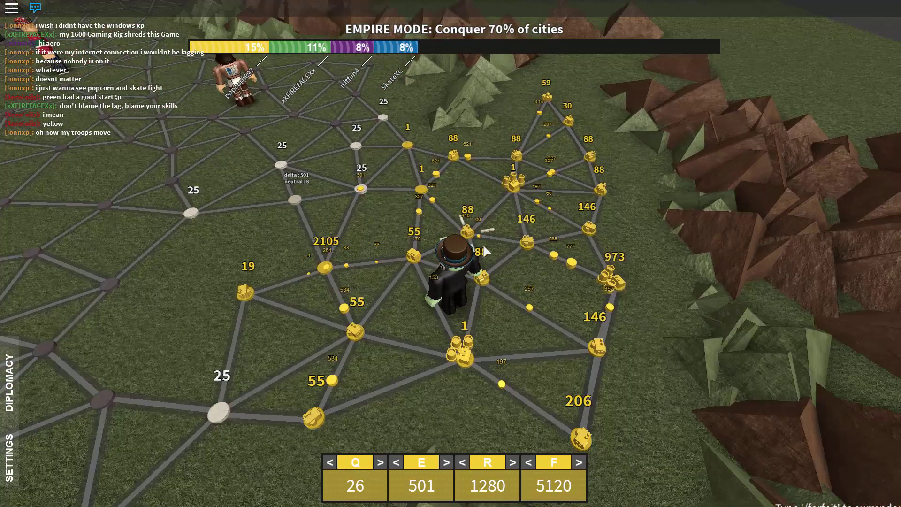
left_click(296, 199)
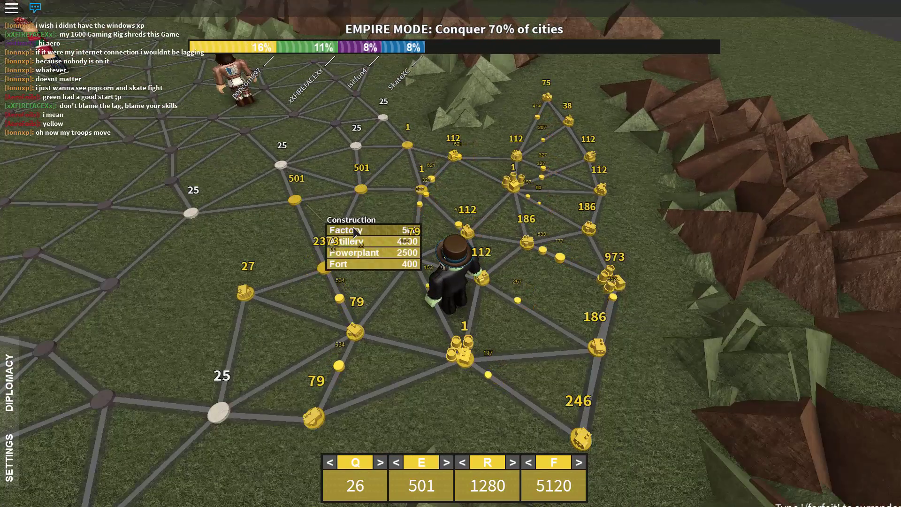
left_click(366, 188)
left_click(409, 220)
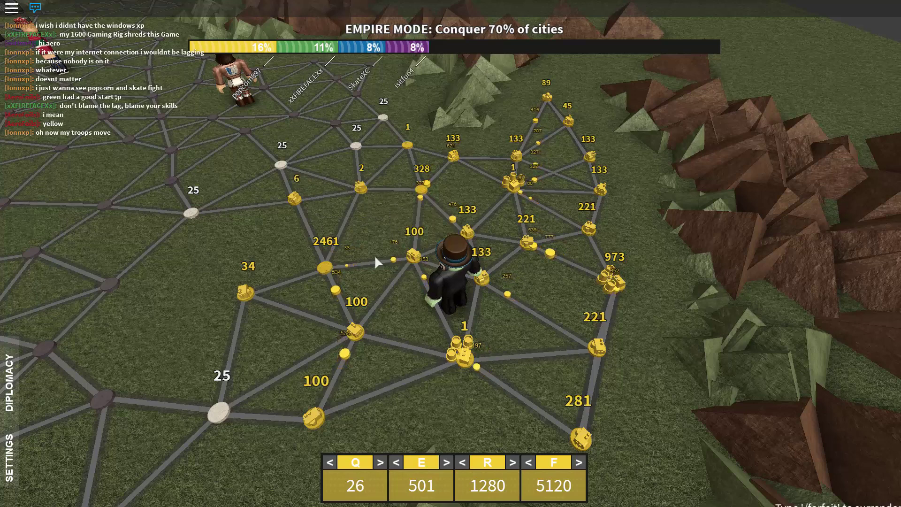
Build a Powerplant on the 3028-troop city.
left_click(334, 287)
left_click_drag(307, 306, 570, 274)
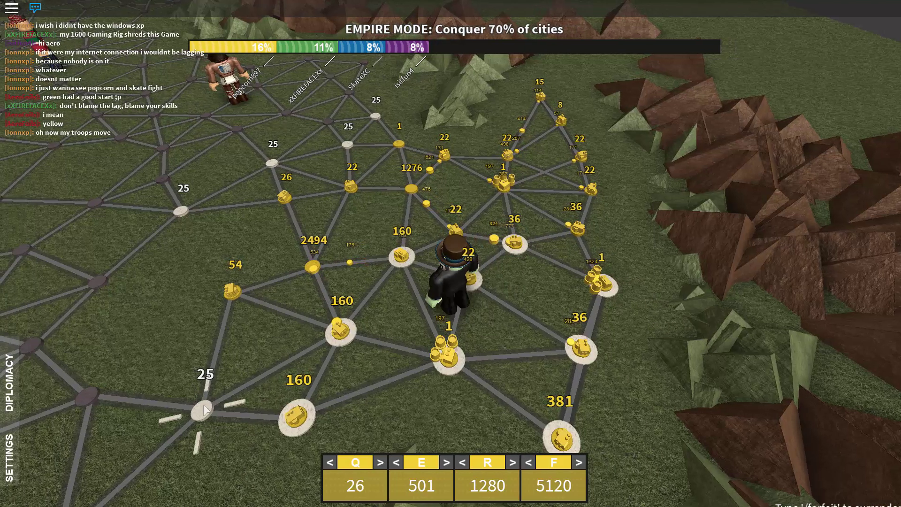
left_click(314, 268)
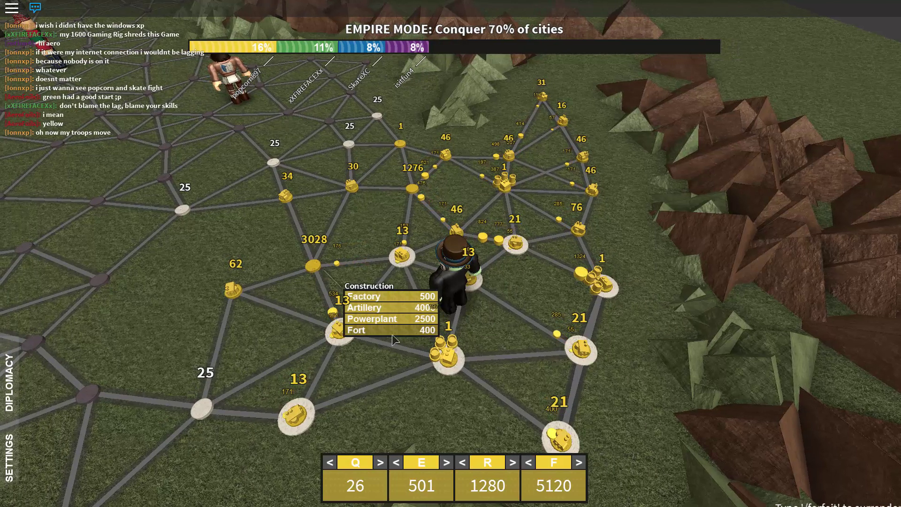
left_click(388, 325)
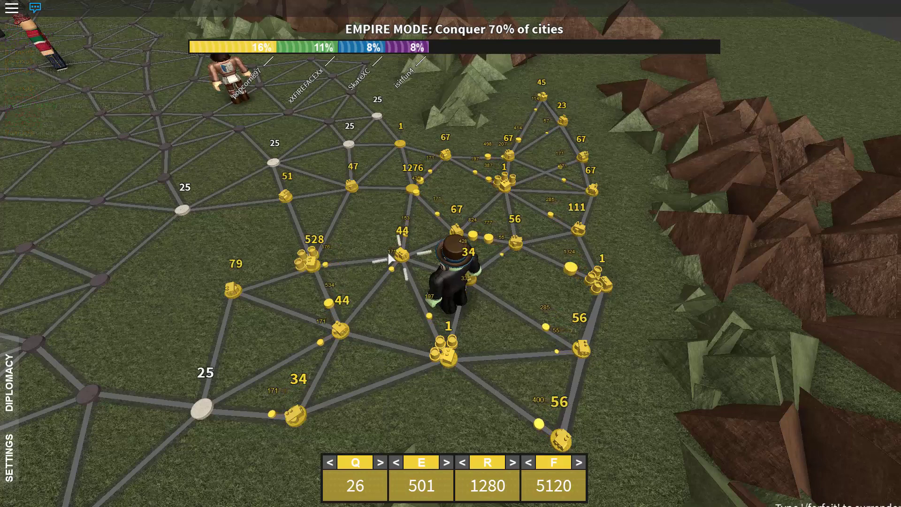
scroll("down", 3)
scroll("up", 3)
scroll("down", 3)
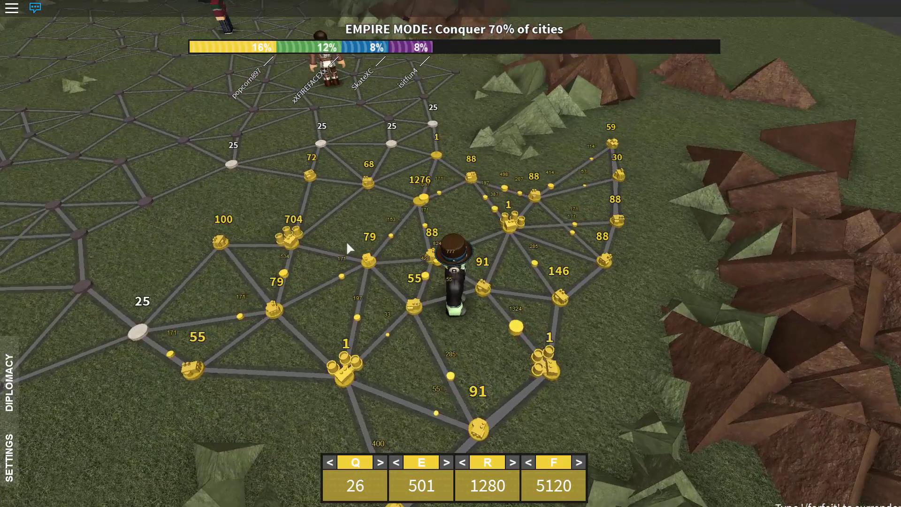
scroll("down", 3)
scroll("up", 3)
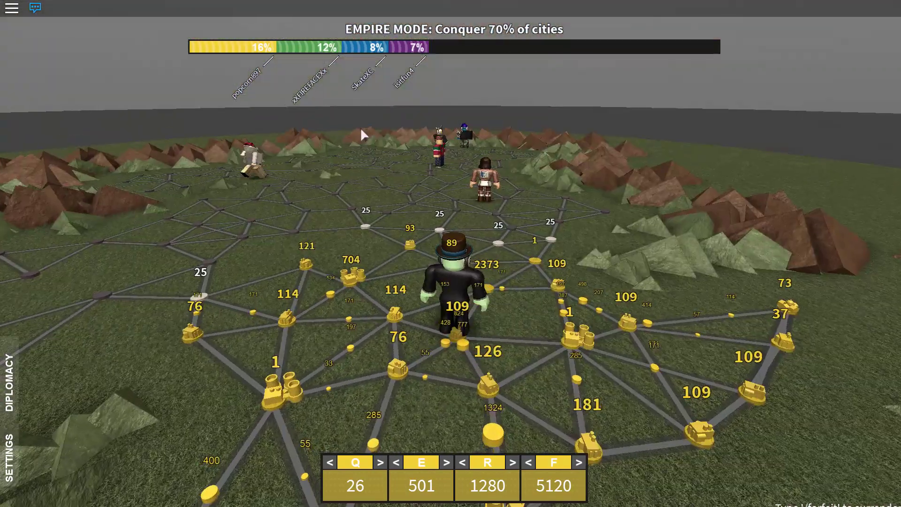
scroll("down", 3)
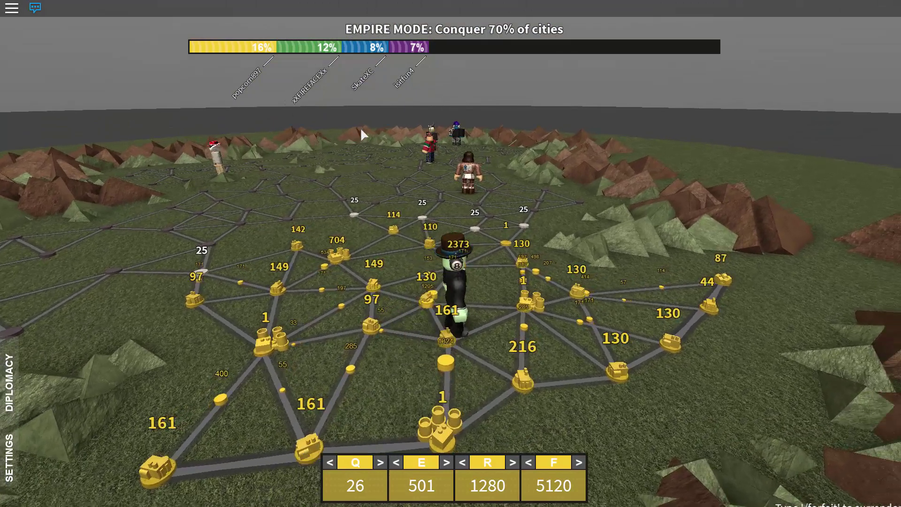
Construct a building on a yellow city from the Construction menu.
right_click(360, 128)
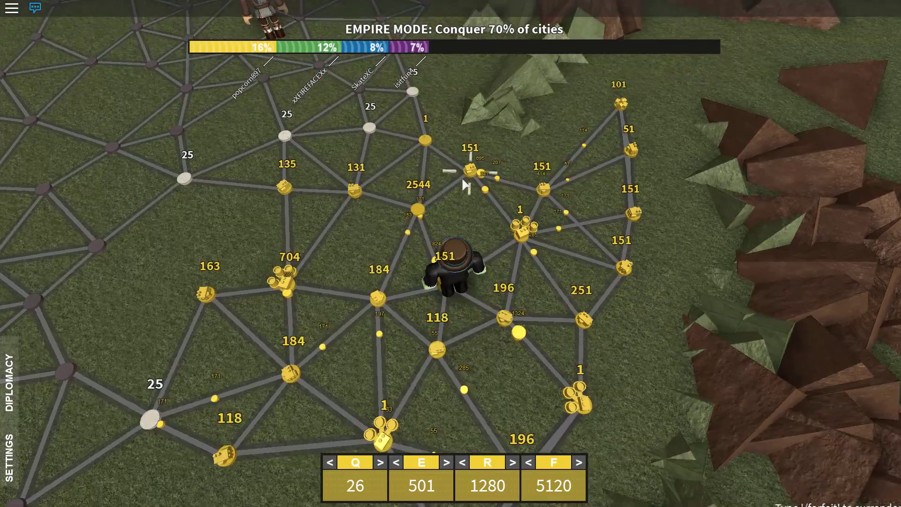
left_click_drag(432, 176, 459, 193)
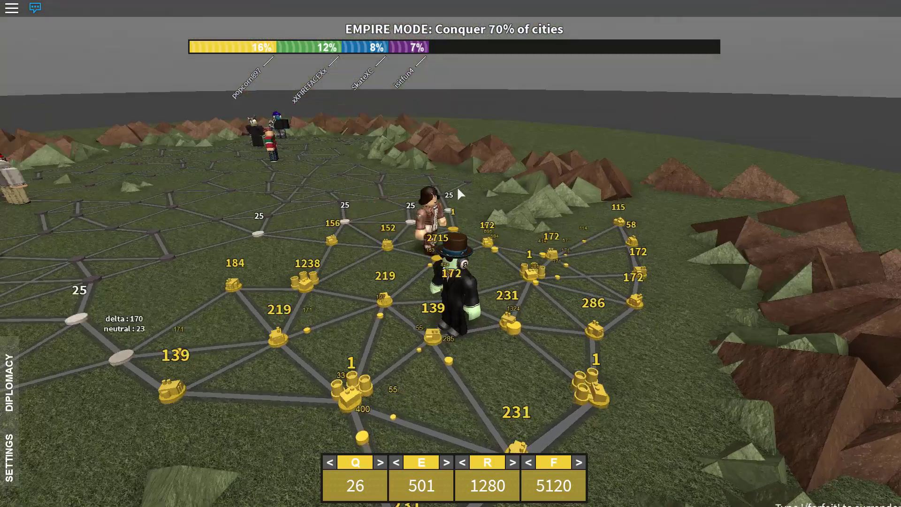
right_click(459, 193)
left_click(462, 224)
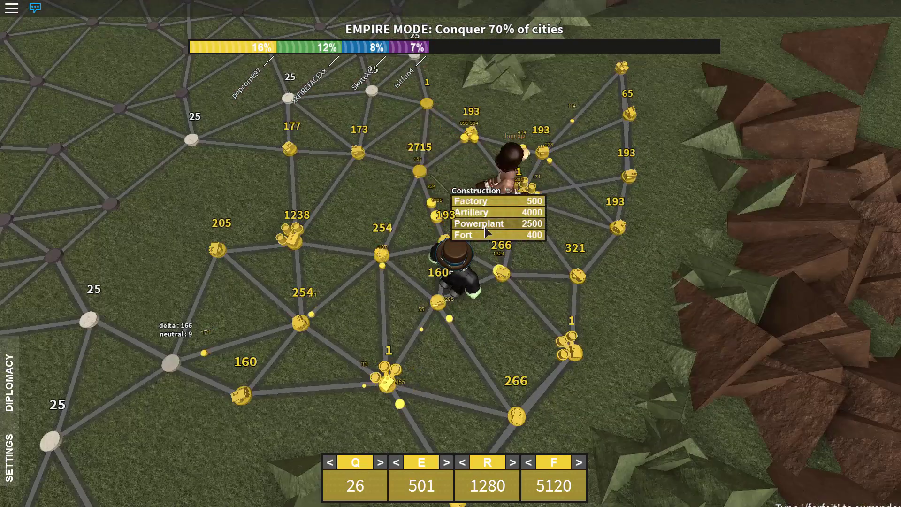
left_click(484, 227)
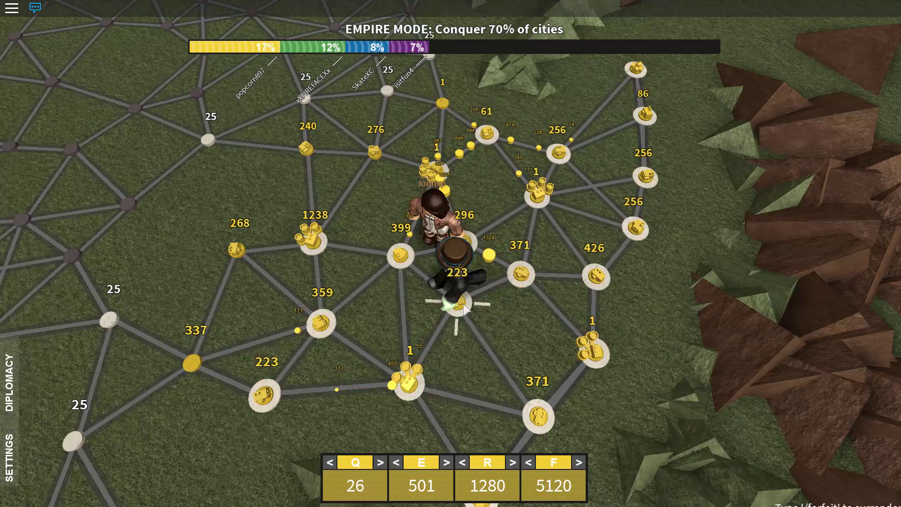
Select yellow cities including the 2495-troop city and capture a neutral city.
left_click_drag(612, 272, 662, 272)
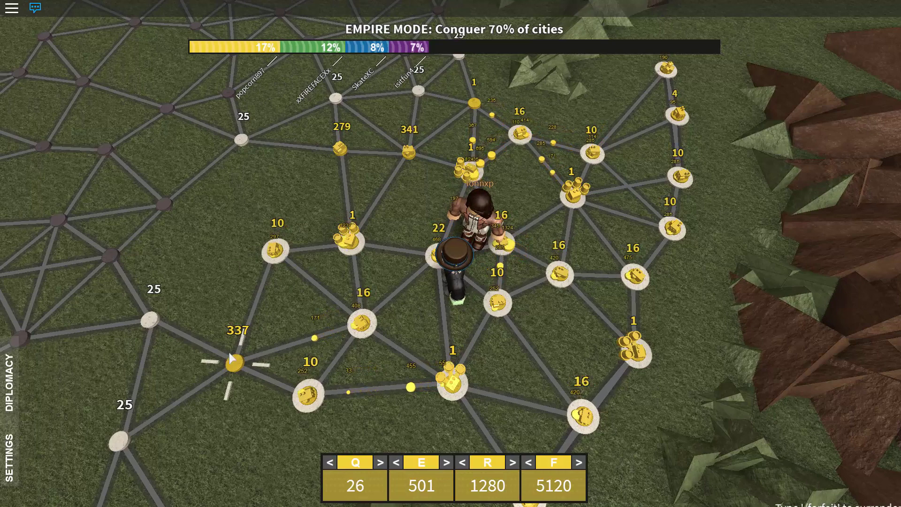
scroll("down", 3)
scroll("down", 3)
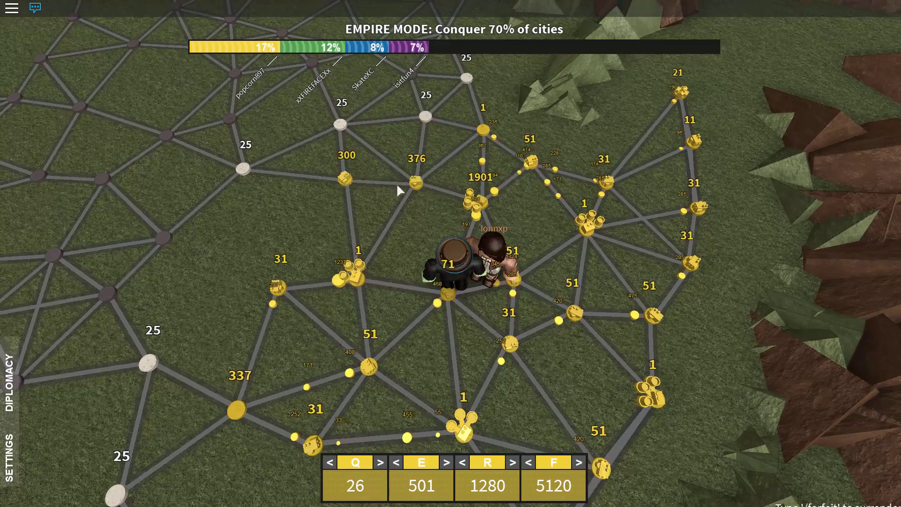
left_click(417, 181)
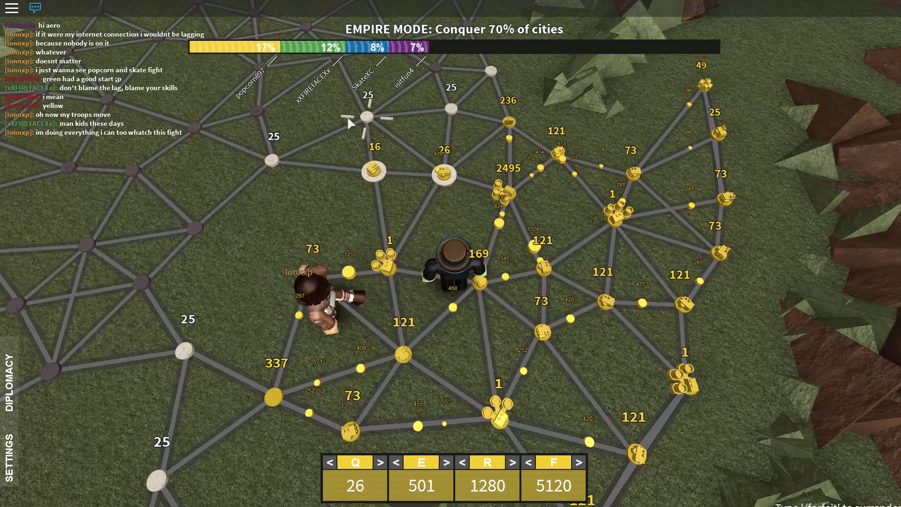
scroll("down", 3)
scroll("down", 3)
left_click(461, 227)
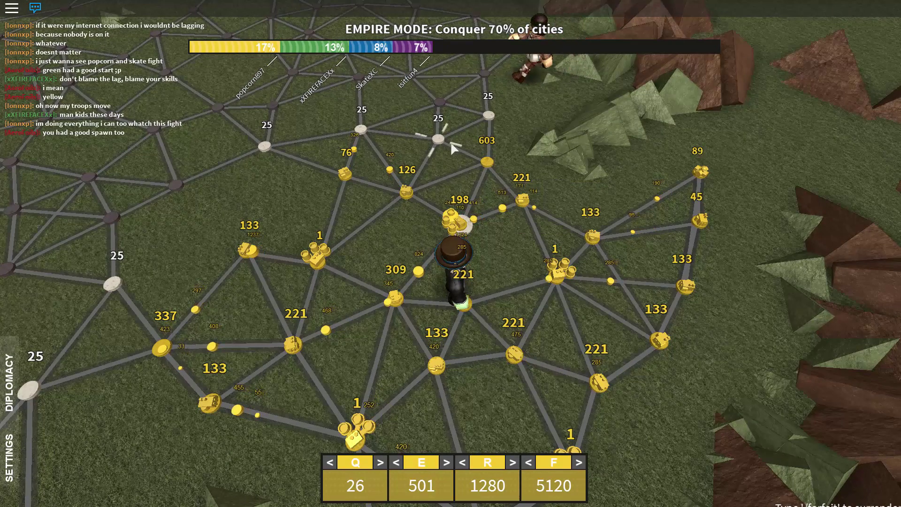
left_click(438, 139)
scroll("up", 3)
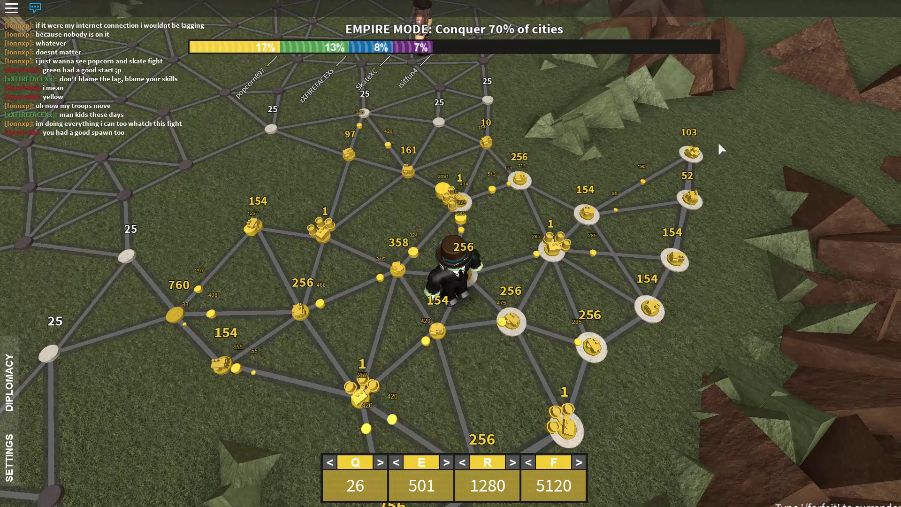
scroll("down", 3)
scroll("down", 3)
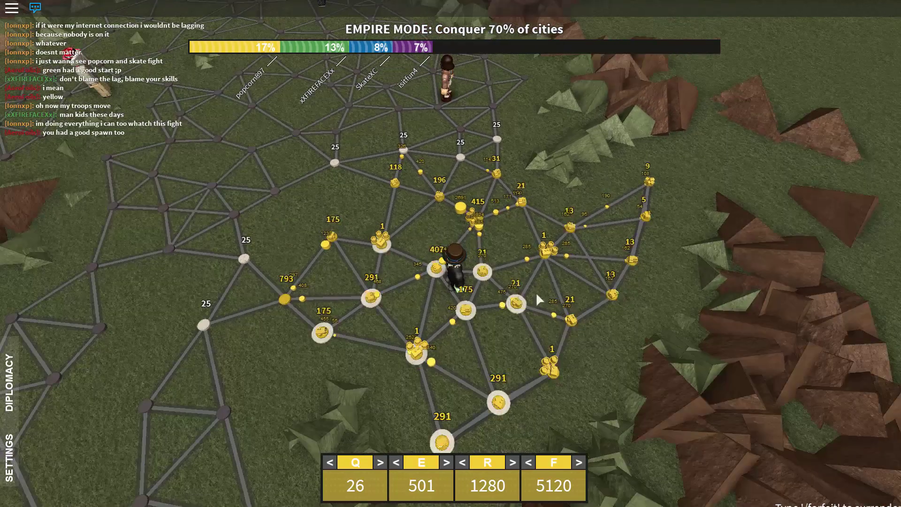
scroll("up", 3)
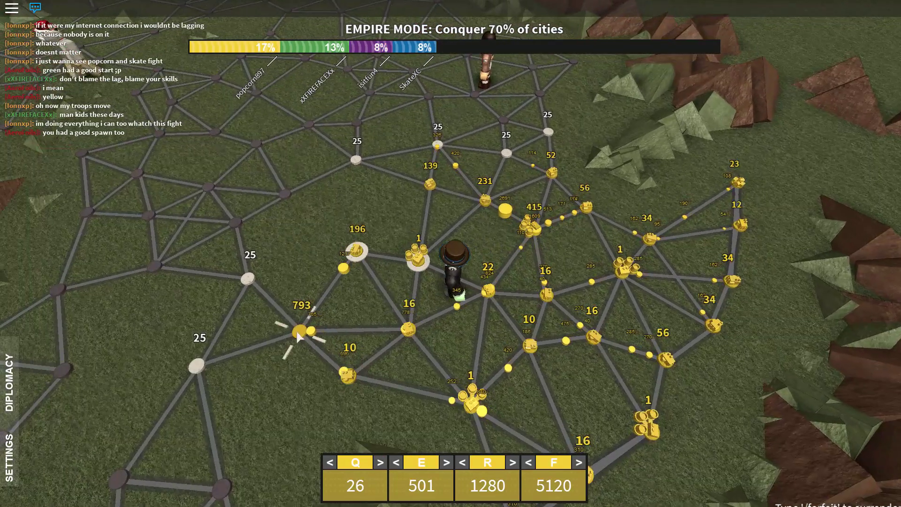
scroll("up", 3)
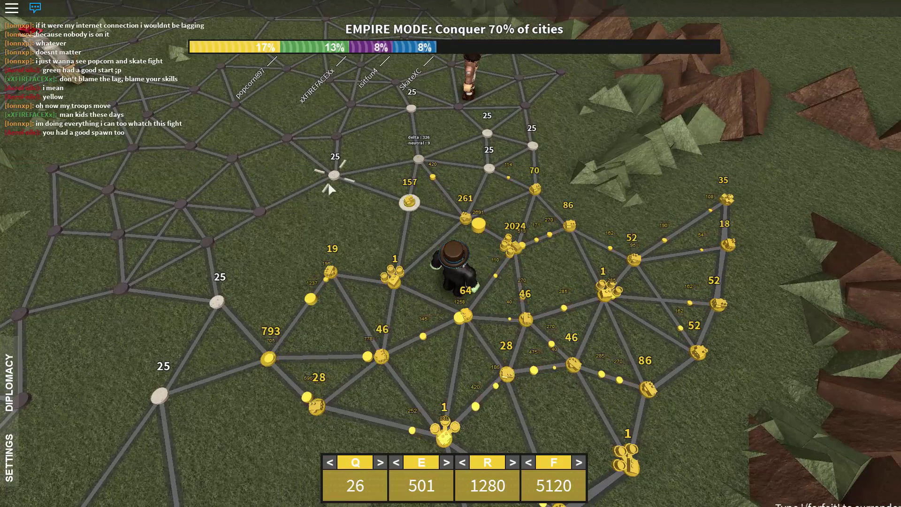
scroll("up", 3)
scroll("down", 3)
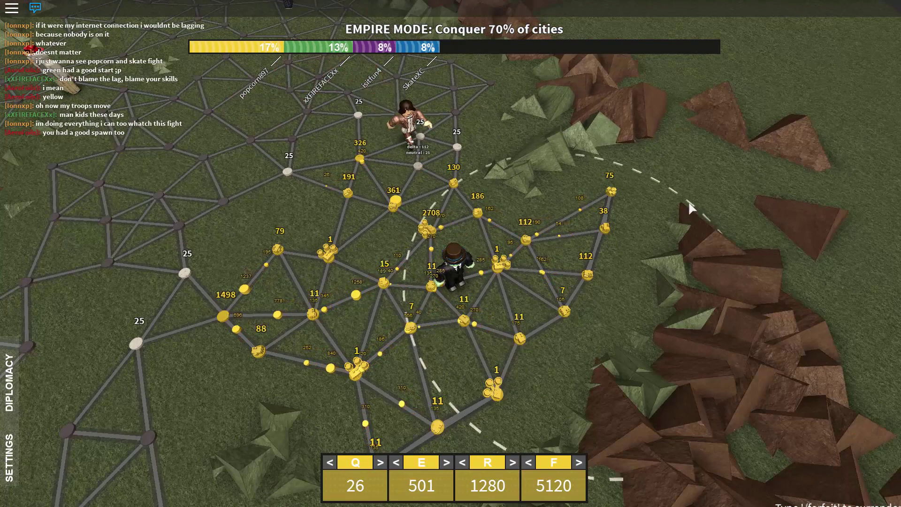
scroll("up", 3)
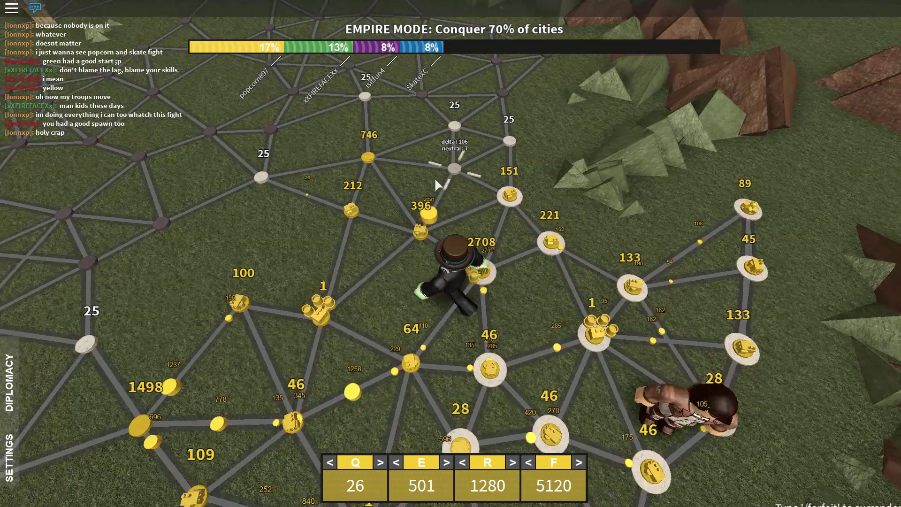
key("a")
left_click(476, 177)
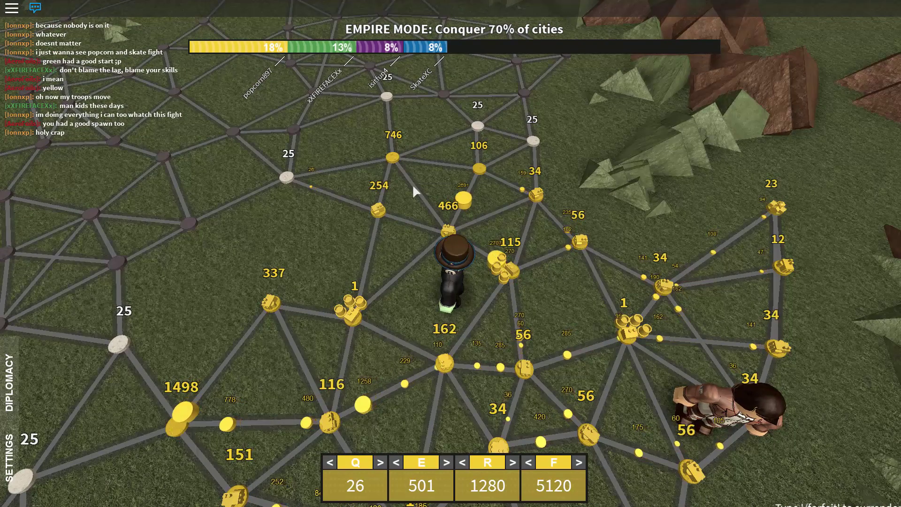
scroll("down", 3)
scroll("up", 3)
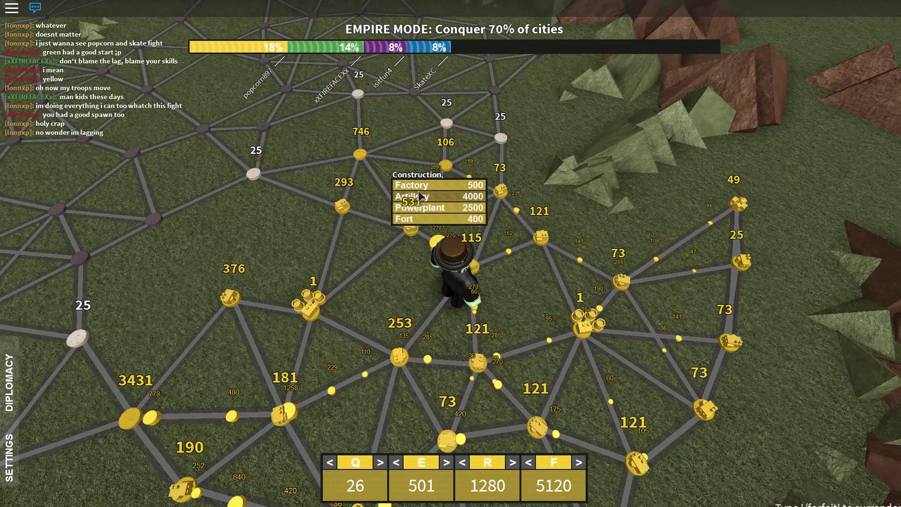
Send troops out of the 746-troop city and select more yellow cities.
left_click(359, 153)
left_click(500, 192)
left_click(540, 237)
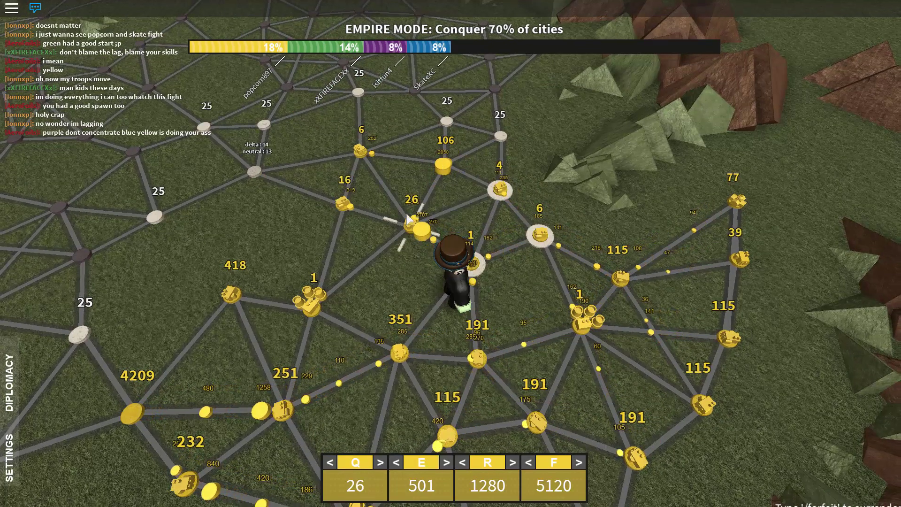
Construct a building in a yellow city and send troops toward a neutral grey city.
left_click(250, 341)
left_click(281, 384)
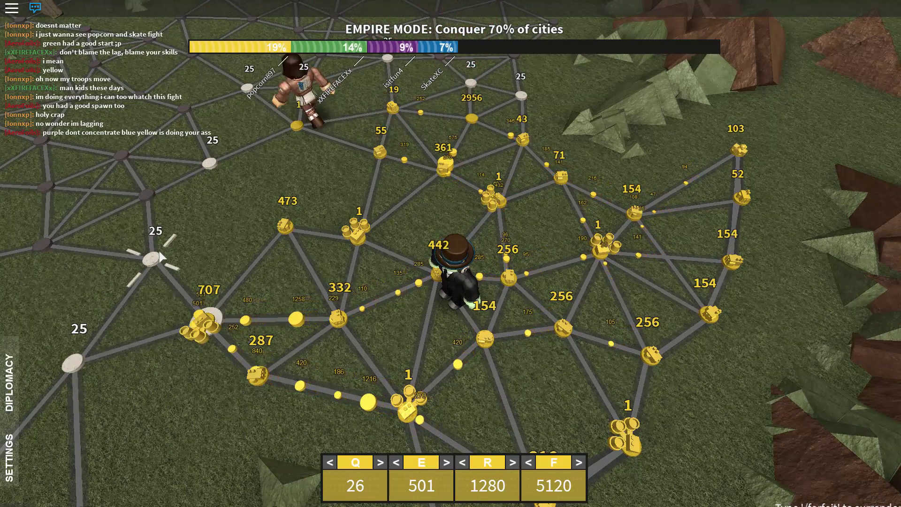
scroll("down", 3)
left_click(244, 260)
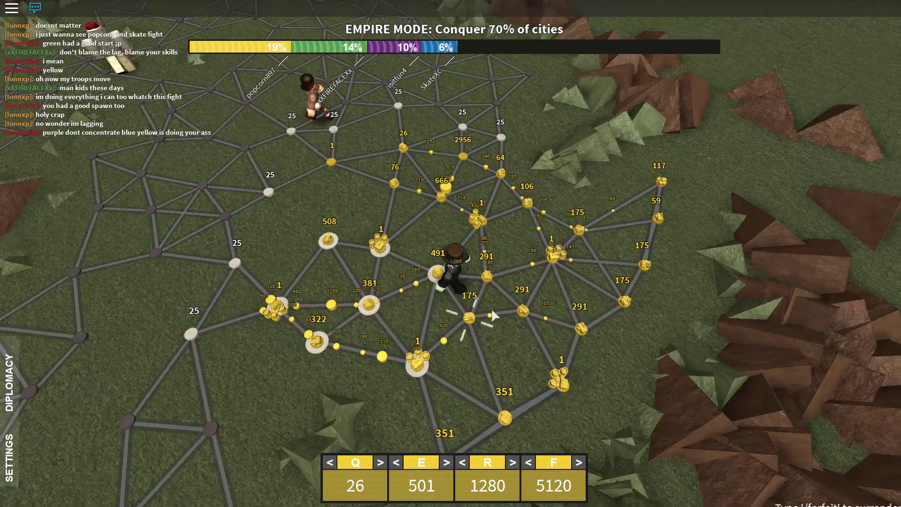
scroll("up", 3)
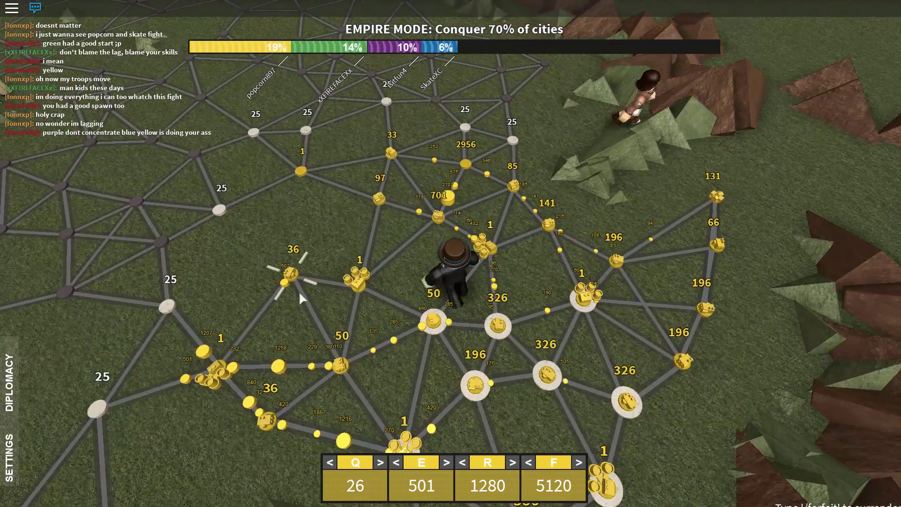
left_click_drag(300, 294, 570, 238)
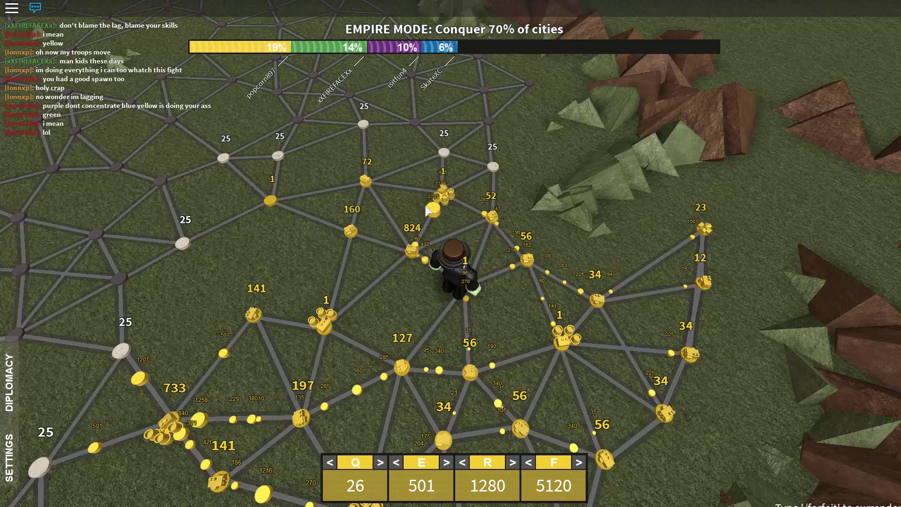
scroll("up", 3)
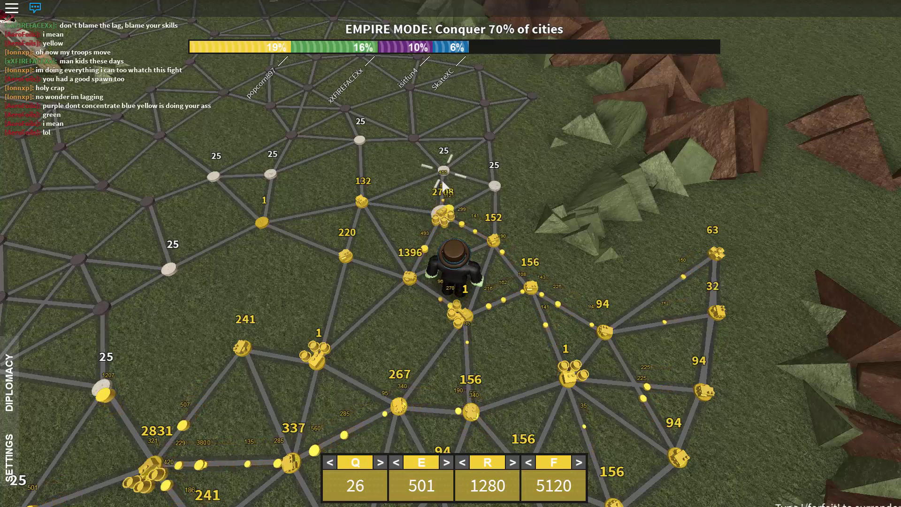
scroll("down", 3)
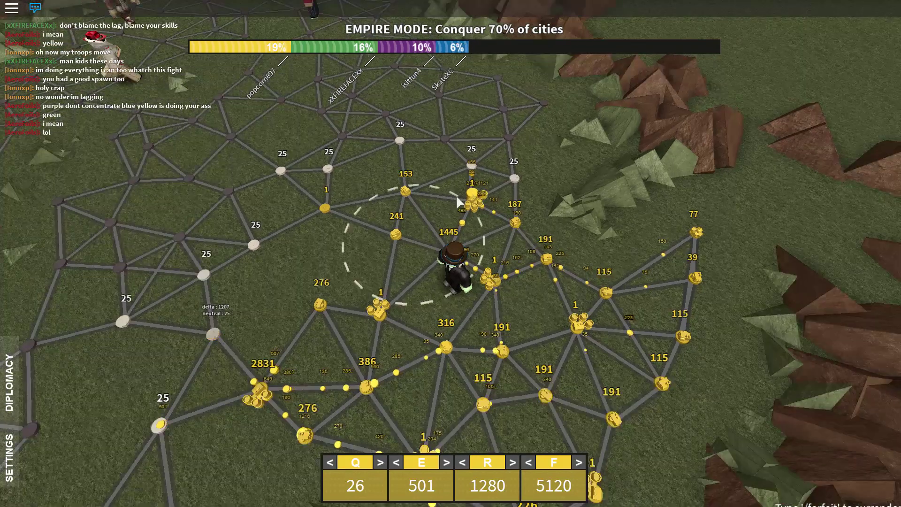
Capture a neutral city and build a Factory there.
left_click(327, 208)
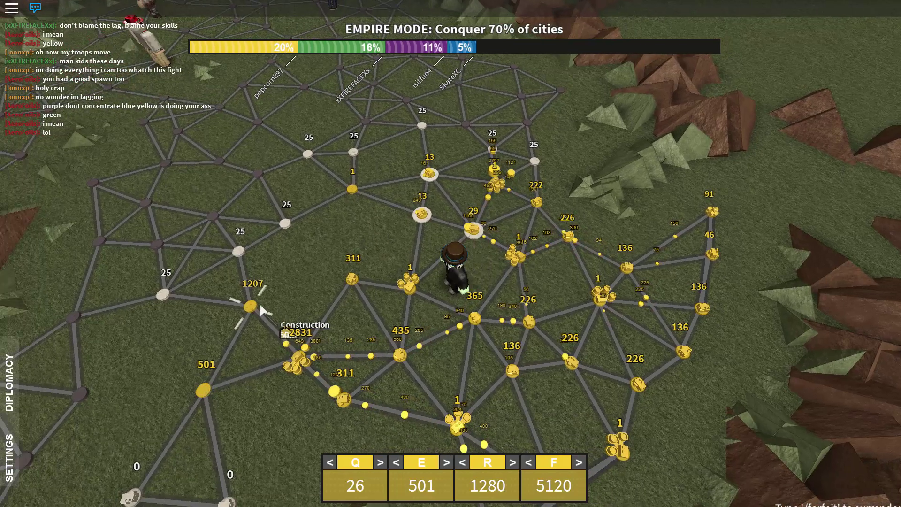
right_click(211, 365)
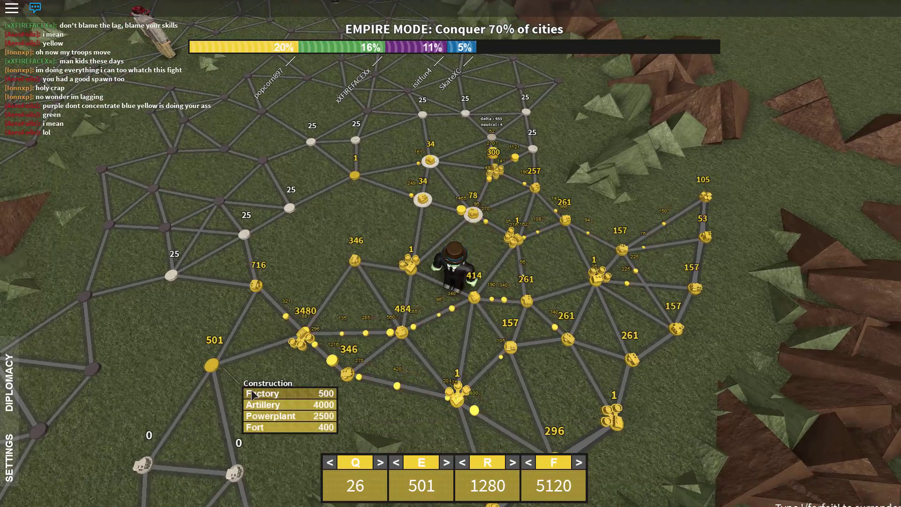
left_click(262, 393)
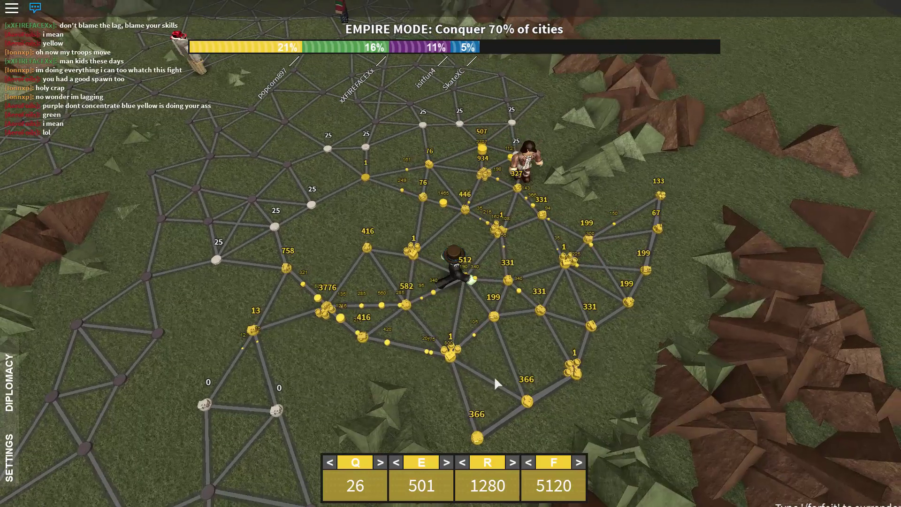
scroll("up", 3)
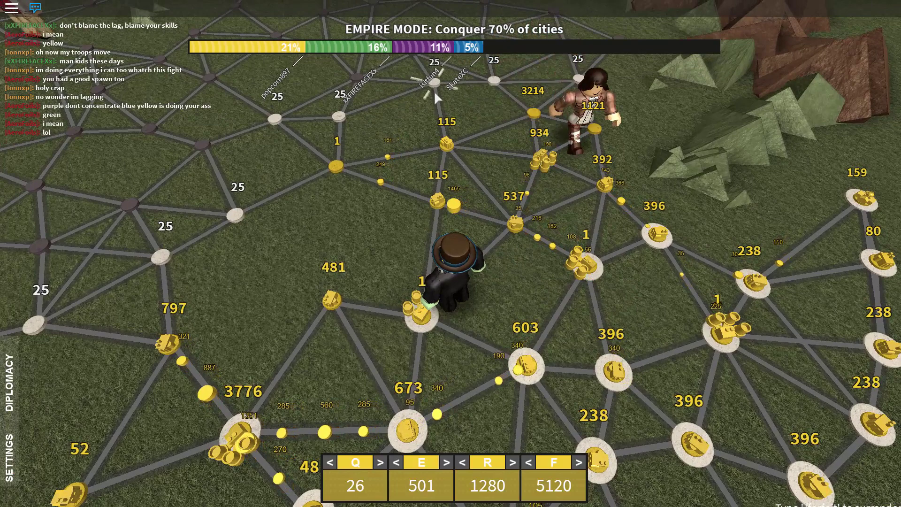
scroll("down", 3)
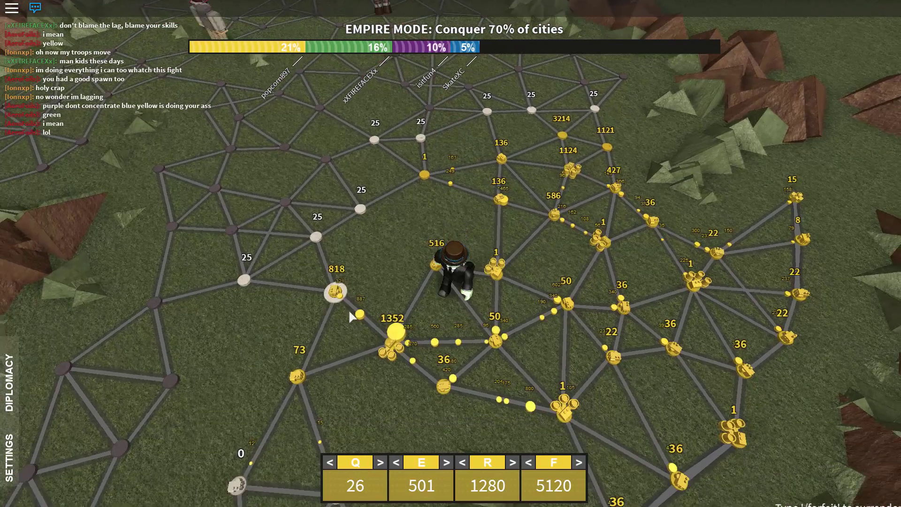
scroll("down", 3)
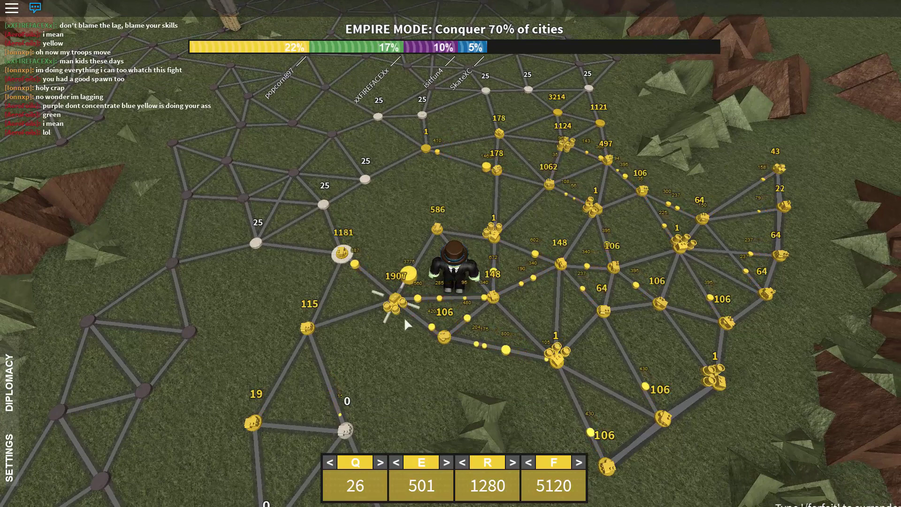
Attack the neutral 25-troop city and bottom neutral cities, then reinforce the 951-troop city.
left_click_drag(403, 317, 338, 296)
left_click(324, 204)
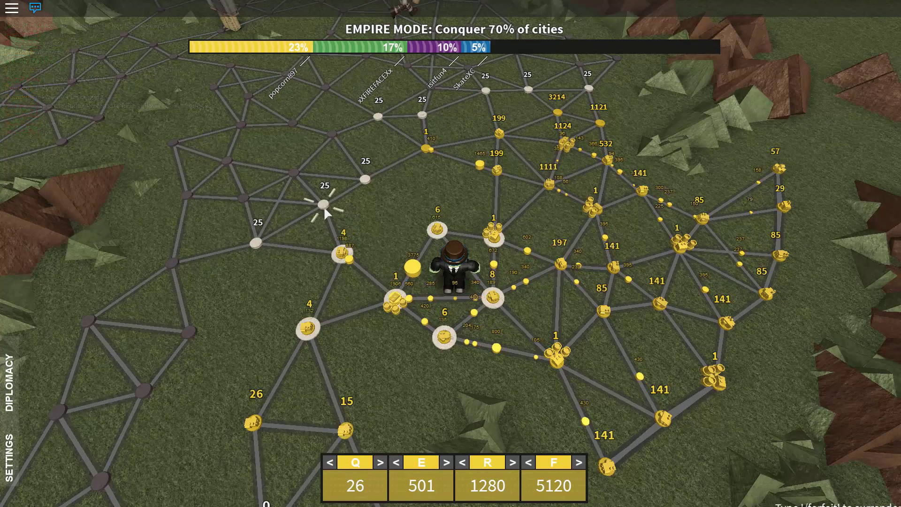
left_click(290, 384)
left_click(258, 417)
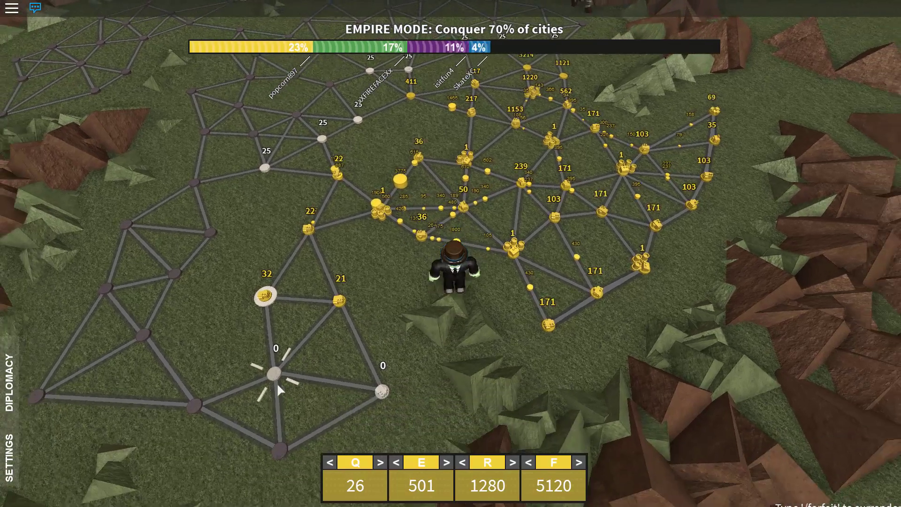
scroll("down", 3)
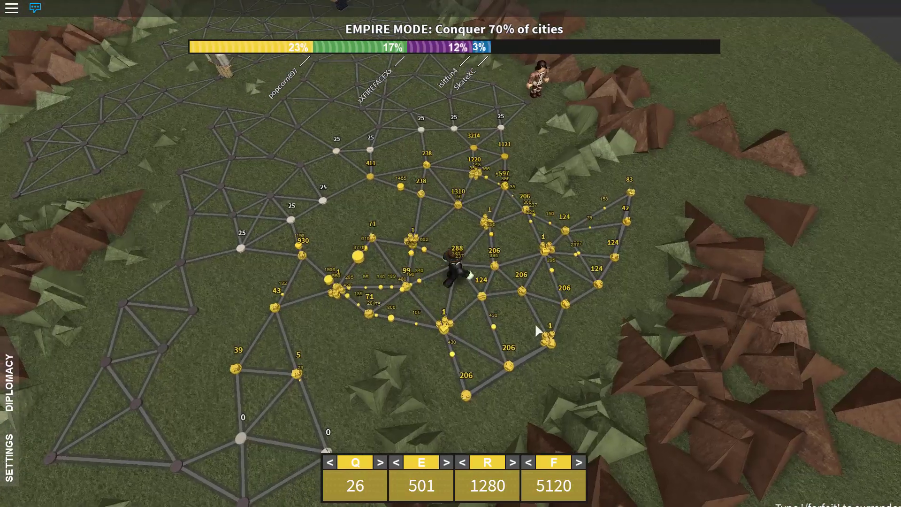
scroll("up", 3)
left_click(257, 323)
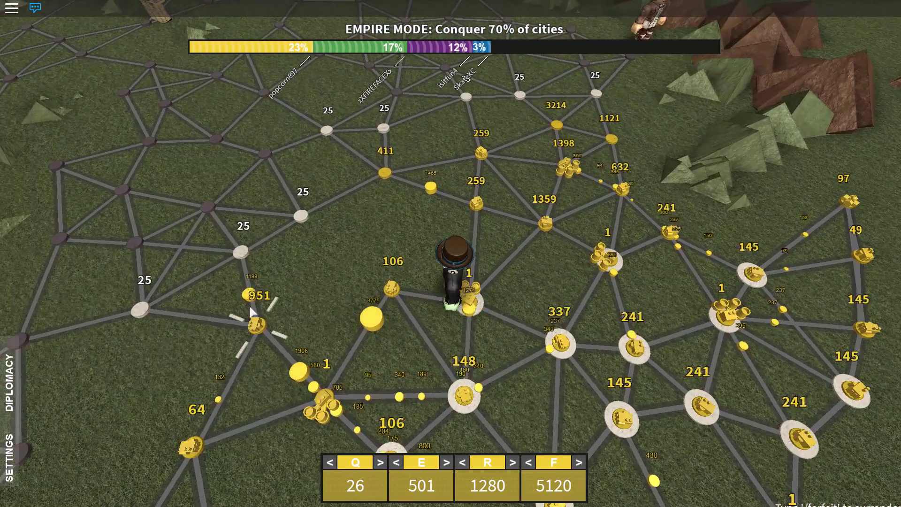
scroll("down", 3)
scroll("up", 3)
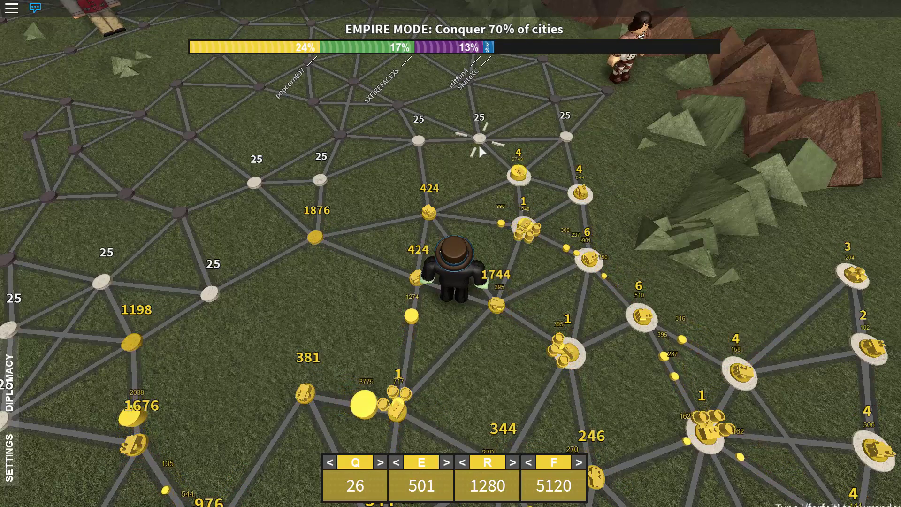
Send a chat message asking a teammate if they're even playing, then pan over yellow territory.
key("slash")
type("Skate")
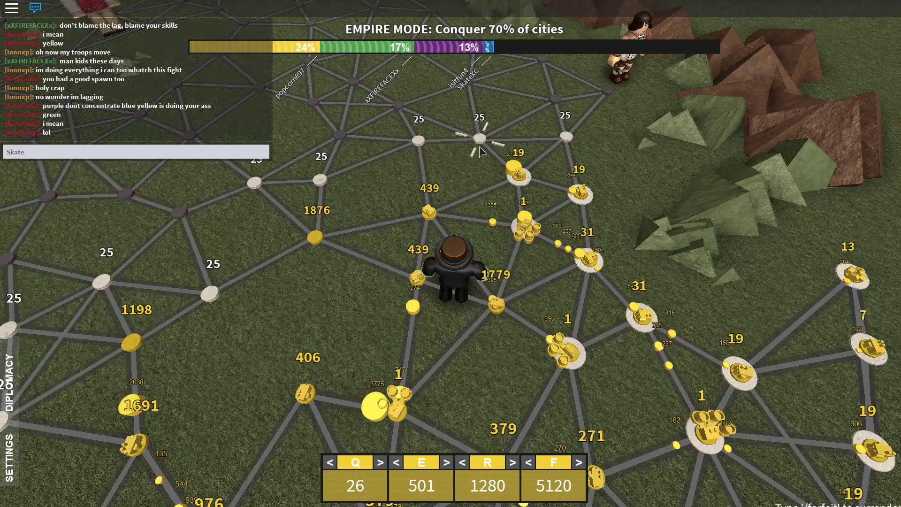
type("are you even playi")
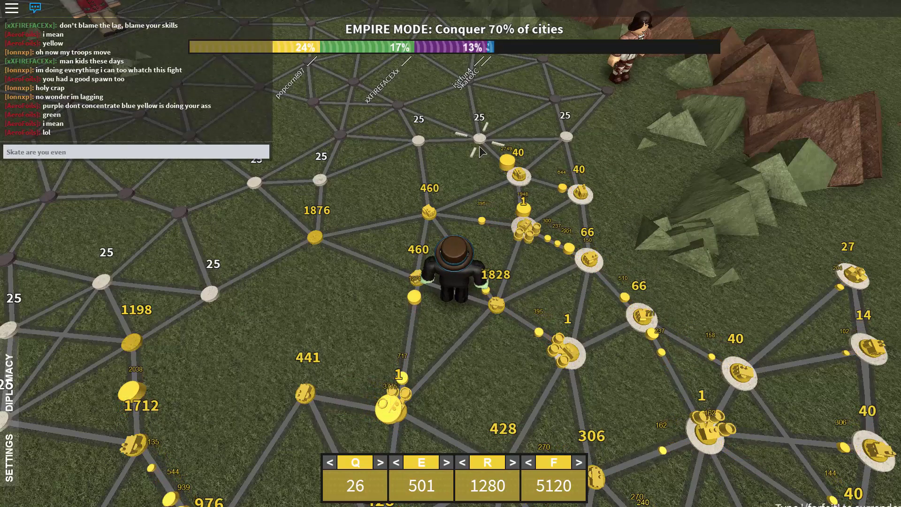
type("ng?")
key("Return")
left_click_drag(479, 145, 416, 223)
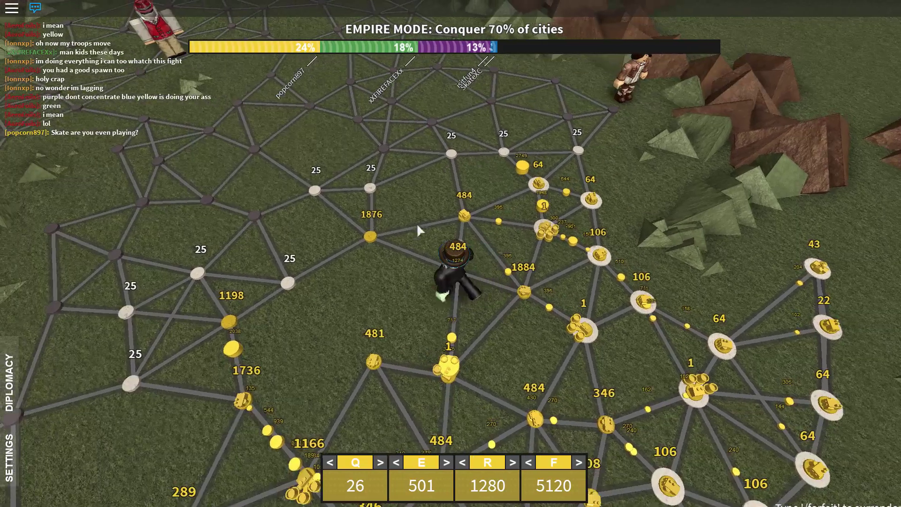
scroll("down", 3)
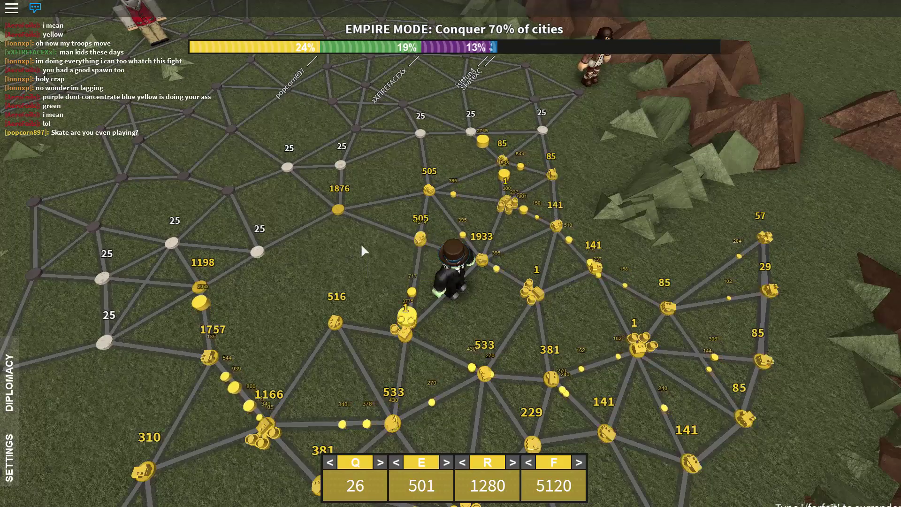
left_click_drag(361, 243, 501, 255)
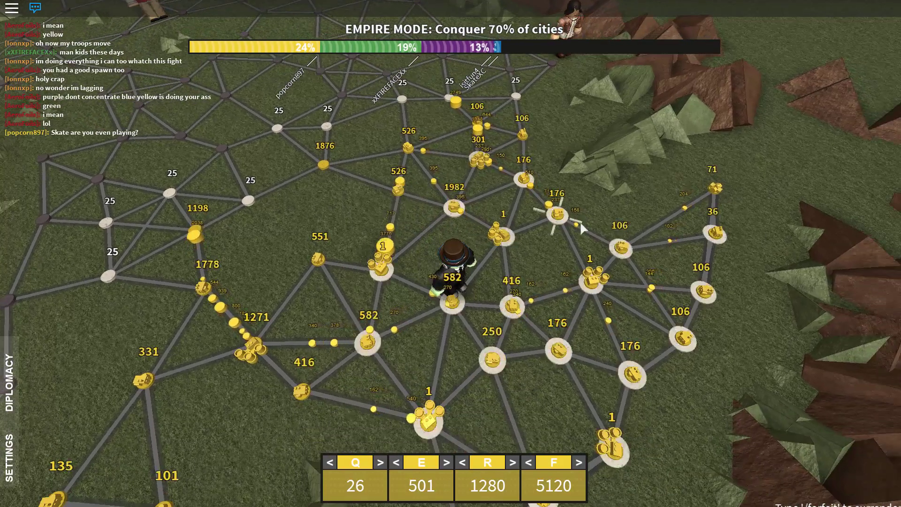
left_click_drag(766, 226, 531, 218)
left_click_drag(347, 192, 343, 262)
Put a building on the 3236-troop city via the Construction menu.
left_click(308, 243)
right_click(309, 252)
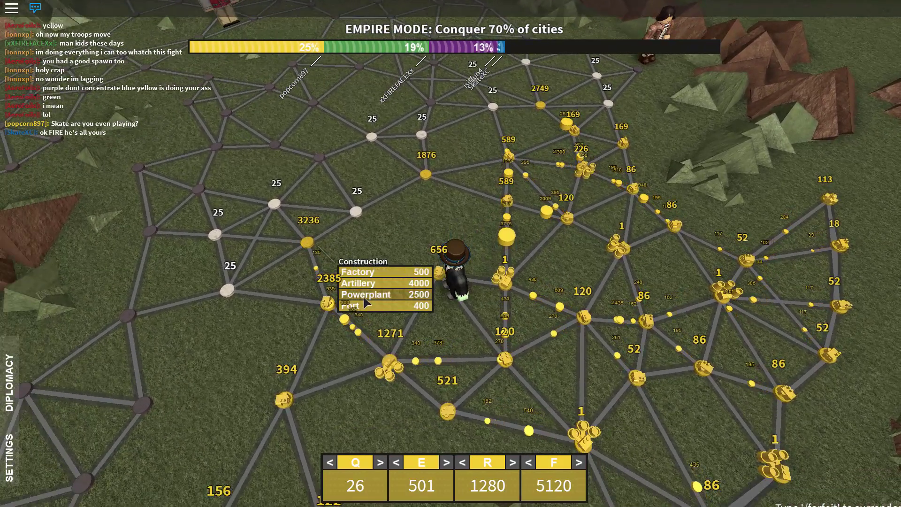
left_click(366, 304)
Send southwest yellow troops, including the 156-troop city, into the western neutral cities.
left_click(226, 289)
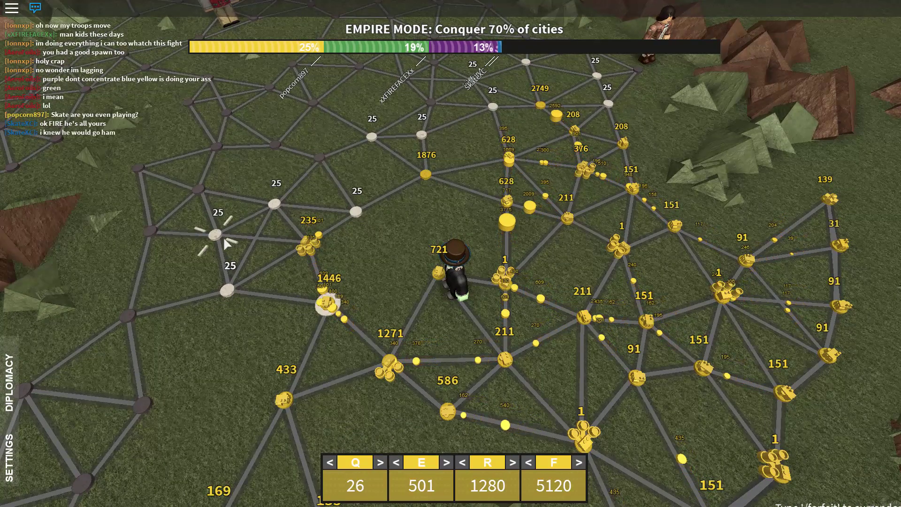
scroll("down", 3)
scroll("up", 3)
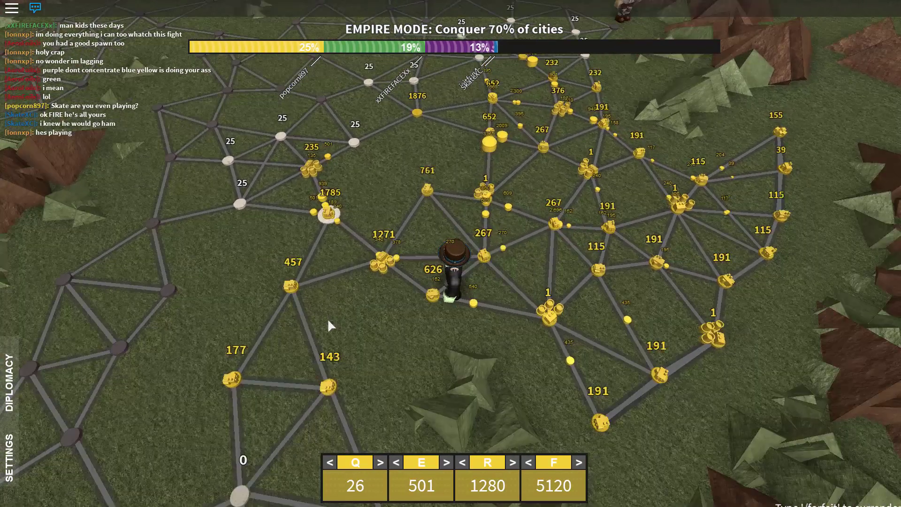
left_click(281, 310)
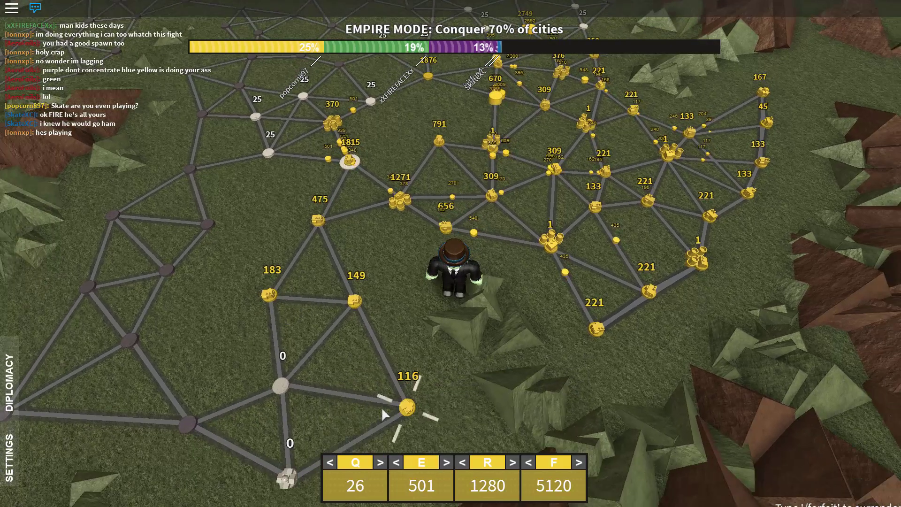
left_click(287, 479)
left_click(357, 286)
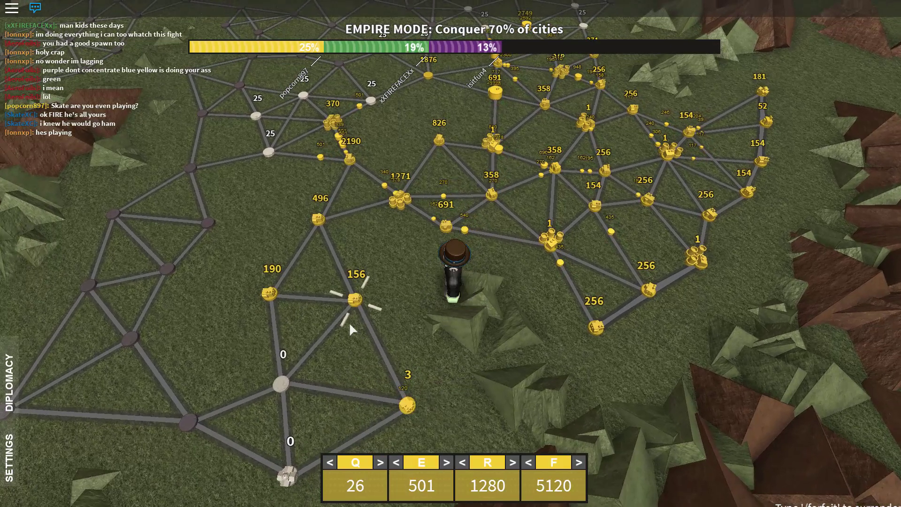
left_click_drag(294, 375, 184, 429)
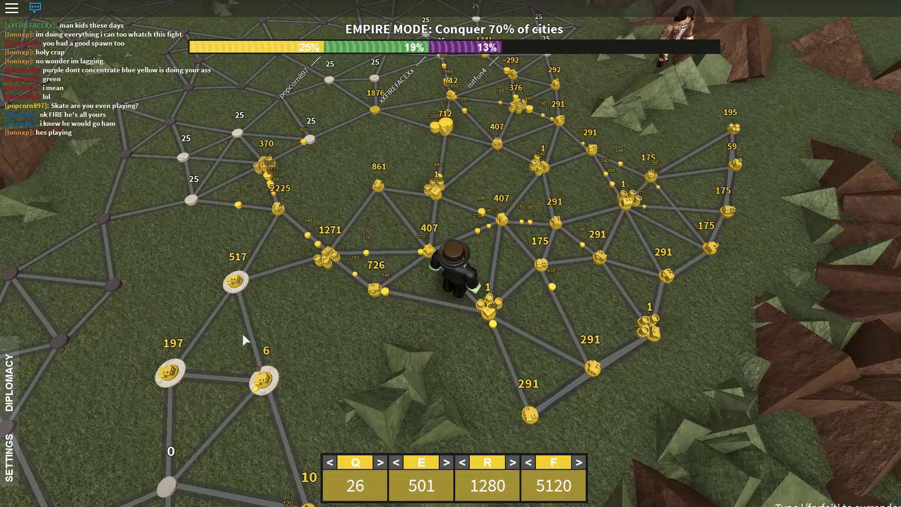
Lasso the eastern yellow cities and send their troops out in one sweep.
left_click_drag(259, 391, 626, 262)
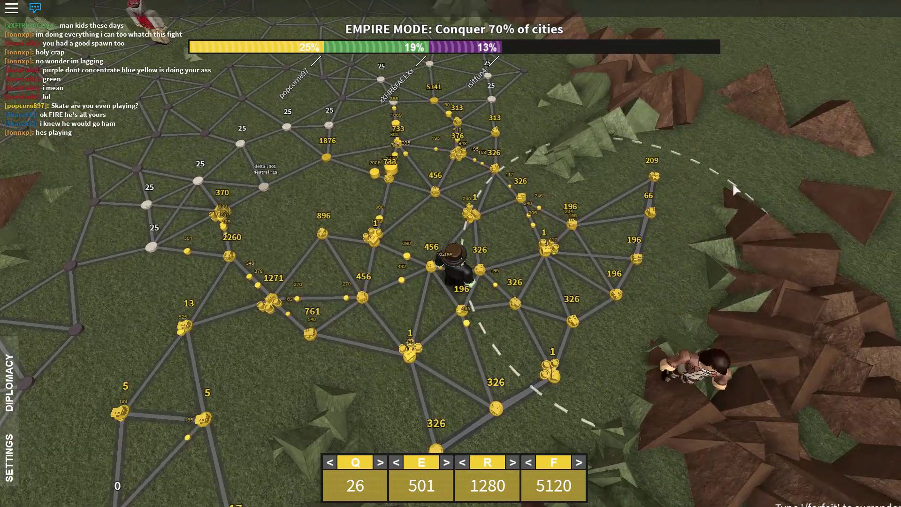
left_click_drag(600, 219, 601, 282)
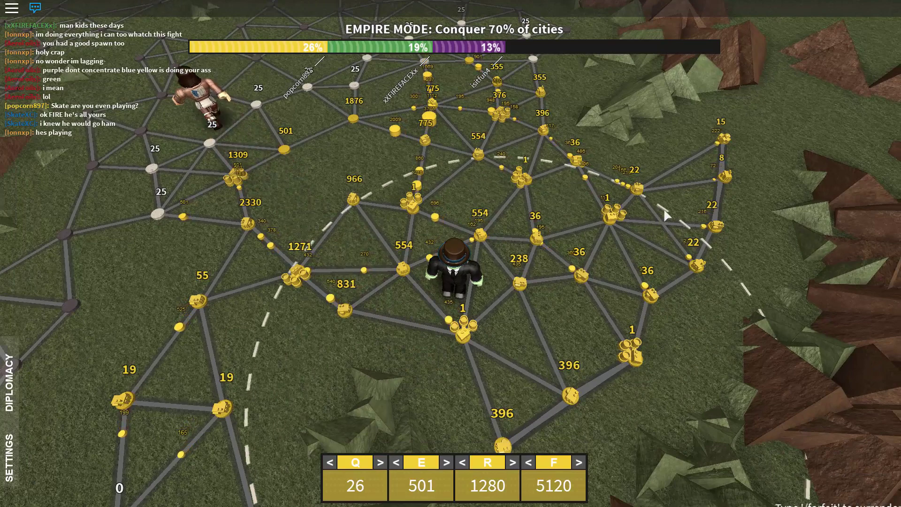
left_click_drag(644, 226, 355, 264)
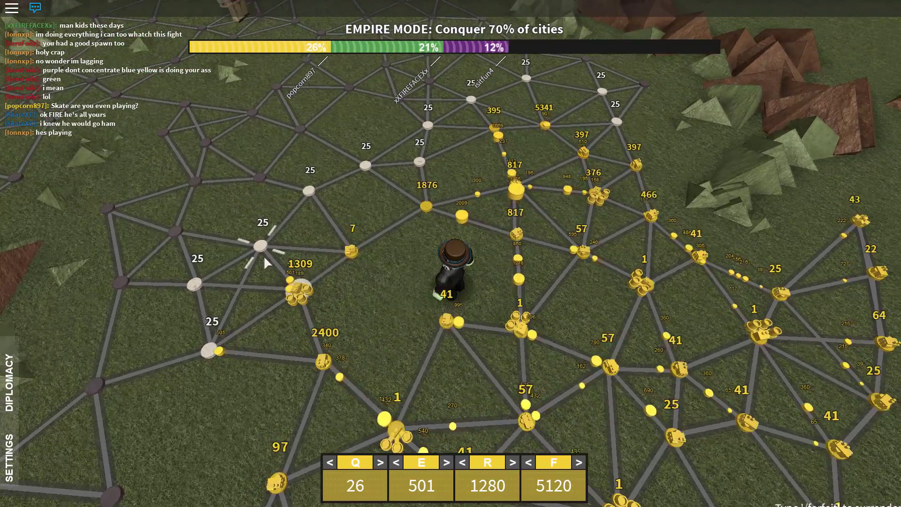
left_click_drag(263, 255, 570, 217)
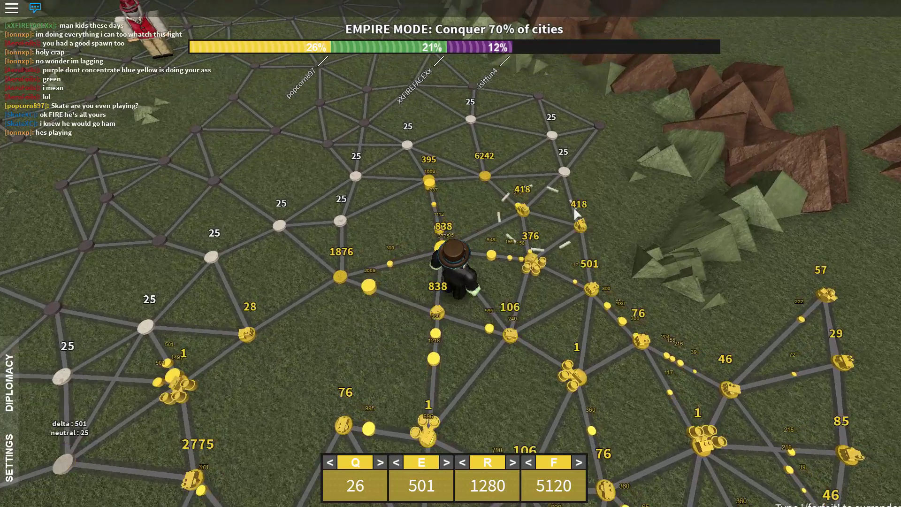
Send troops from the 2064-troop city and others into neighbouring neutral cities.
left_click(523, 210)
left_click(487, 174)
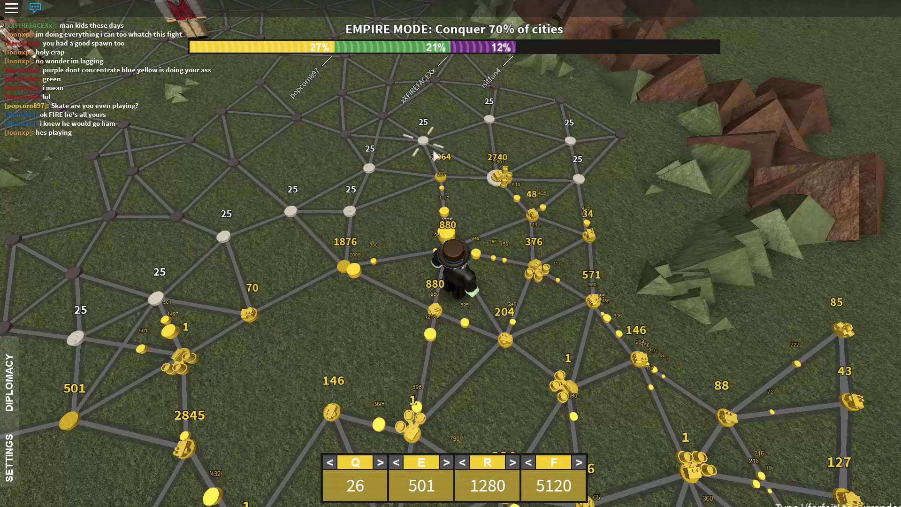
left_click(440, 176)
left_click(377, 180)
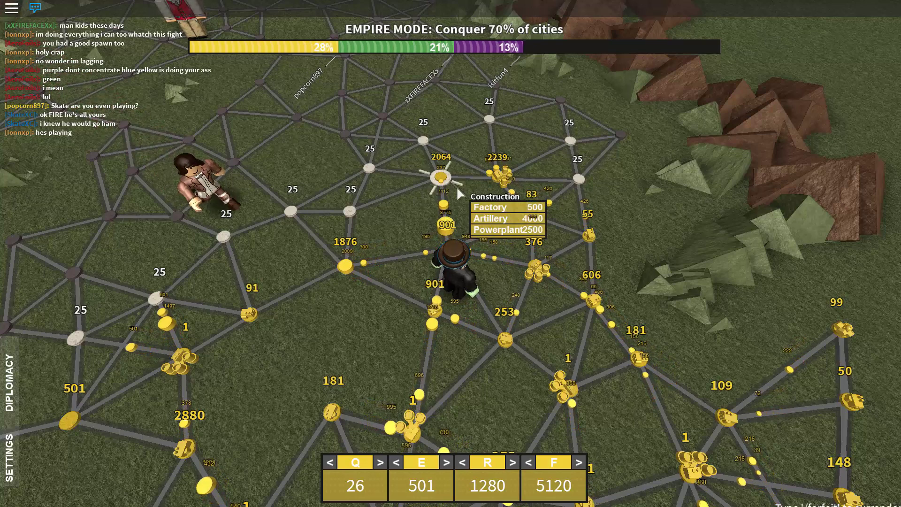
left_click(375, 169)
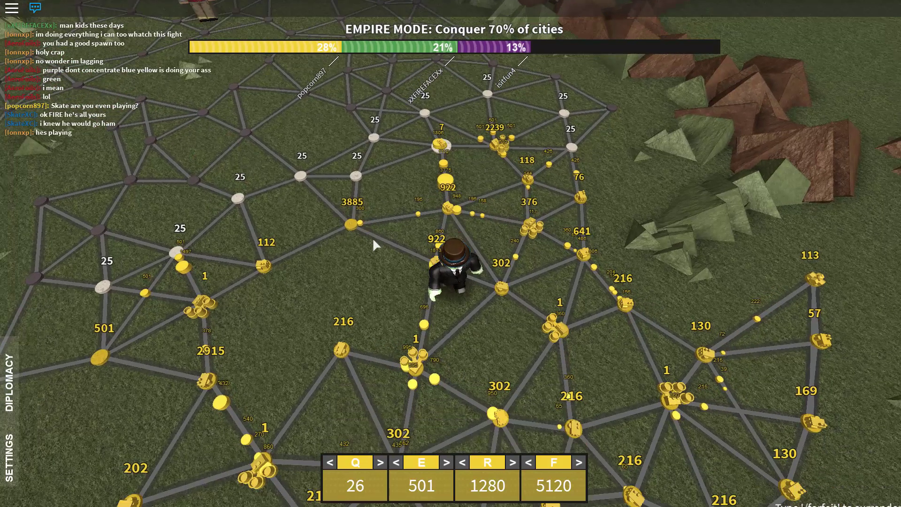
left_click(409, 224)
left_click(360, 175)
scroll("down", 3)
Build a Factory on the 1998 city and a building on the 501-troop city, attacking westward.
left_click(412, 241)
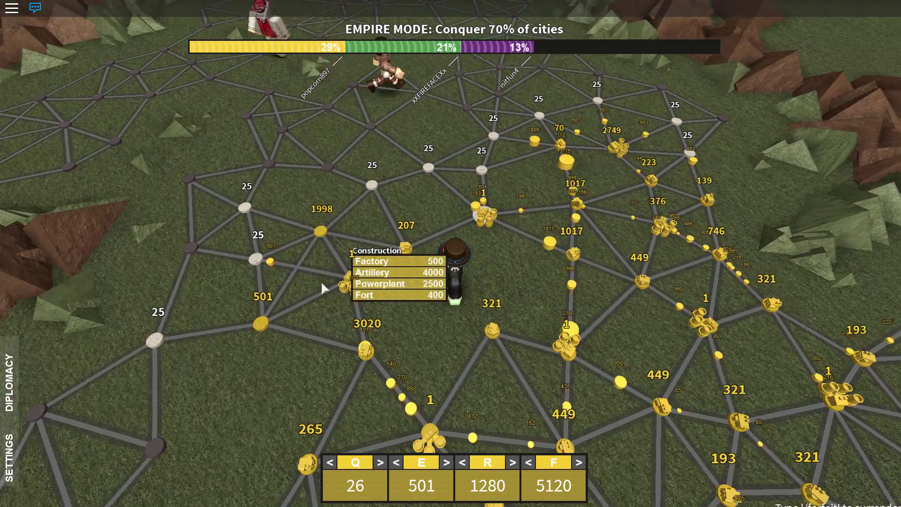
left_click(381, 262)
left_click(261, 320)
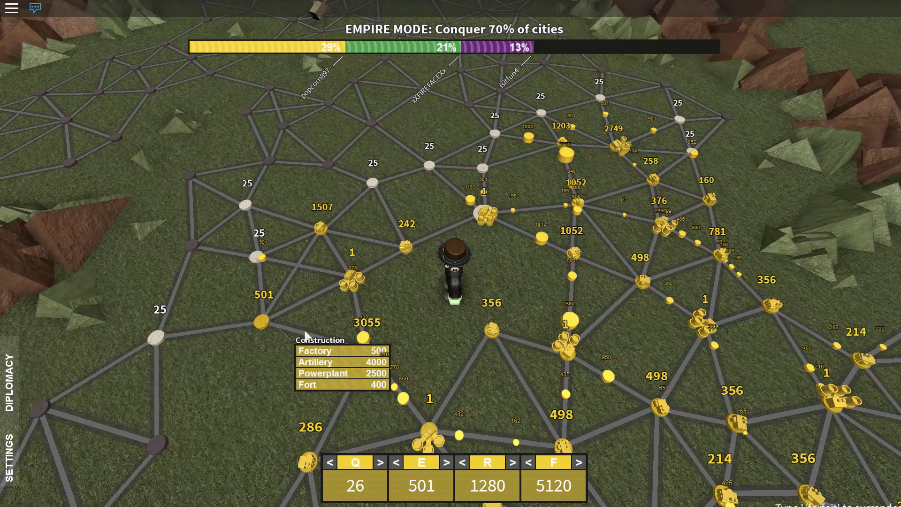
left_click(312, 349)
left_click(256, 259)
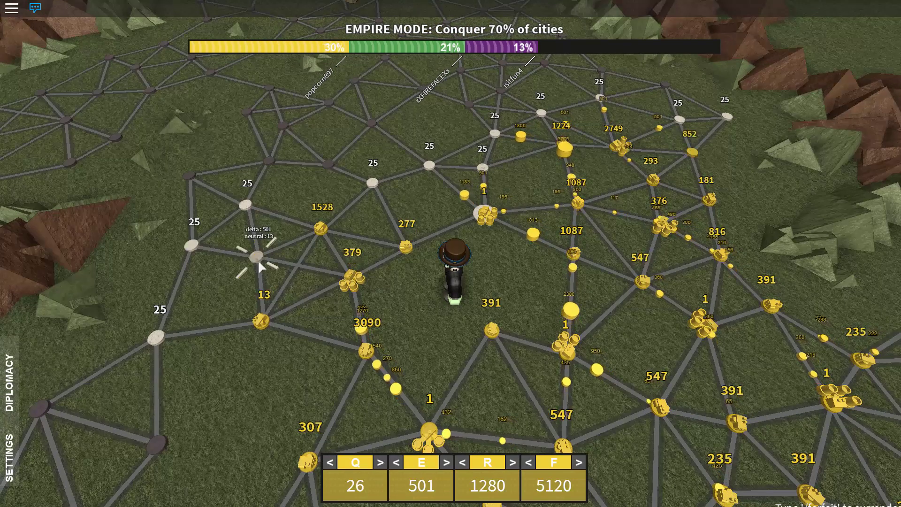
right_click(301, 273)
left_click(306, 269)
scroll("down", 3)
scroll("up", 3)
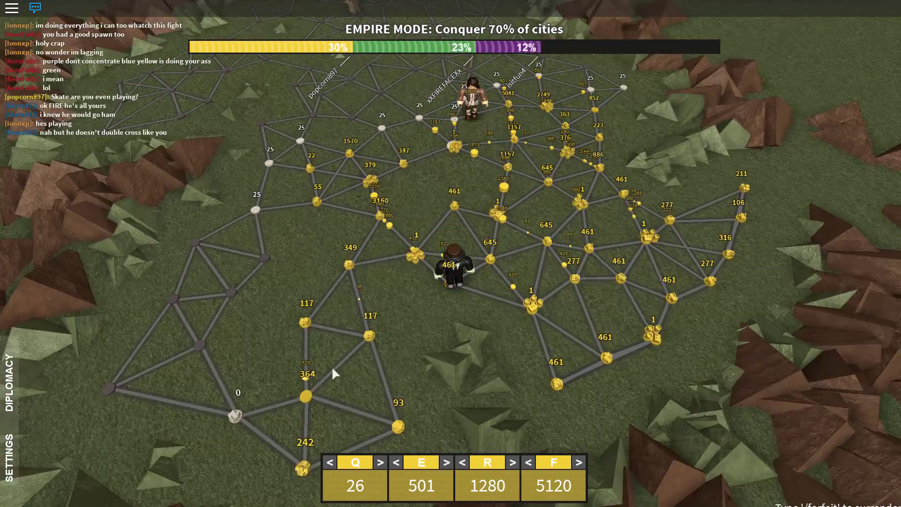
Build on the southernmost yellow city, then select the 482- and 1675-troop cities.
left_click(308, 435)
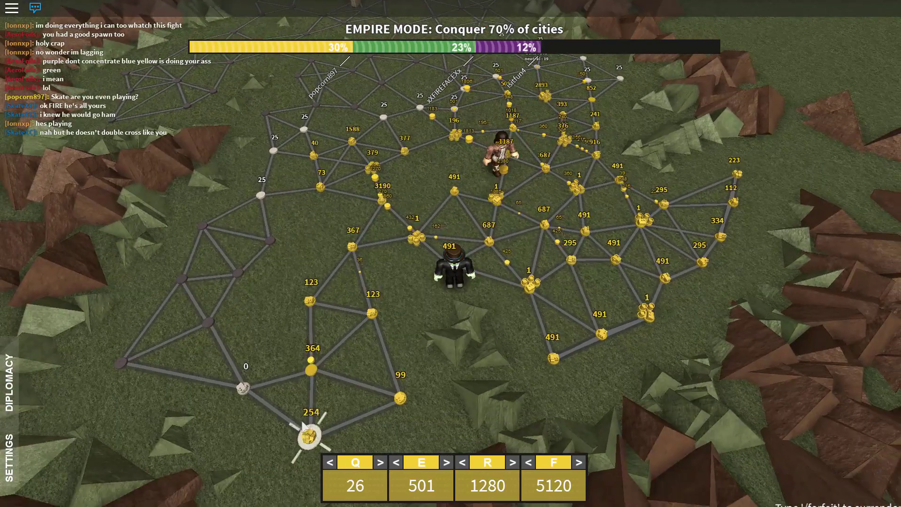
right_click(284, 386)
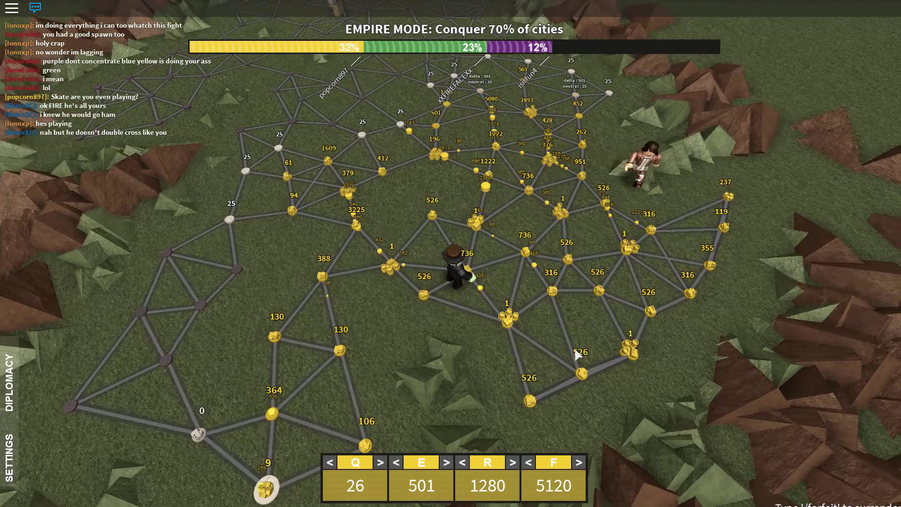
left_click(272, 415)
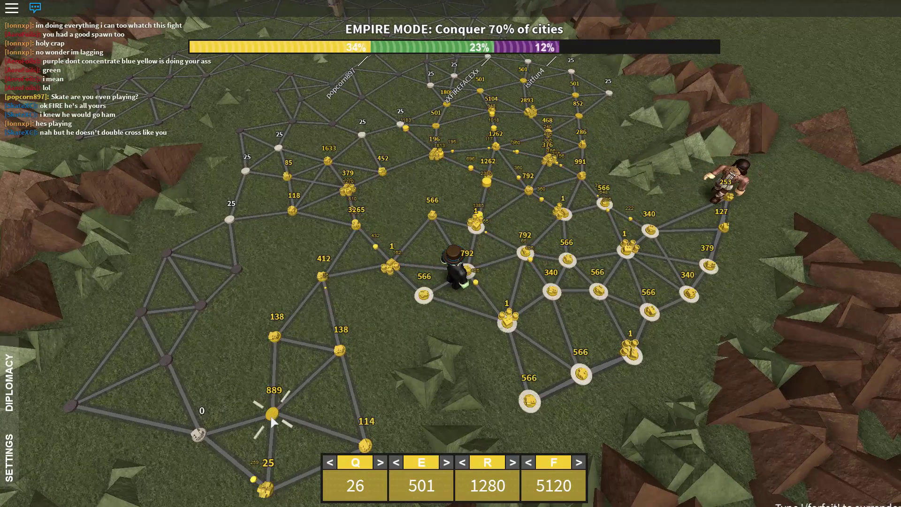
left_click_drag(272, 419, 266, 320)
left_click(378, 260)
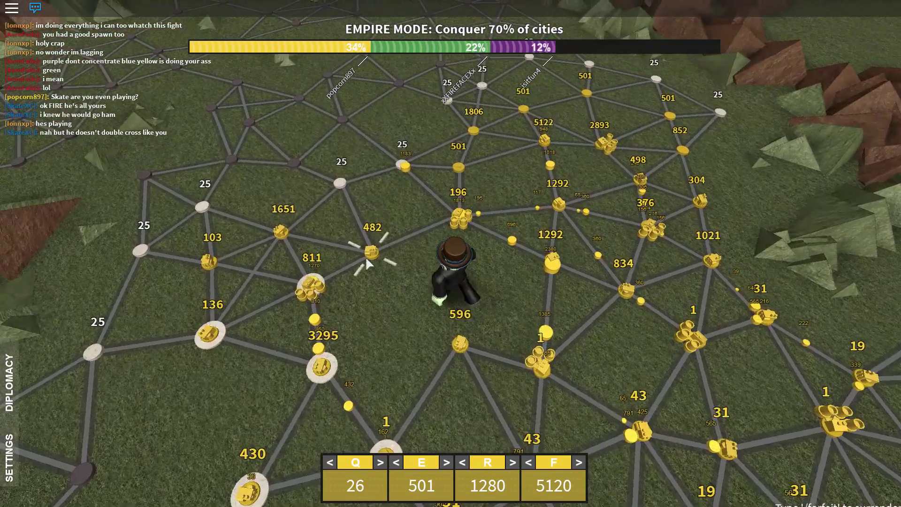
left_click(280, 231)
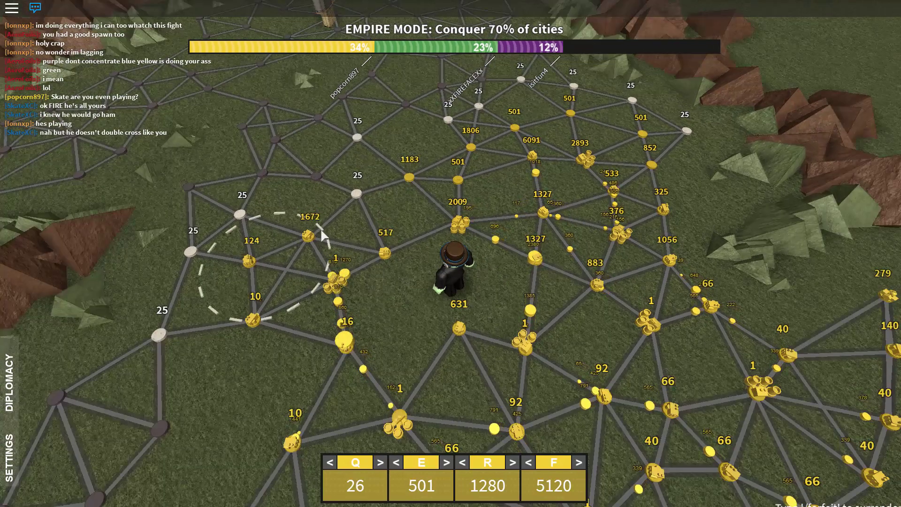
scroll("down", 3)
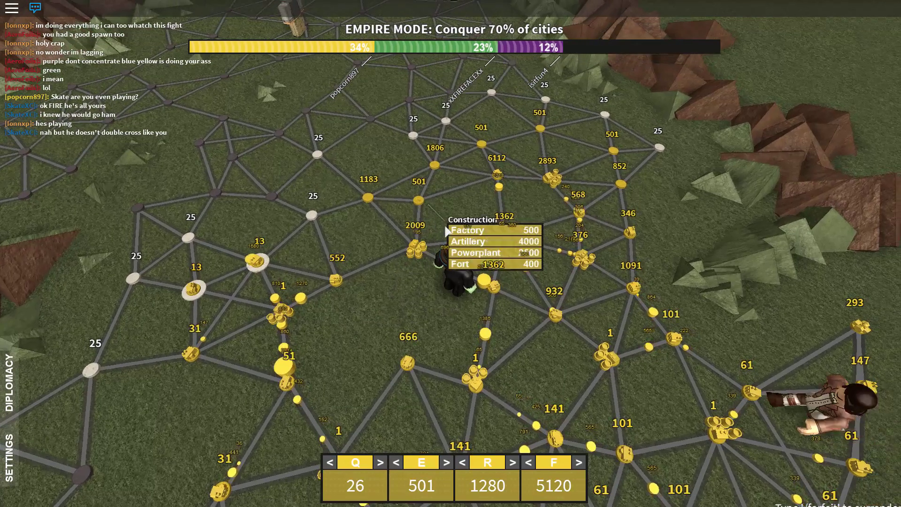
Build Factories on the 2893 and 852 cities.
left_click(460, 234)
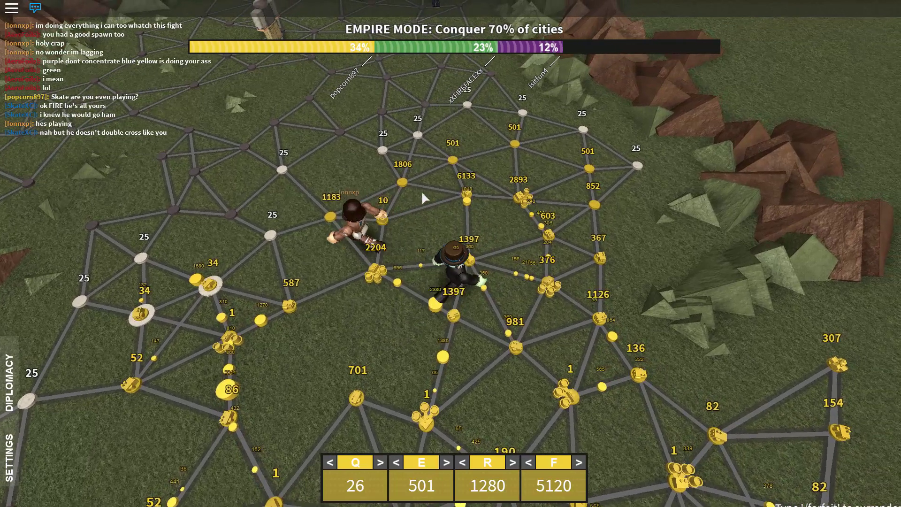
left_click(493, 180)
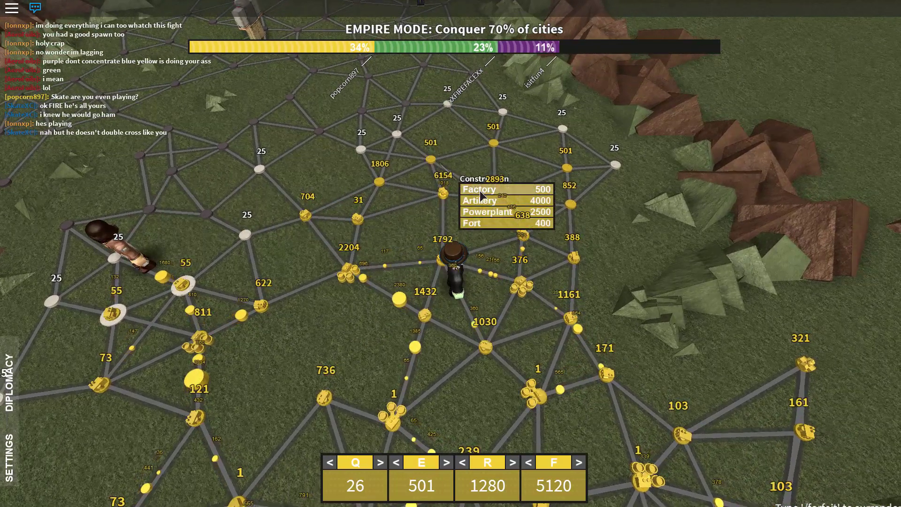
left_click(481, 192)
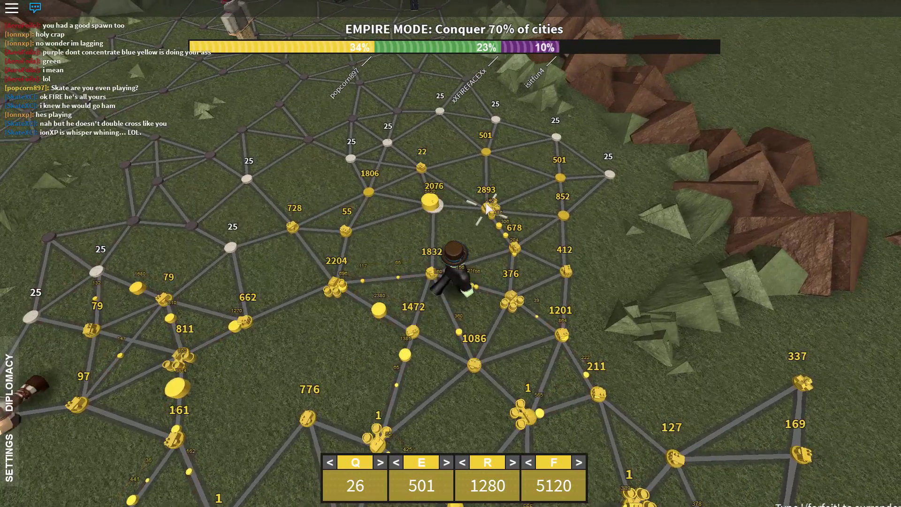
left_click(564, 215)
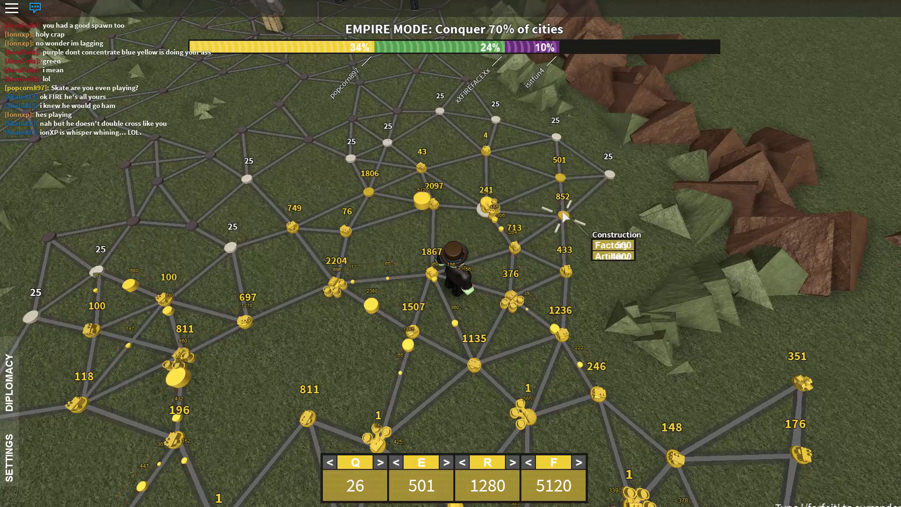
left_click(613, 245)
left_click(565, 213)
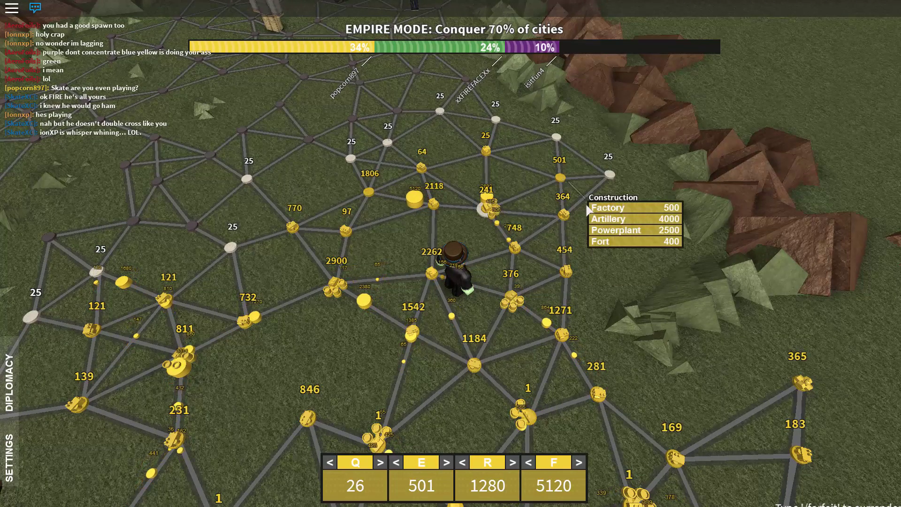
left_click(595, 207)
scroll("down", 3)
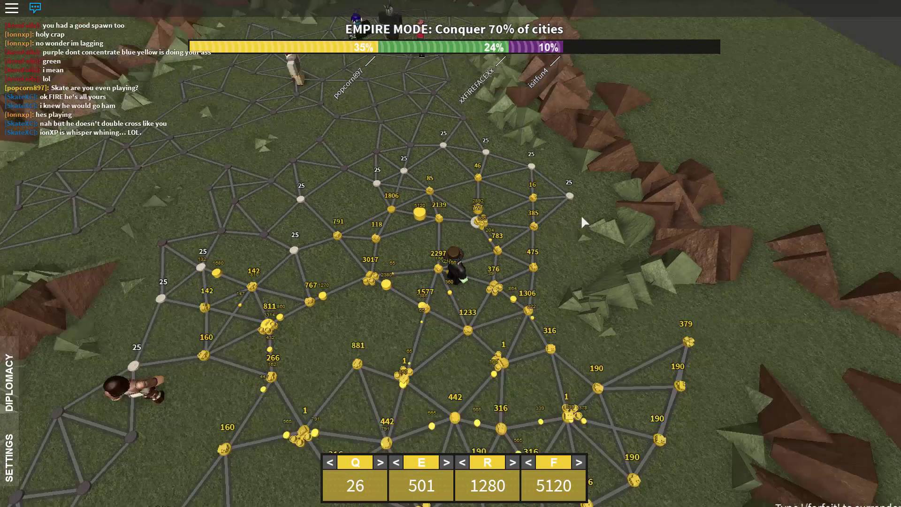
scroll("down", 3)
scroll("up", 3)
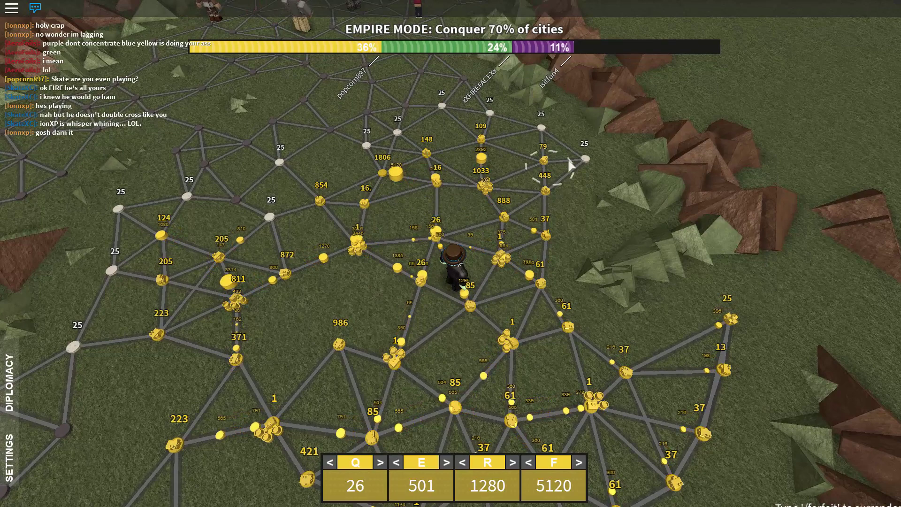
scroll("down", 3)
Turn the camera onto the yellow cities and send a lasso-selected group against neutral cities.
left_click_drag(436, 269, 421, 343)
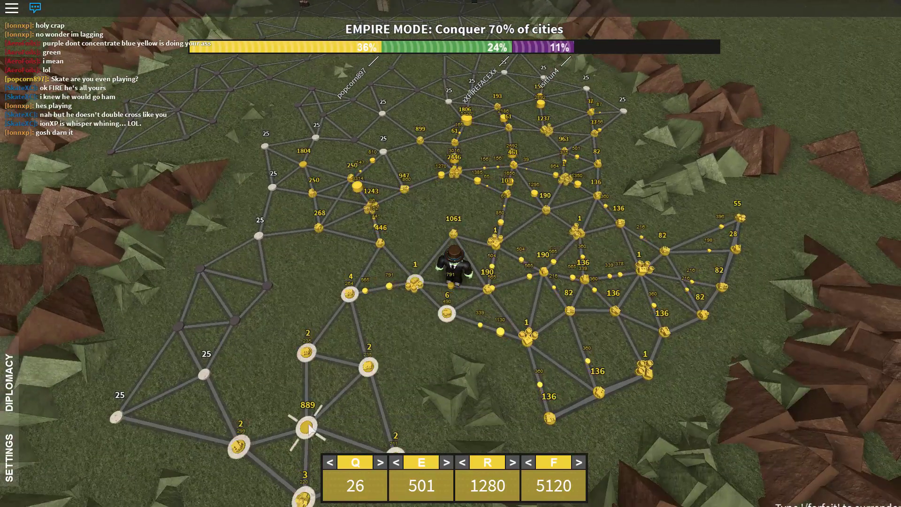
scroll("up", 3)
left_click_drag(379, 303, 291, 270)
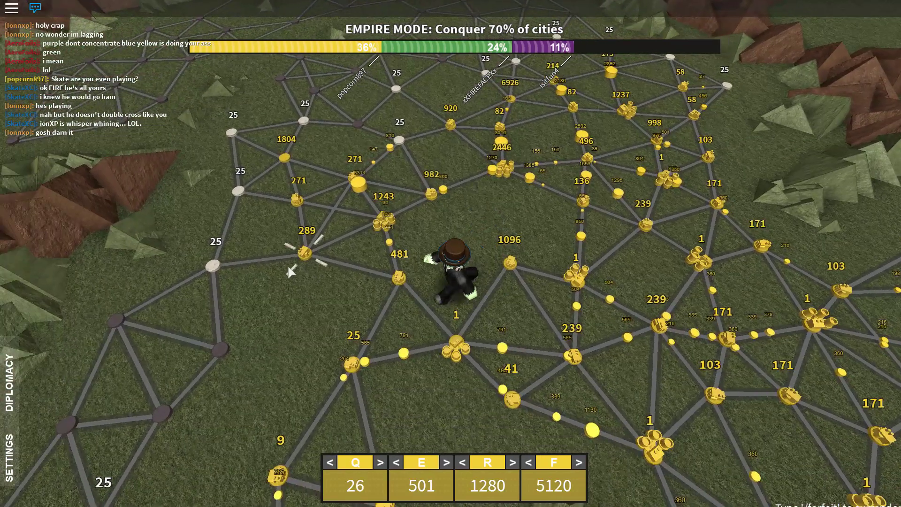
scroll("up", 3)
left_click(276, 191)
scroll("down", 3)
left_click_drag(296, 331, 343, 296)
right_click(273, 210)
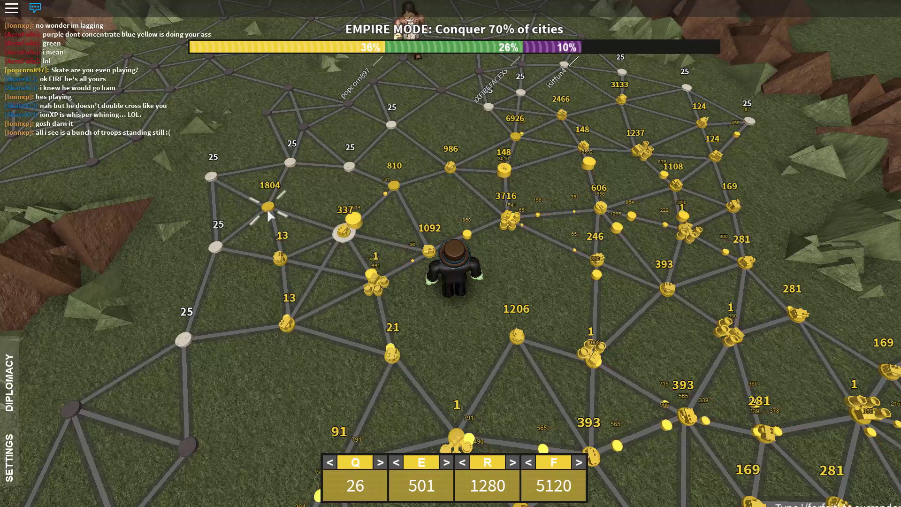
Send another selected yellow group toward the 957 city, then open construction on the 6926 city.
left_click_drag(451, 268, 451, 271)
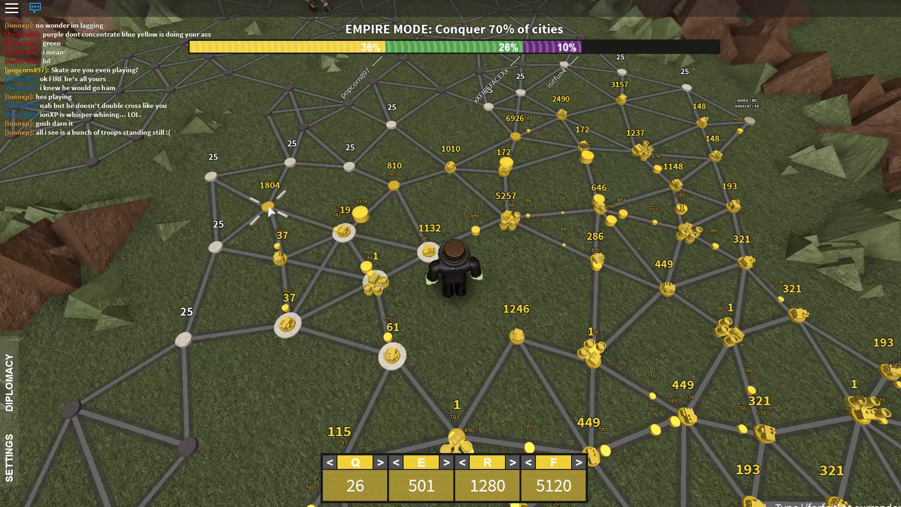
key("w")
right_click(357, 211)
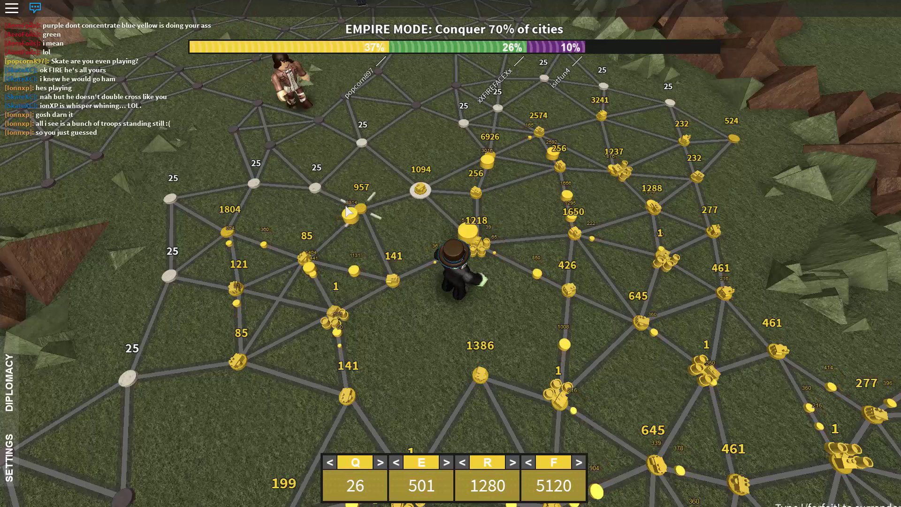
scroll("up", 3)
scroll("up", 3)
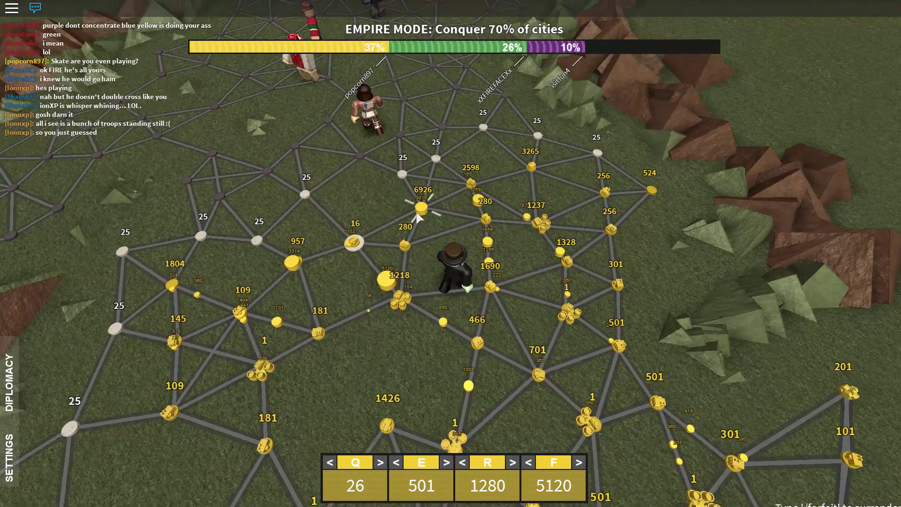
scroll("up", 3)
left_click(395, 211)
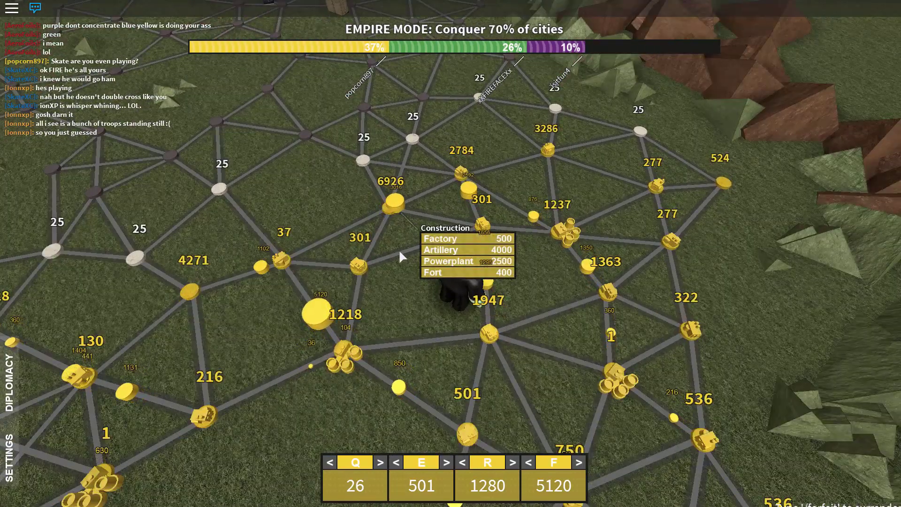
Build a powerplant on the 6926 city and dispatch troops from the selected cities.
left_click(457, 263)
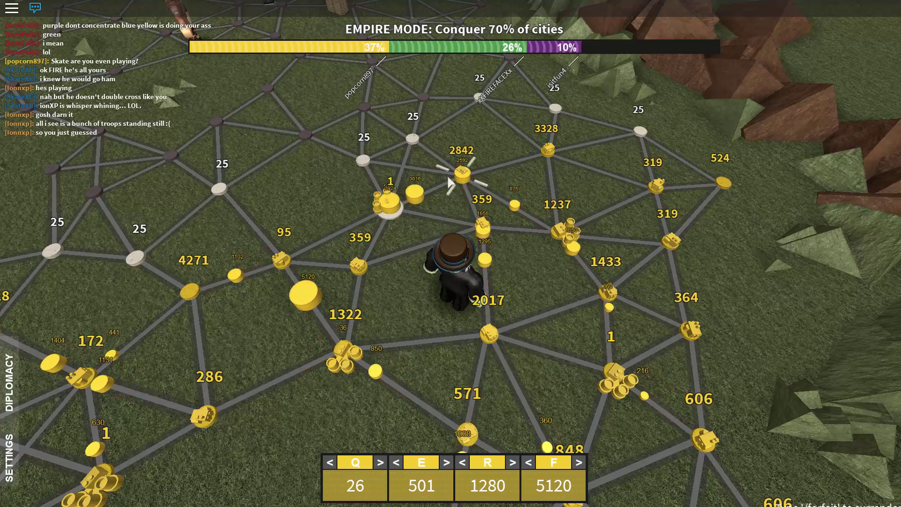
scroll("down", 3)
scroll("down", 3)
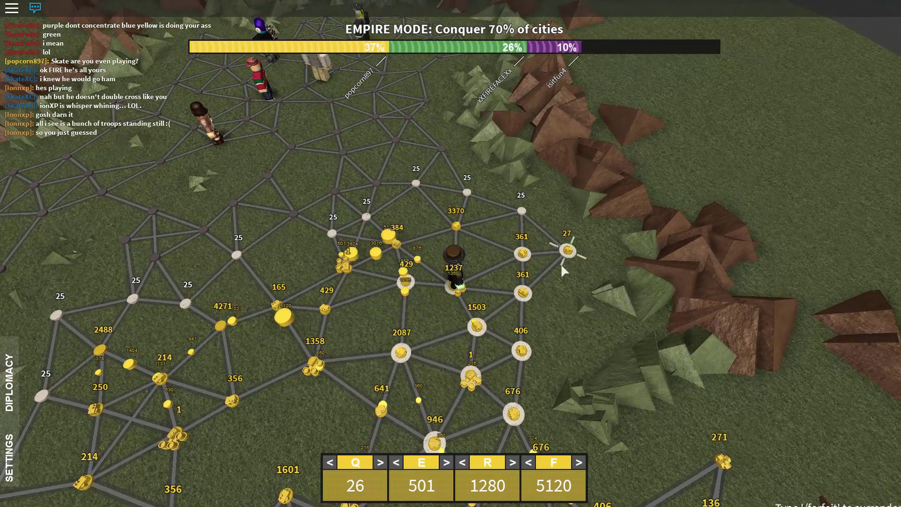
left_click(522, 211)
scroll("down", 3)
scroll("down", 3)
scroll("up", 3)
scroll("up", 3)
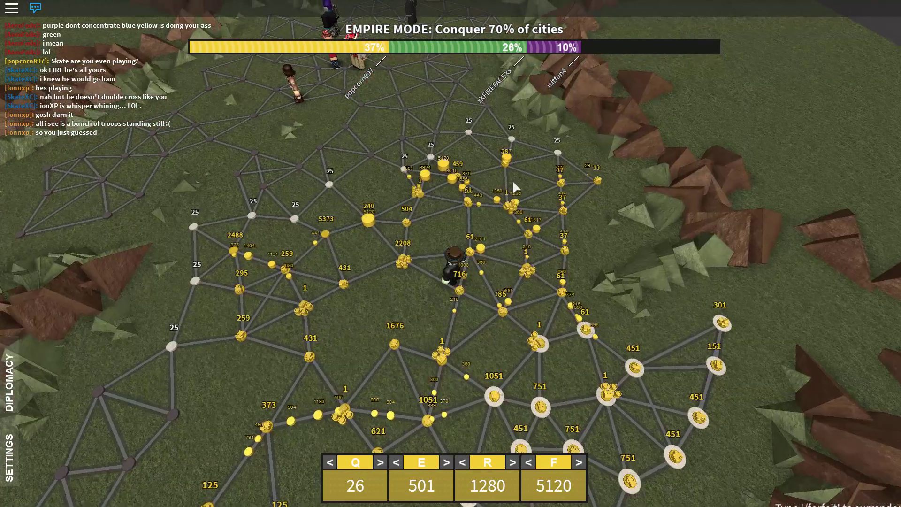
left_click(548, 373)
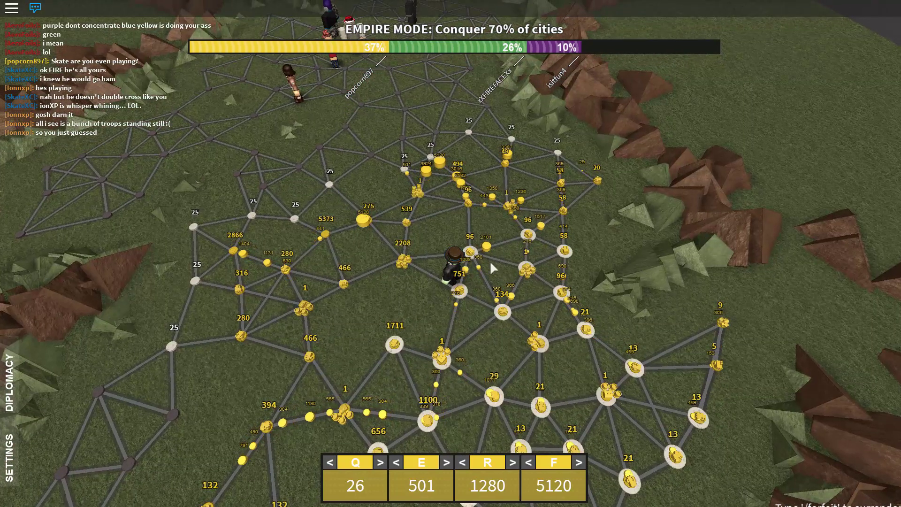
left_click(406, 223)
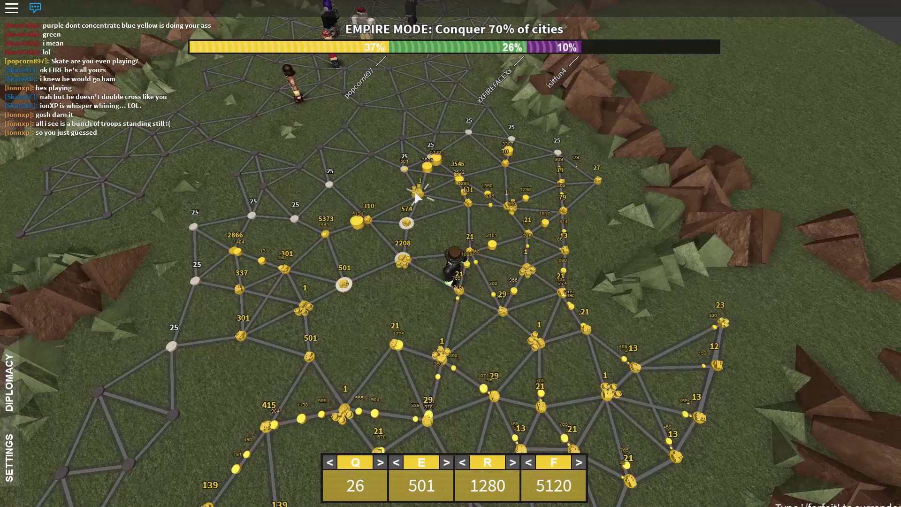
scroll("down", 3)
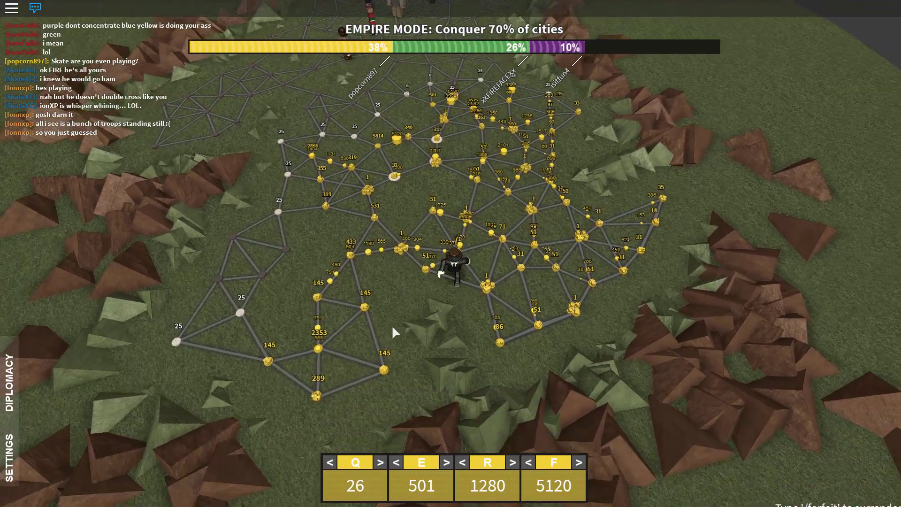
Build a factory on the 4270 city and a powerplant on the 10934 city.
right_click(315, 340)
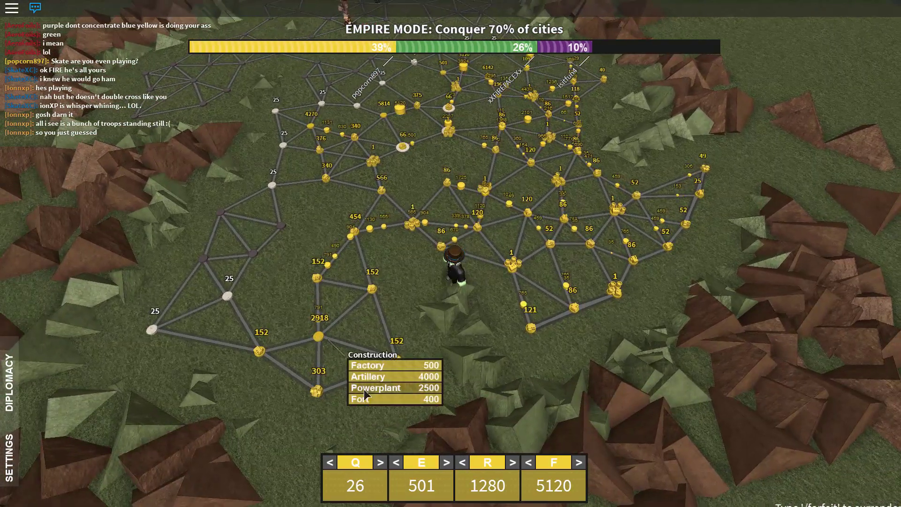
left_click_drag(420, 292, 421, 293)
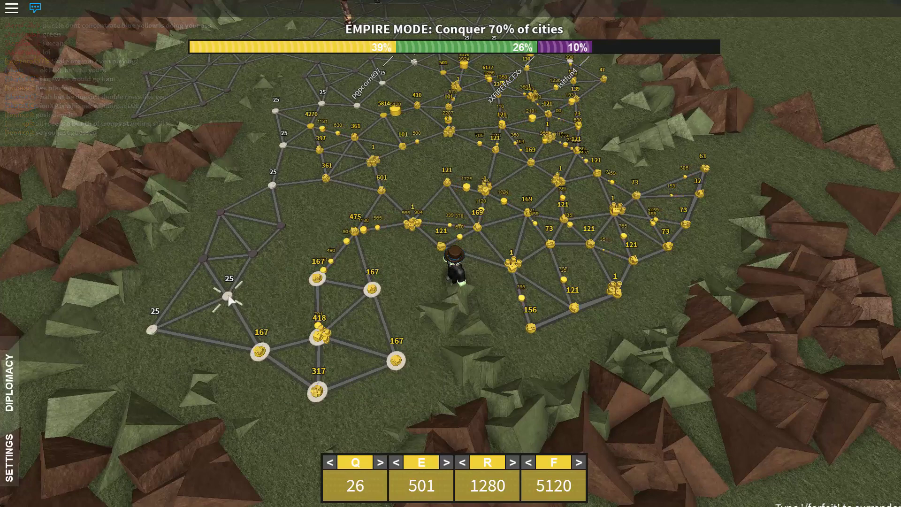
scroll("up", 3)
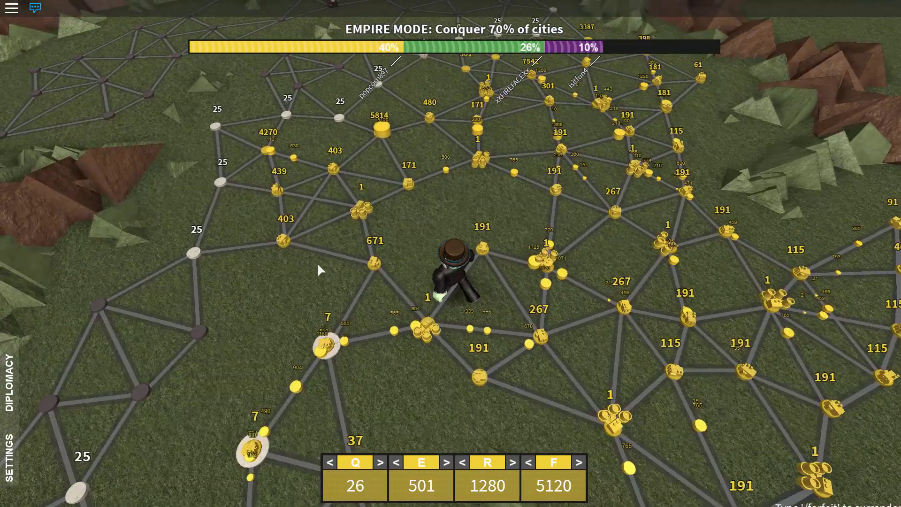
left_click(402, 260)
left_click(357, 249)
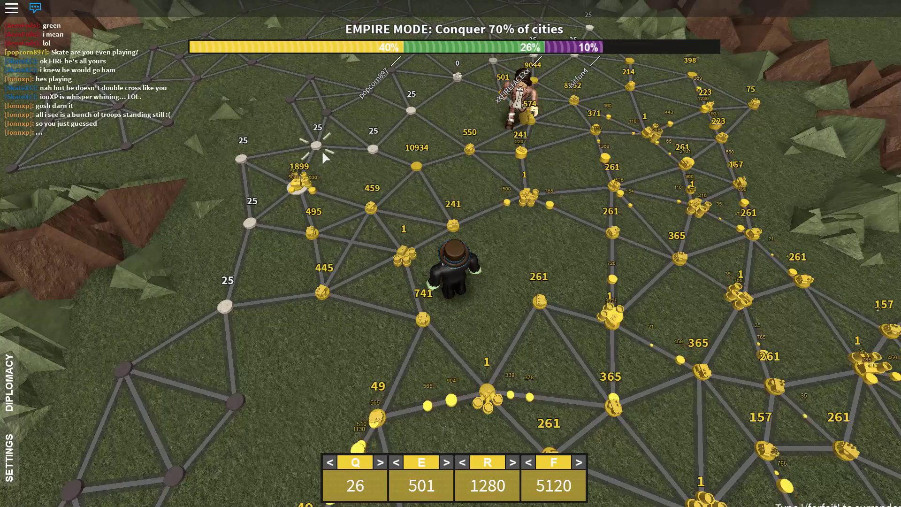
left_click(423, 208)
left_click(445, 237)
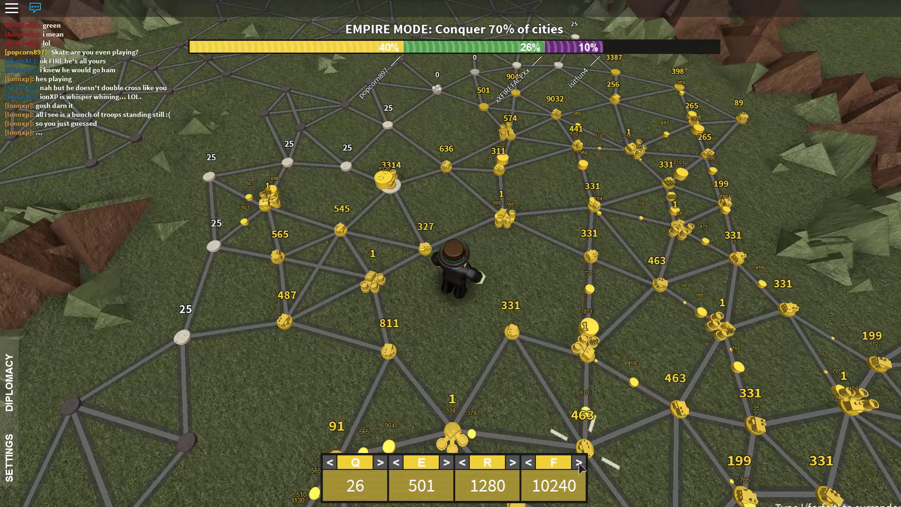
Raise R to 5120, move troops out of the 3314 city, and build at the 501 city.
left_click(514, 462)
scroll("up", 3)
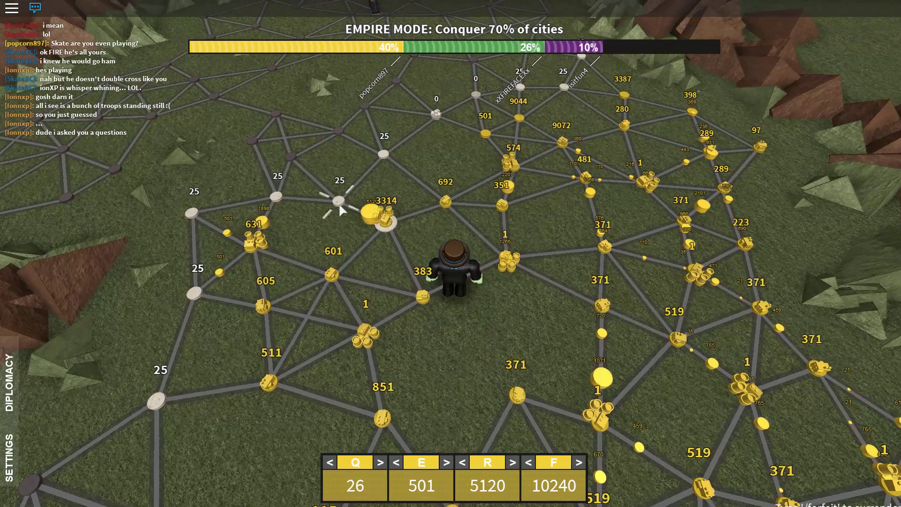
left_click(343, 205)
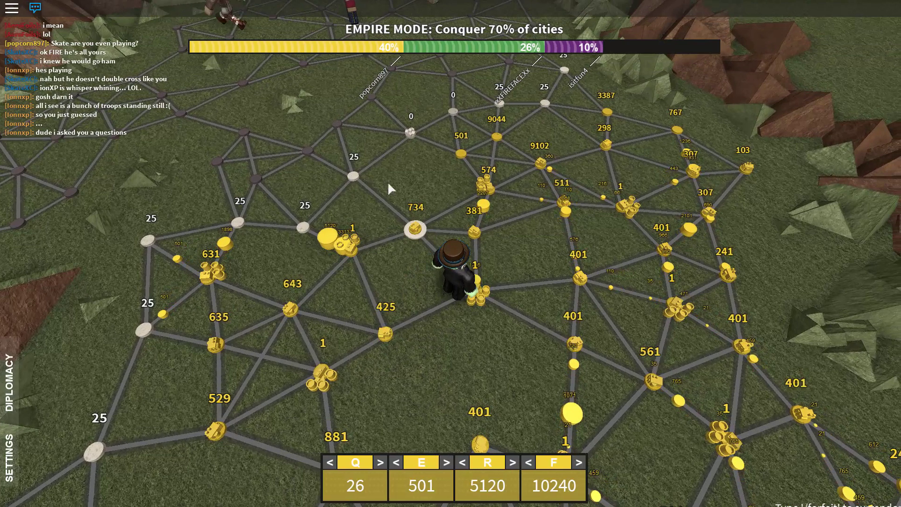
scroll("down", 3)
left_click(432, 224)
left_click(465, 227)
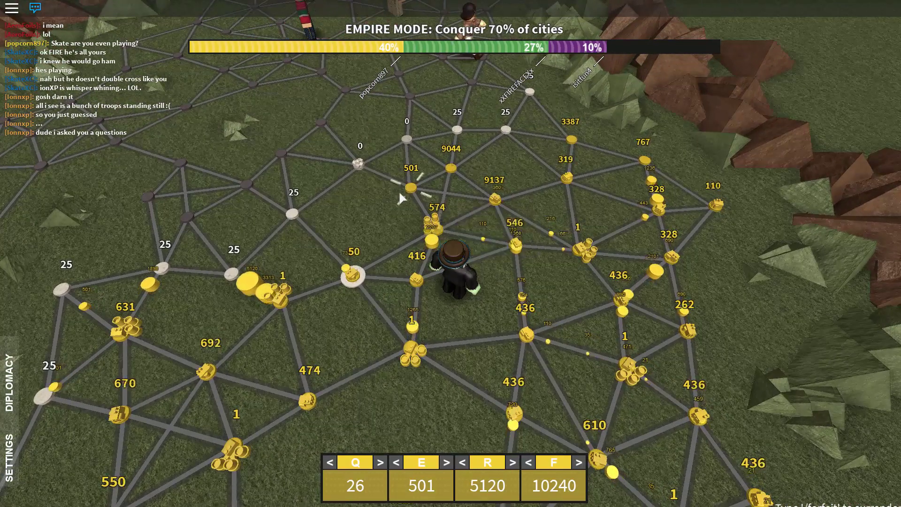
Select the 9597 city and buy a building at the 436 city.
left_click(495, 198)
left_click(448, 250)
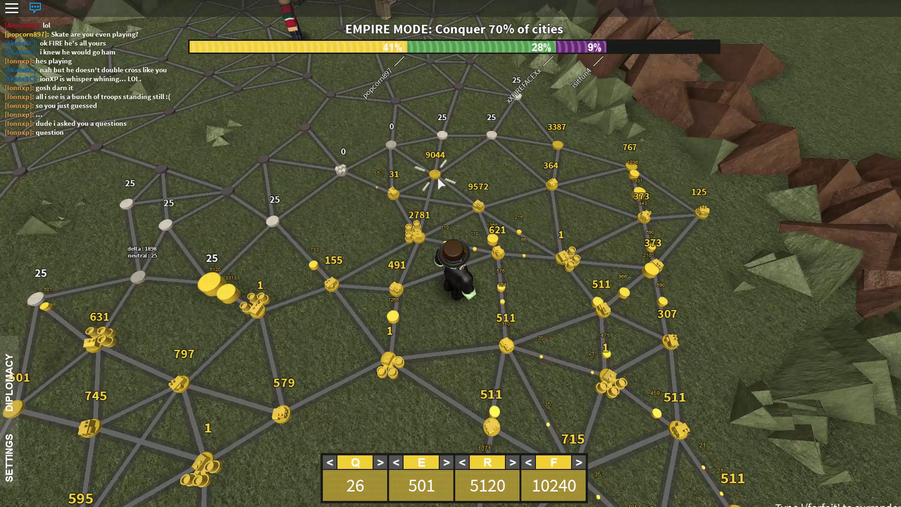
left_click(478, 206)
left_click(474, 224)
left_click(478, 205)
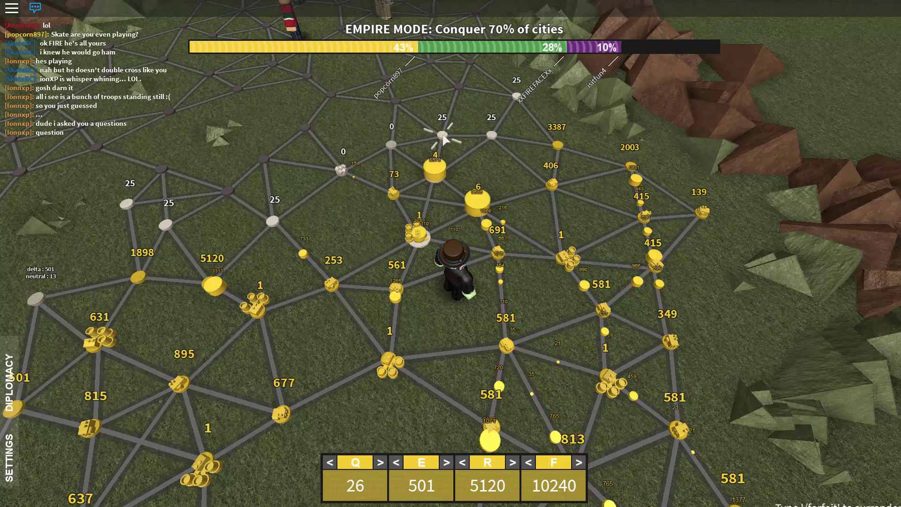
left_click(517, 211)
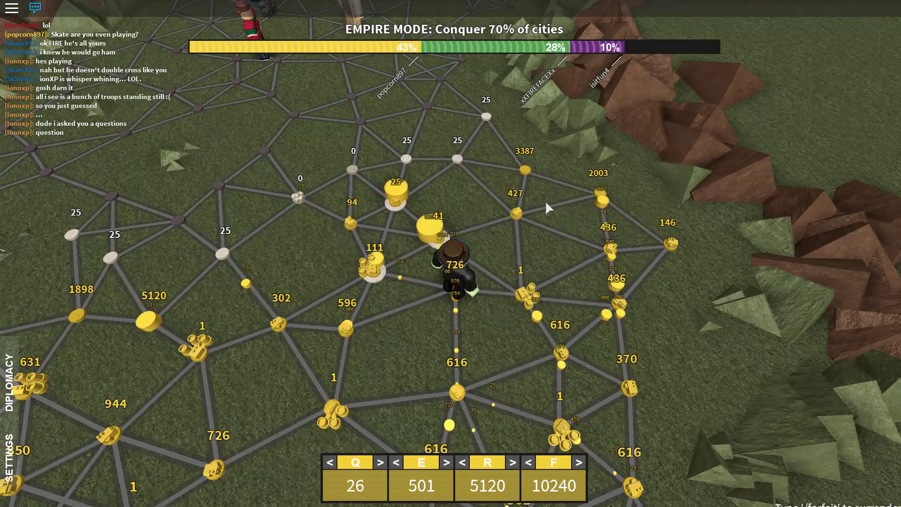
left_click(610, 249)
left_click(669, 222)
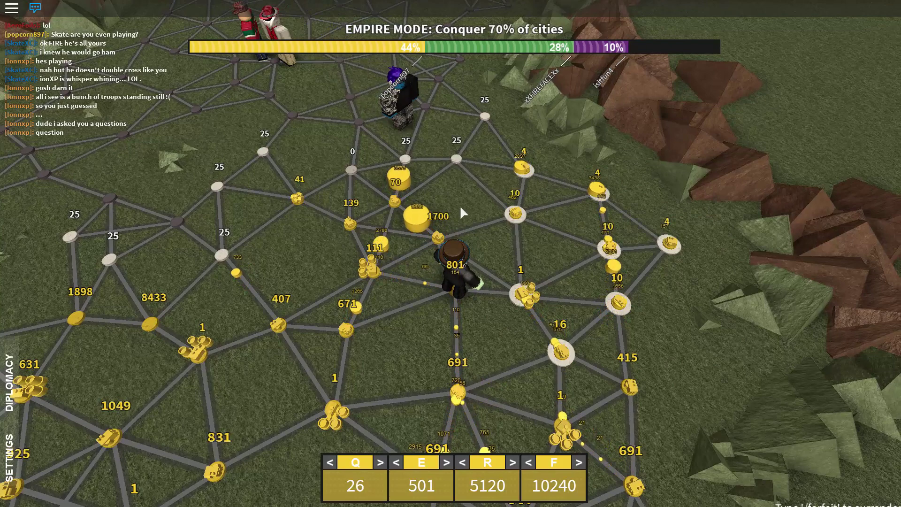
scroll("down", 3)
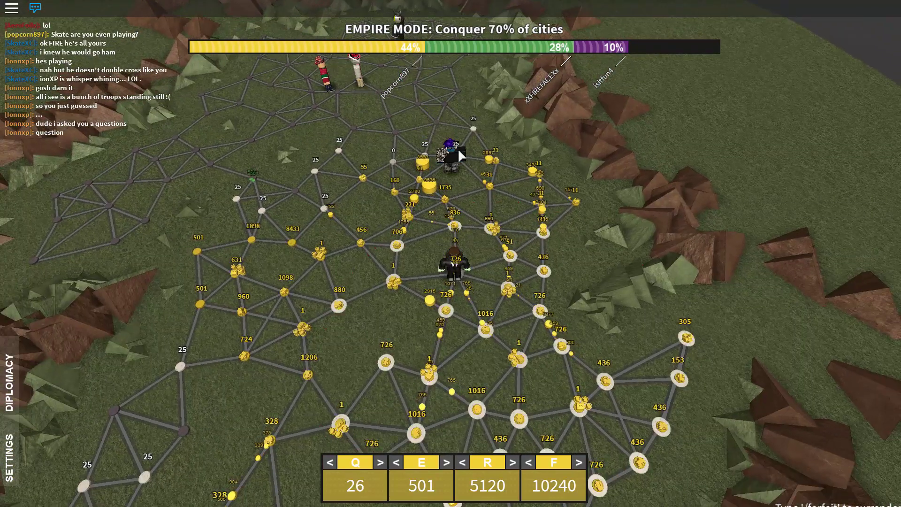
scroll("down", 3)
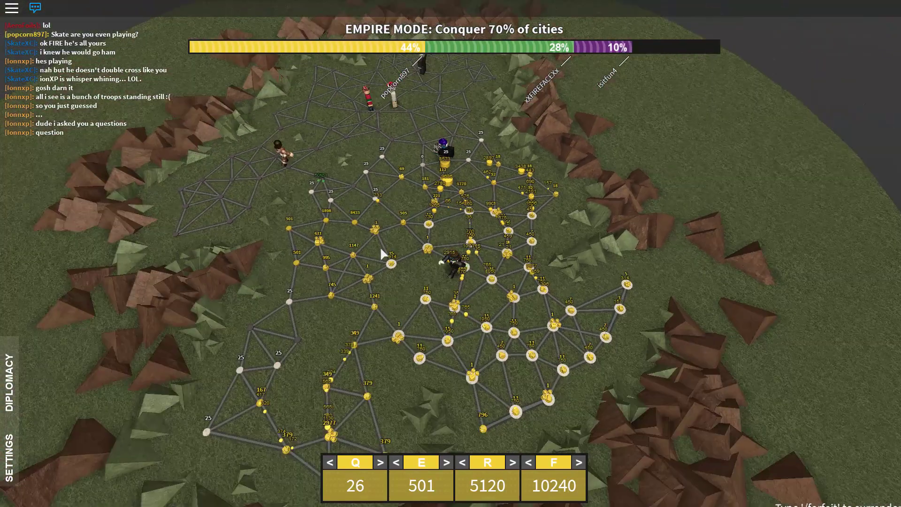
scroll("up", 3)
Send the southern yellow group, including the 584 city, against the neutral 25 city and westward.
left_click(296, 323)
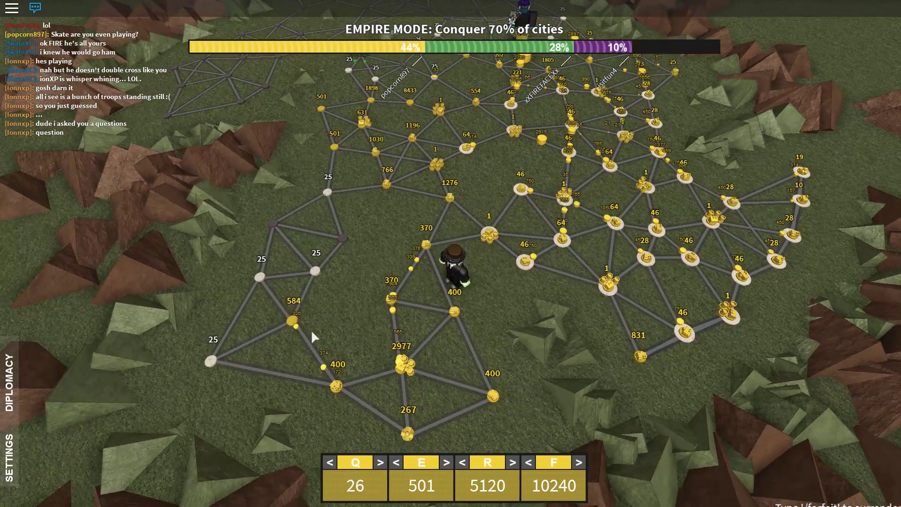
left_click_drag(433, 338, 354, 304)
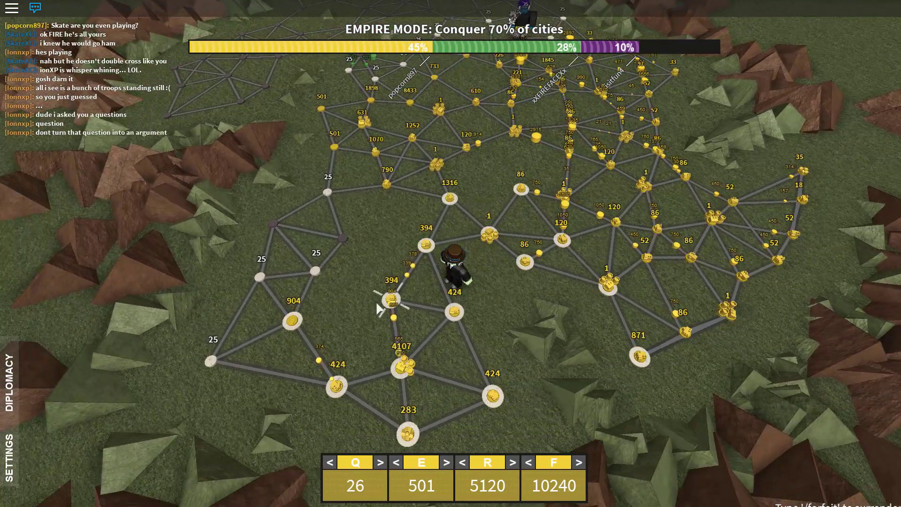
left_click(287, 331)
key("w")
key("w")
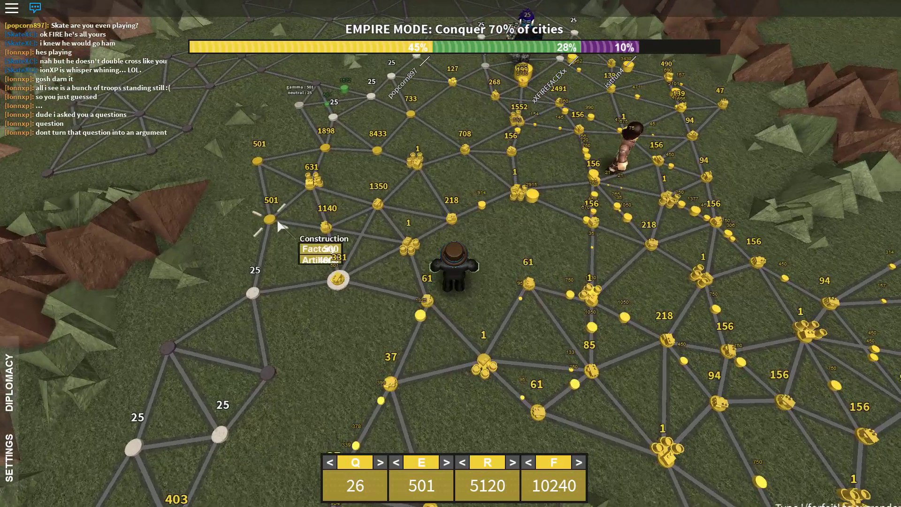
key("w")
left_click(246, 189)
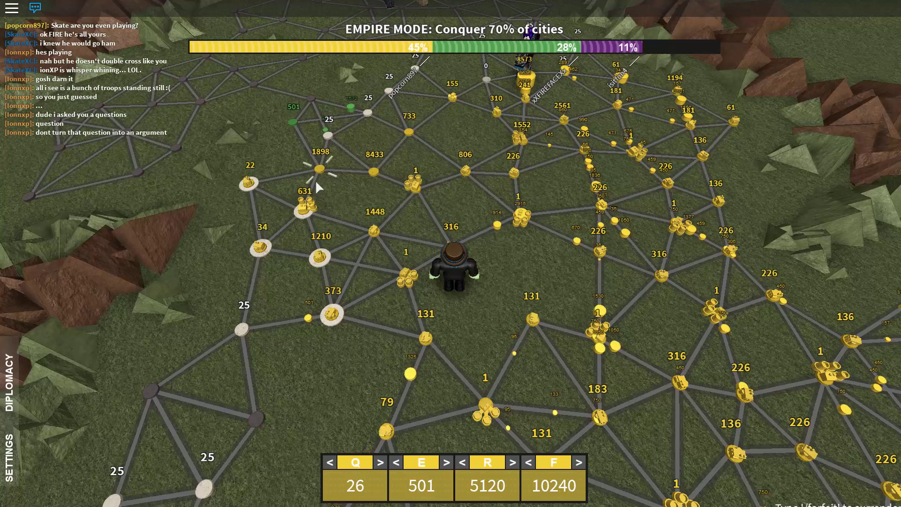
scroll("up", 3)
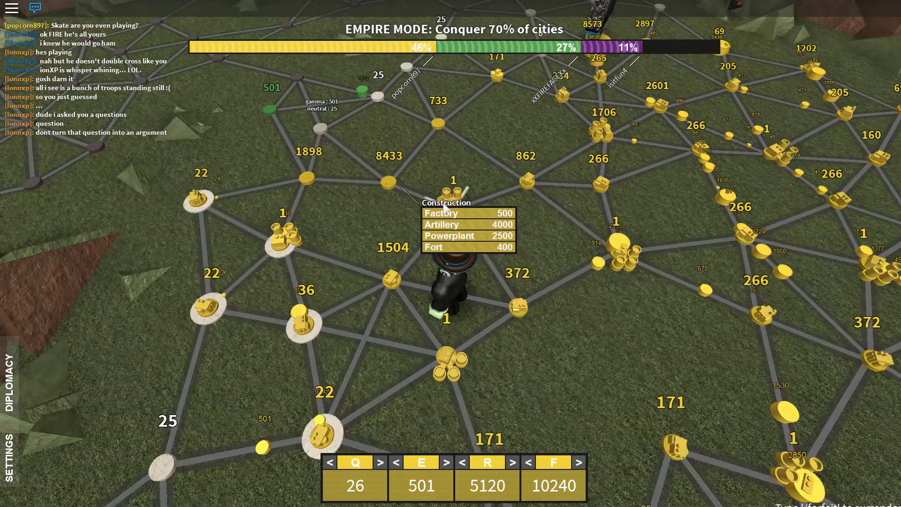
scroll("up", 3)
Select the 1898 city and many other yellow cities, then target the neutral city showing 0.
left_click(385, 185)
right_click(377, 204)
left_click(349, 237)
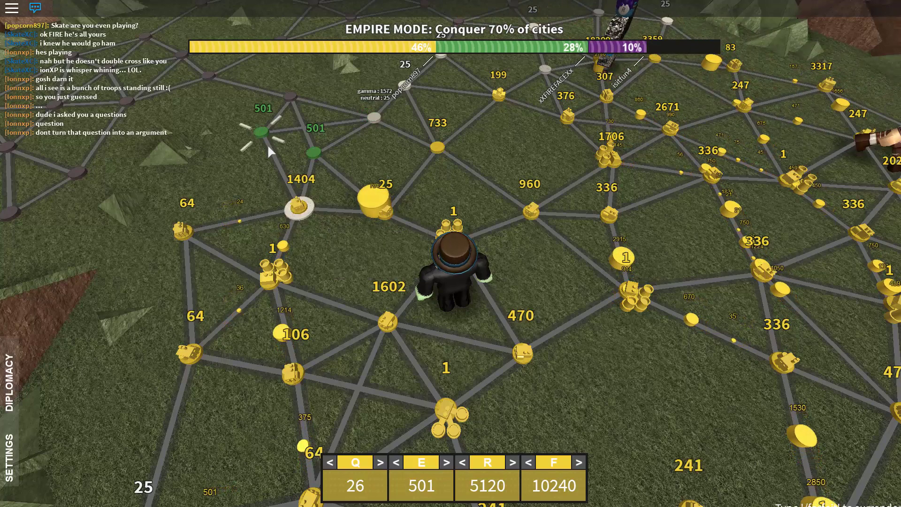
left_click(270, 142)
left_click_drag(406, 160, 477, 262)
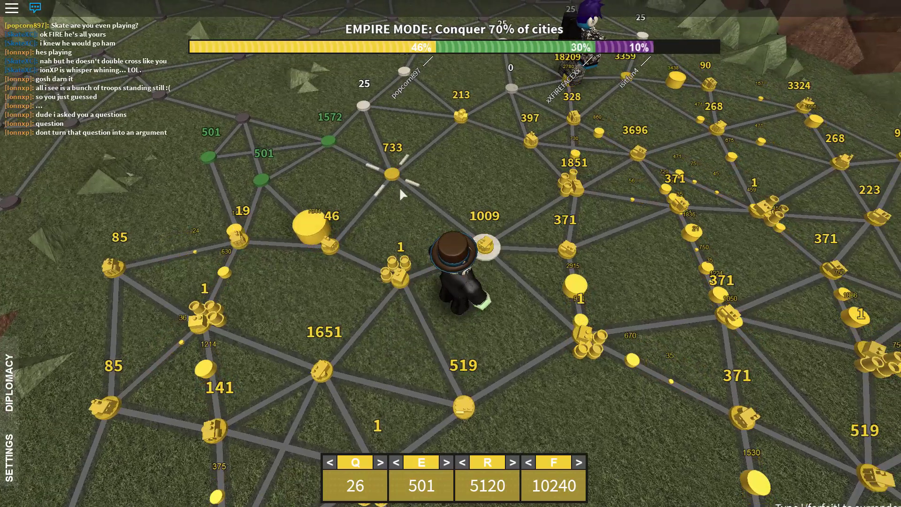
scroll("down", 3)
double_click(435, 282)
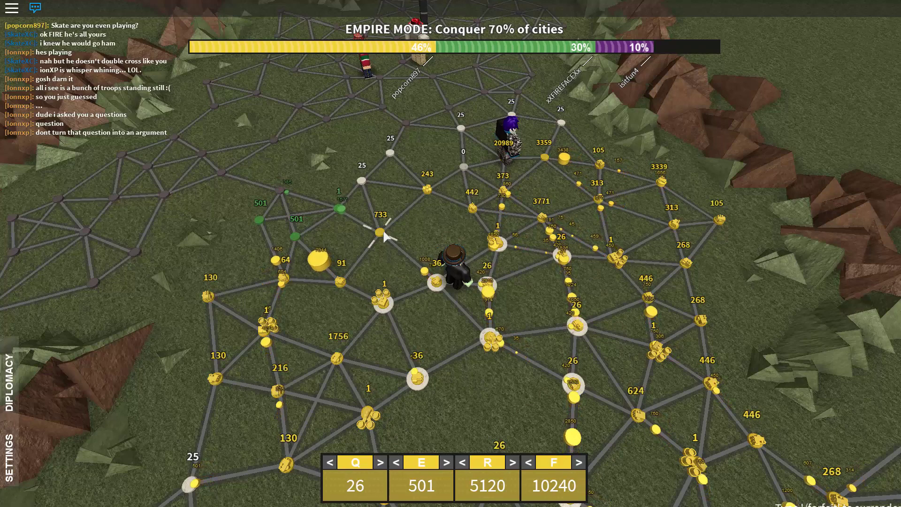
left_click_drag(425, 293, 390, 181)
left_click(349, 172)
Send troop waves from the large 8249 city, and from the 7944 city to the city below.
right_click(431, 239)
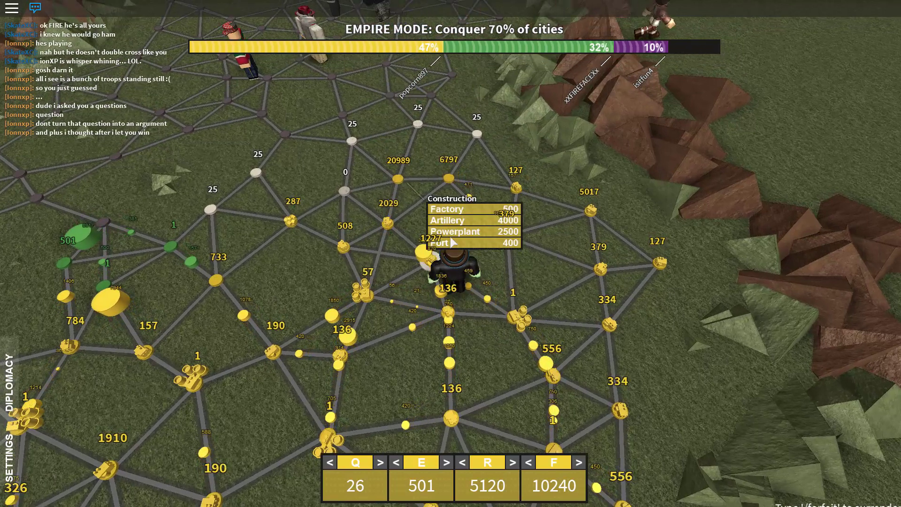
left_click(450, 242)
right_click(505, 215)
left_click(493, 212)
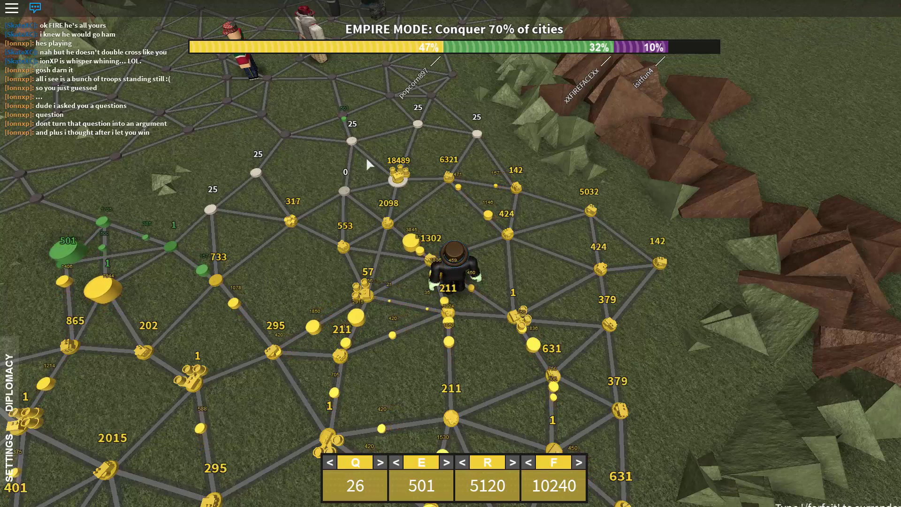
left_click(395, 172)
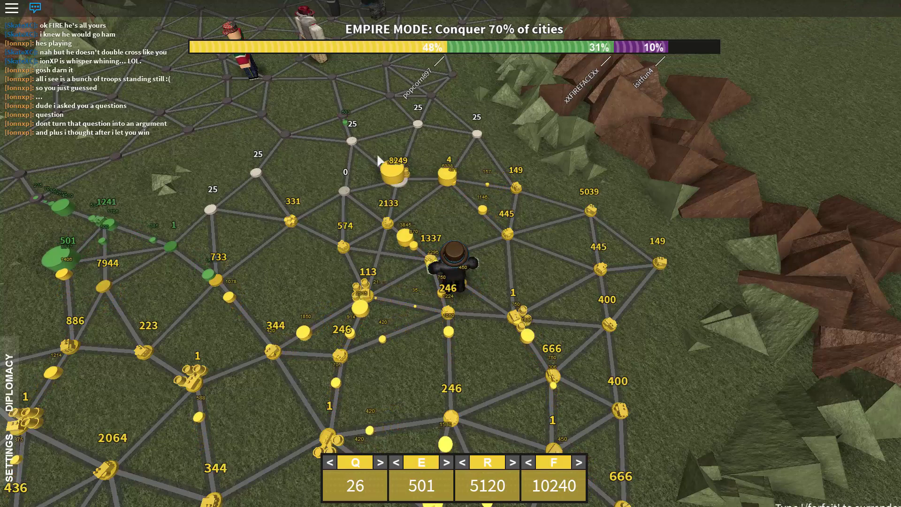
left_click(449, 177)
left_click(388, 222)
scroll("down", 3)
scroll("down", 3)
scroll("up", 3)
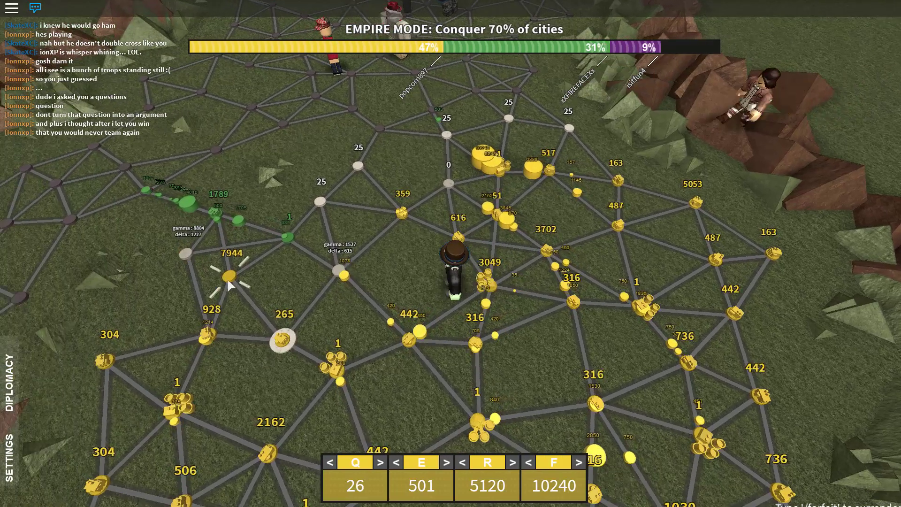
left_click(230, 276)
left_click(211, 337)
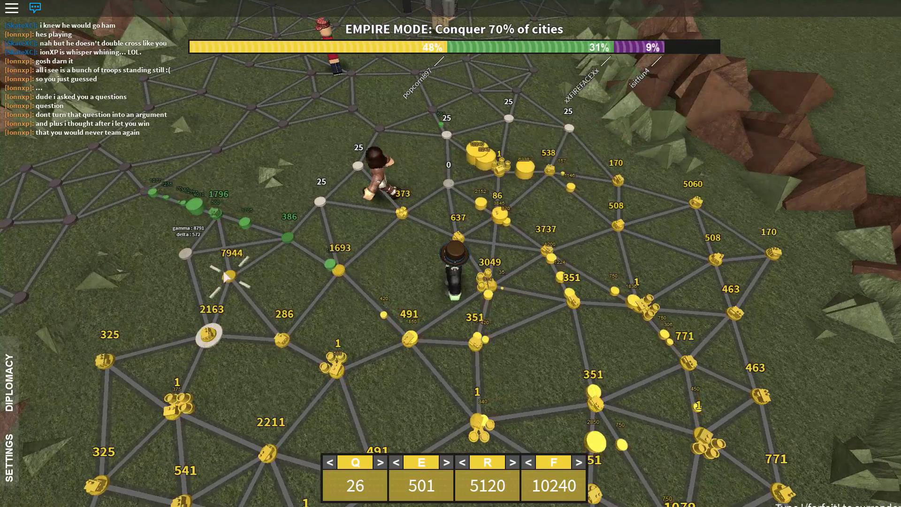
scroll("down", 3)
scroll("down", 3)
scroll("up", 3)
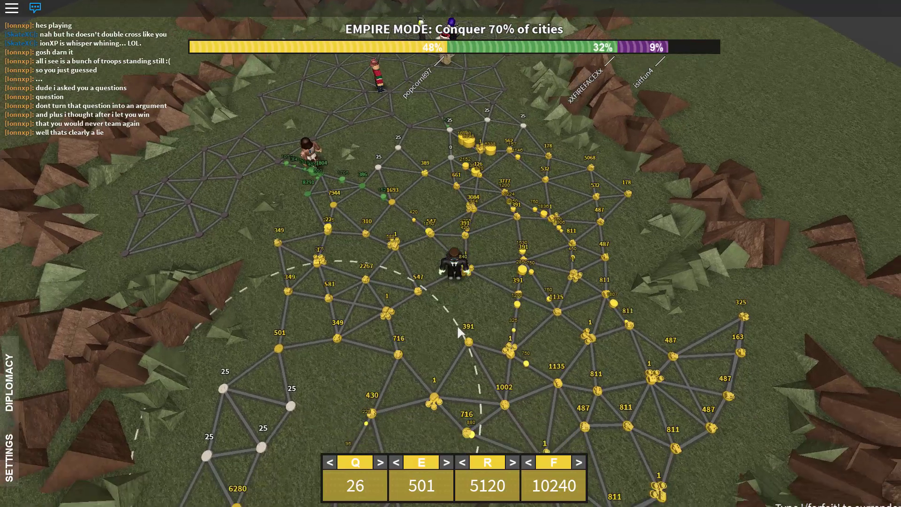
scroll("up", 3)
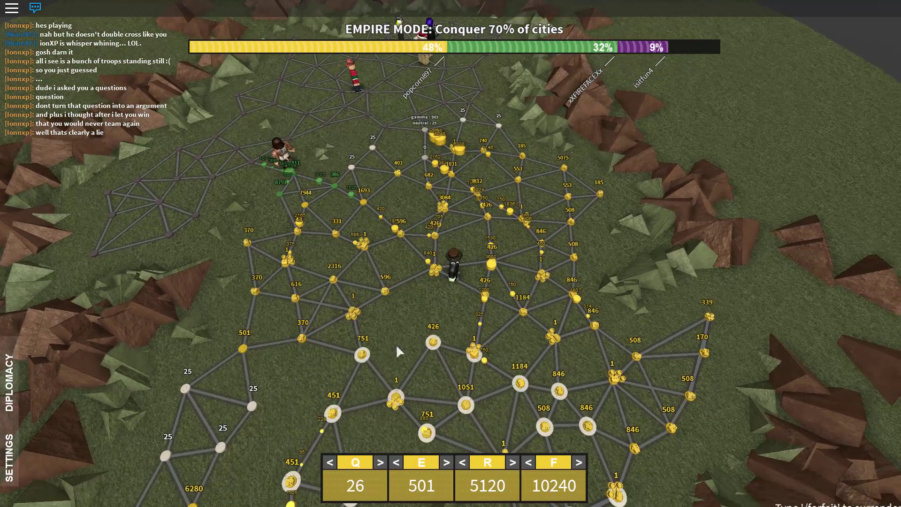
scroll("up", 3)
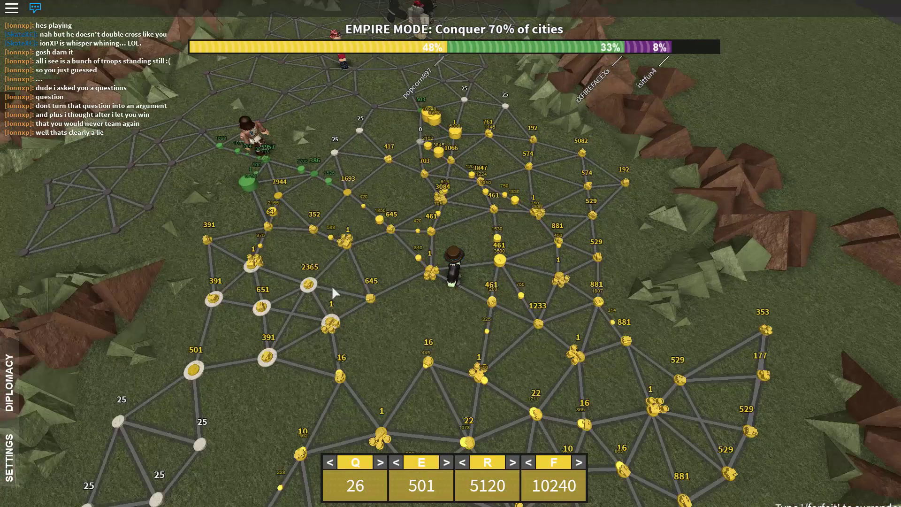
scroll("up", 3)
scroll("up", 3)
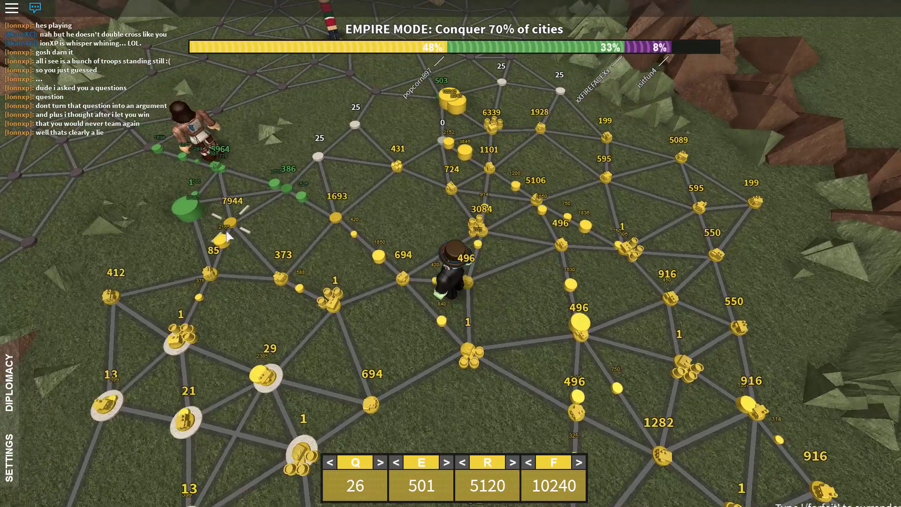
Attack from the 18488 city toward the 6339 city and capture a nearby city.
left_click(233, 226)
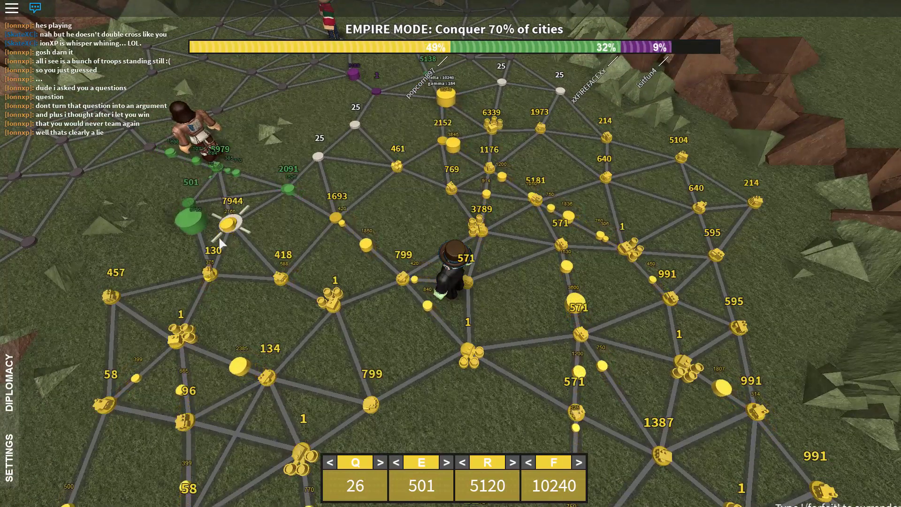
left_click(210, 273)
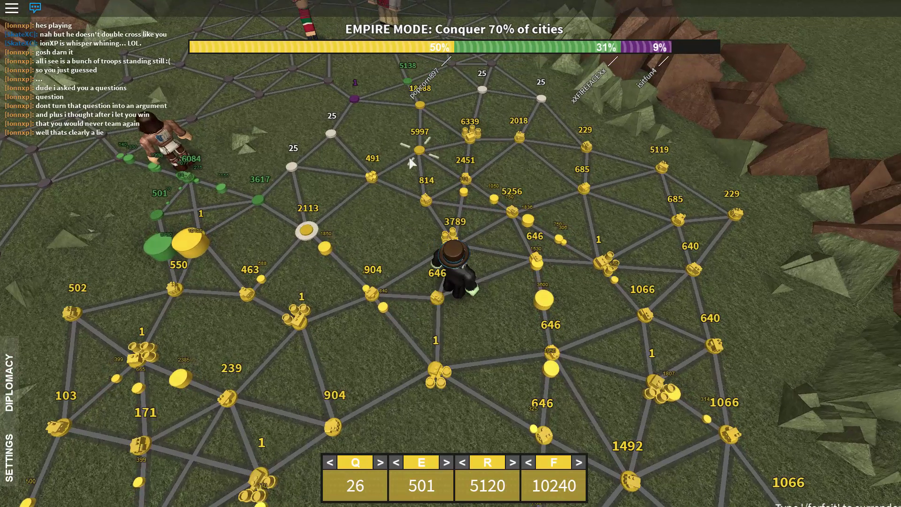
left_click(394, 148)
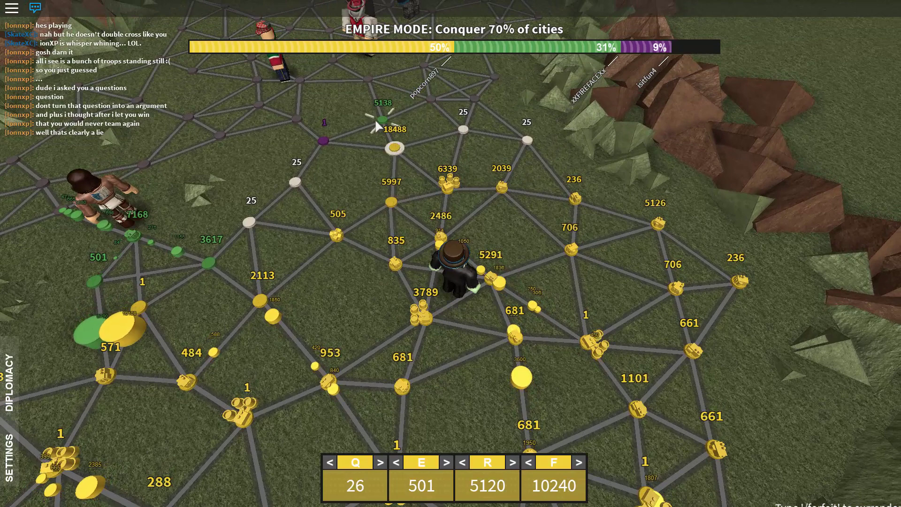
left_click(377, 121)
left_click(448, 179)
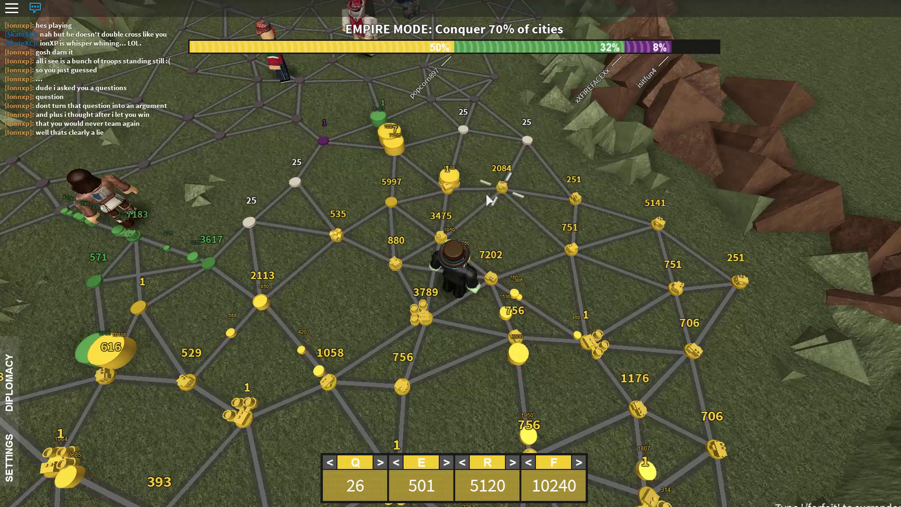
left_click(391, 203)
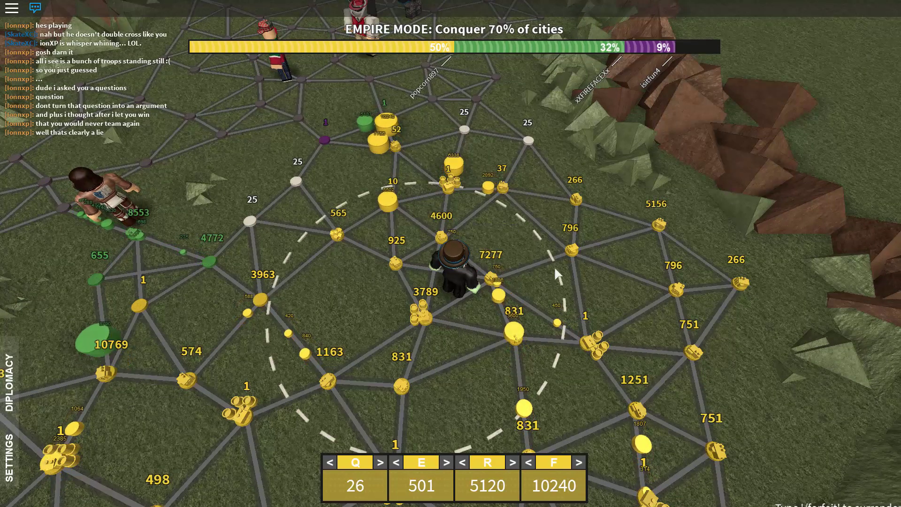
scroll("down", 3)
Select the 3963 and green-border cities, then put a building on the 7936 city.
left_click(313, 245)
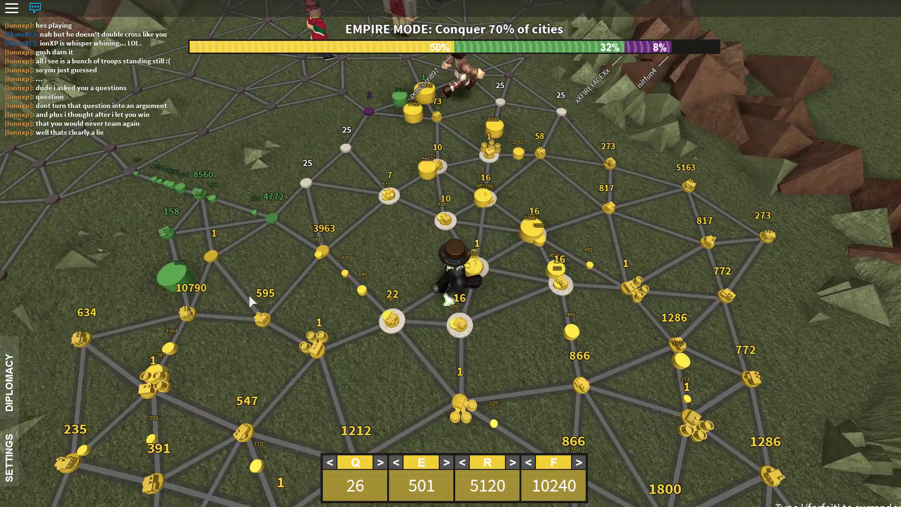
scroll("down", 3)
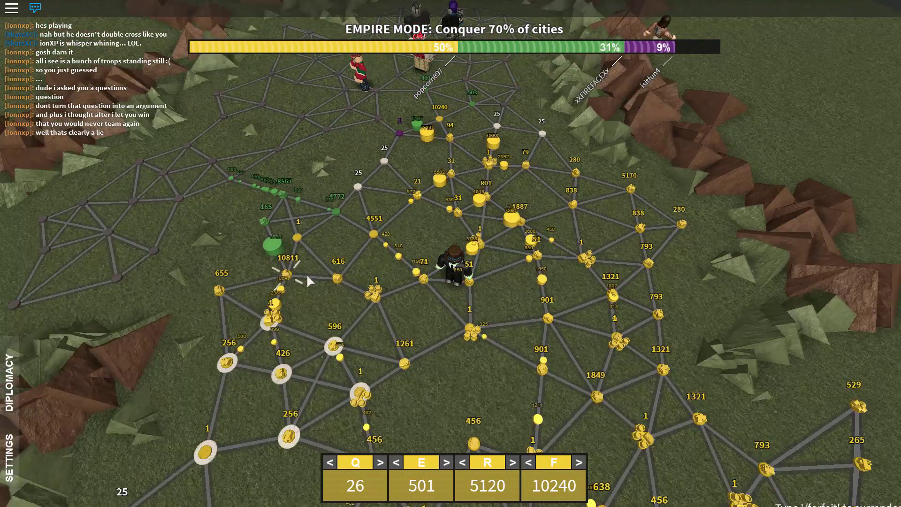
scroll("down", 3)
scroll("up", 3)
left_click(493, 324)
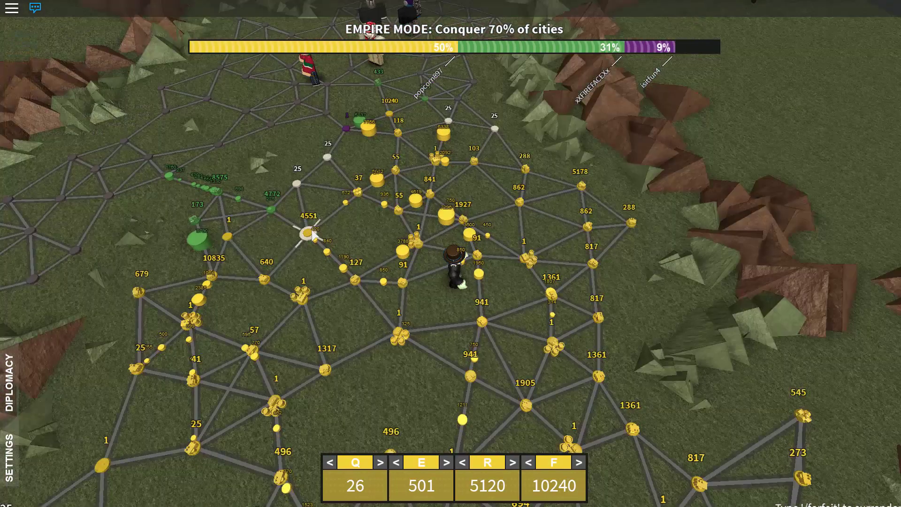
scroll("down", 3)
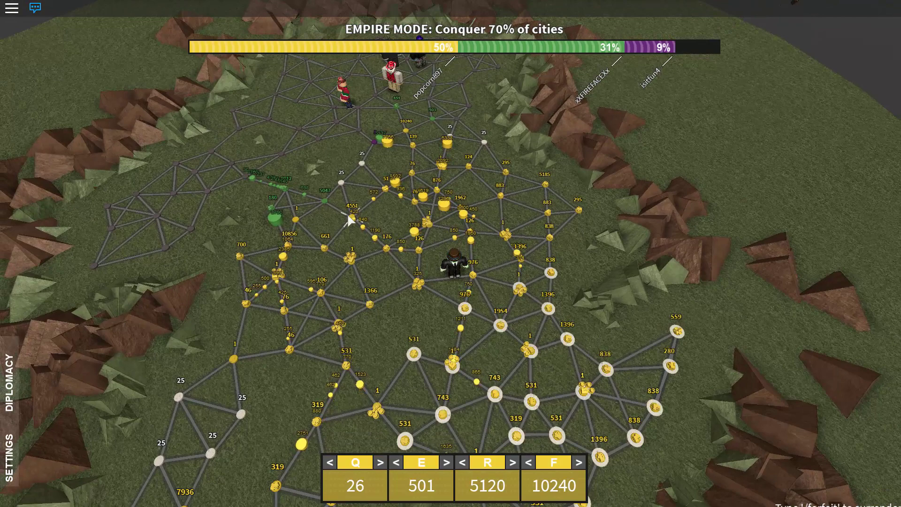
scroll("down", 3)
scroll("down", 3)
left_click(272, 419)
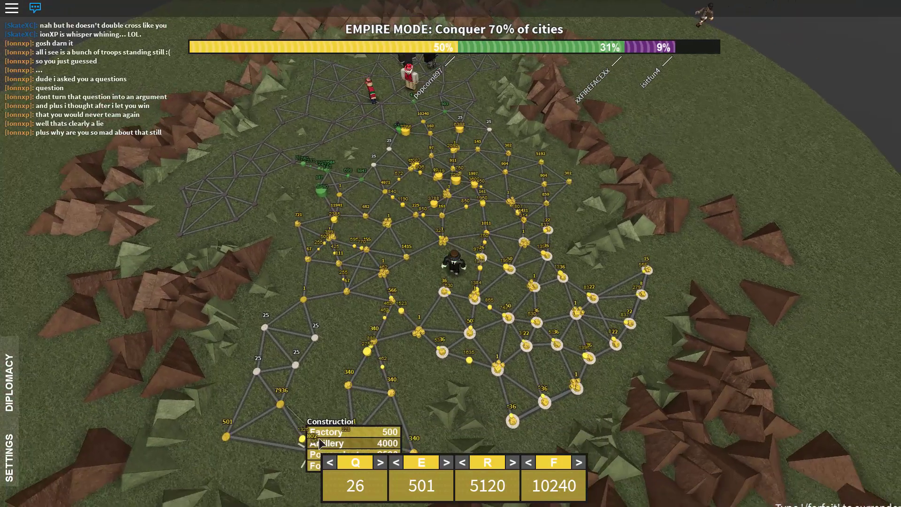
left_click(257, 418)
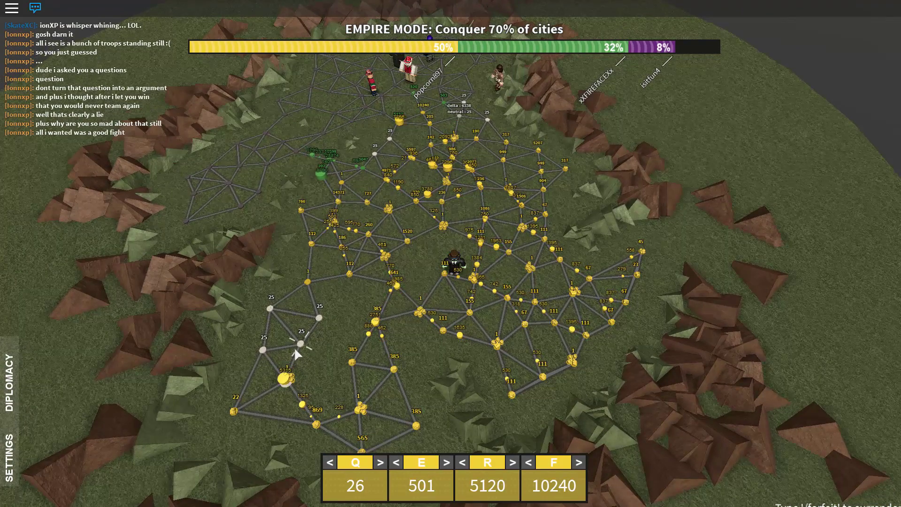
scroll("up", 3)
scroll("up", 3)
scroll("up", 3)
scroll("up", 3)
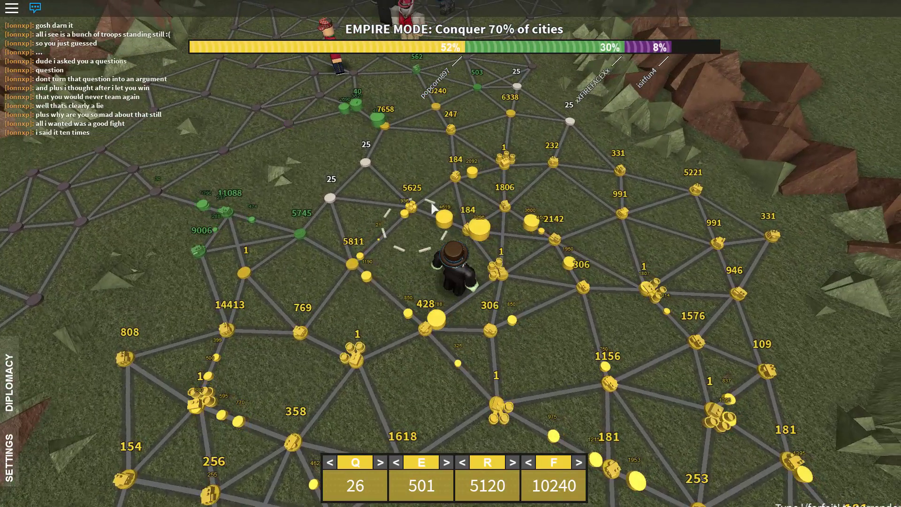
scroll("up", 3)
scroll("up", 3)
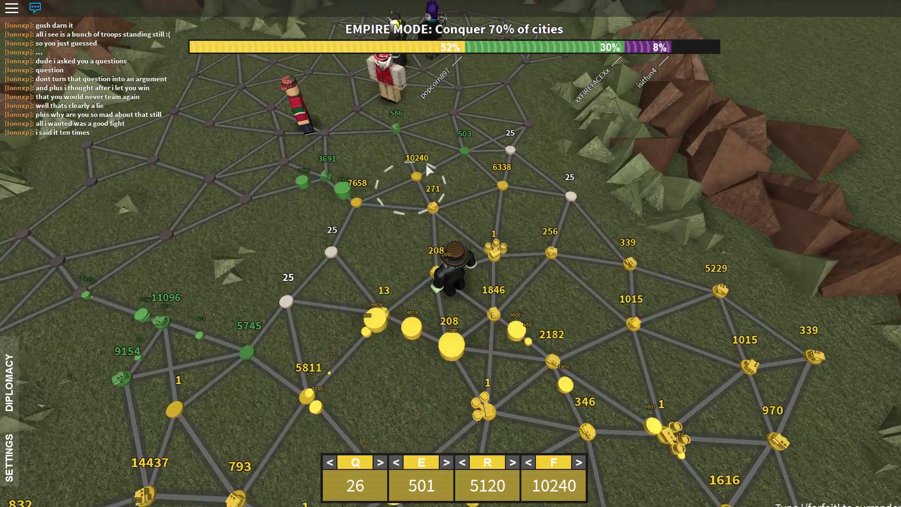
Select the 6338 city and an eastern yellow group, and send their troops onward.
left_click(503, 184)
left_click(548, 219)
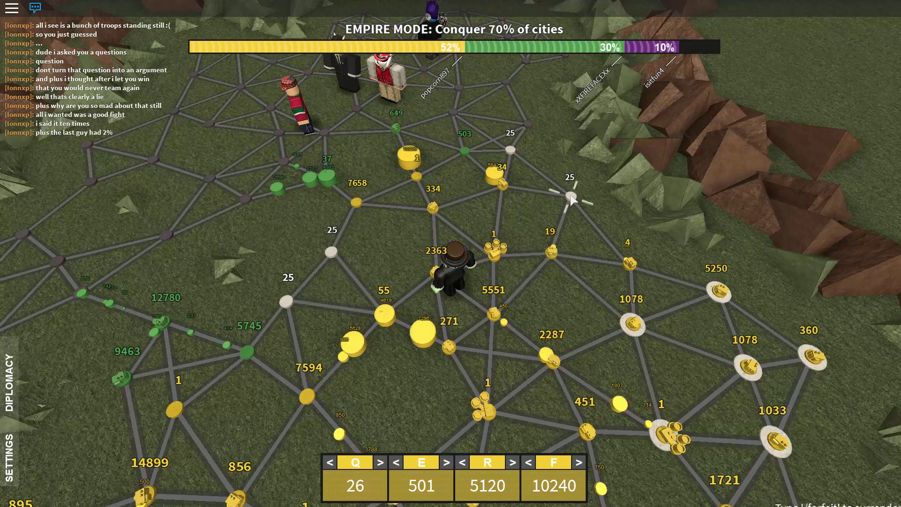
scroll("down", 3)
left_click_drag(526, 275, 526, 276)
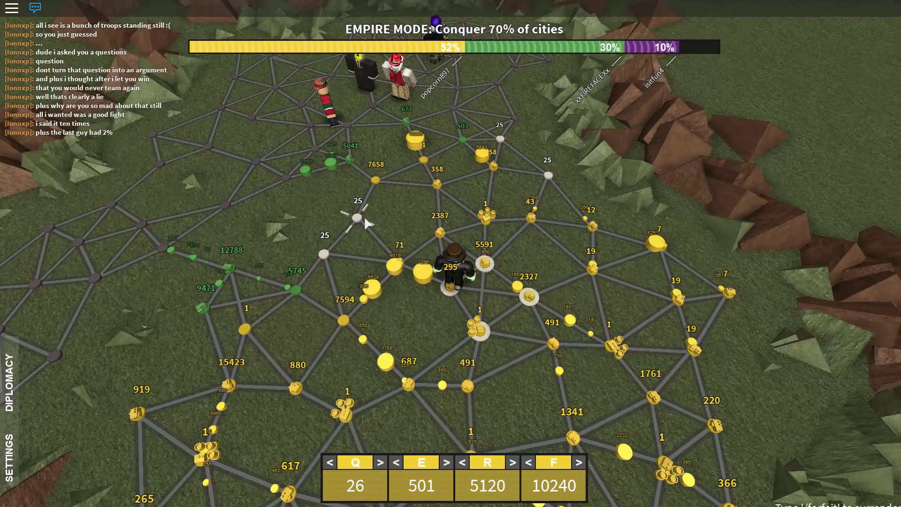
scroll("down", 3)
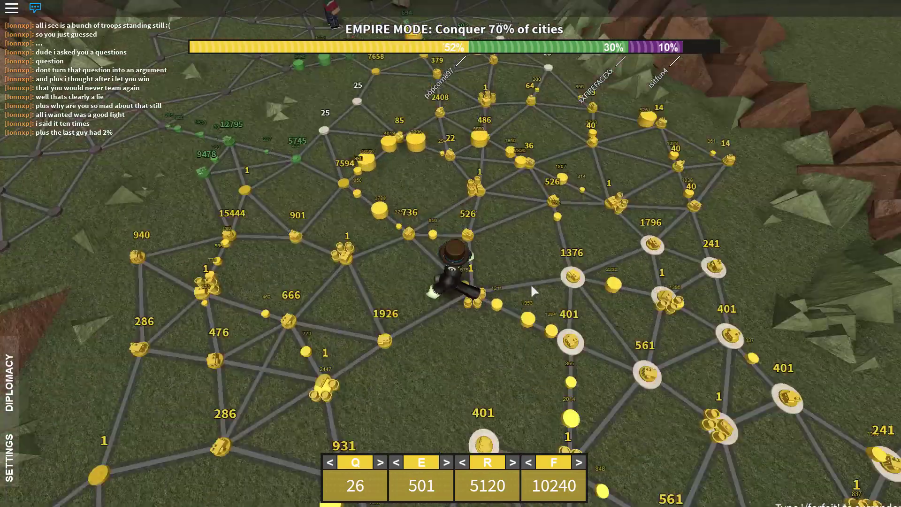
left_click_drag(356, 194, 330, 239)
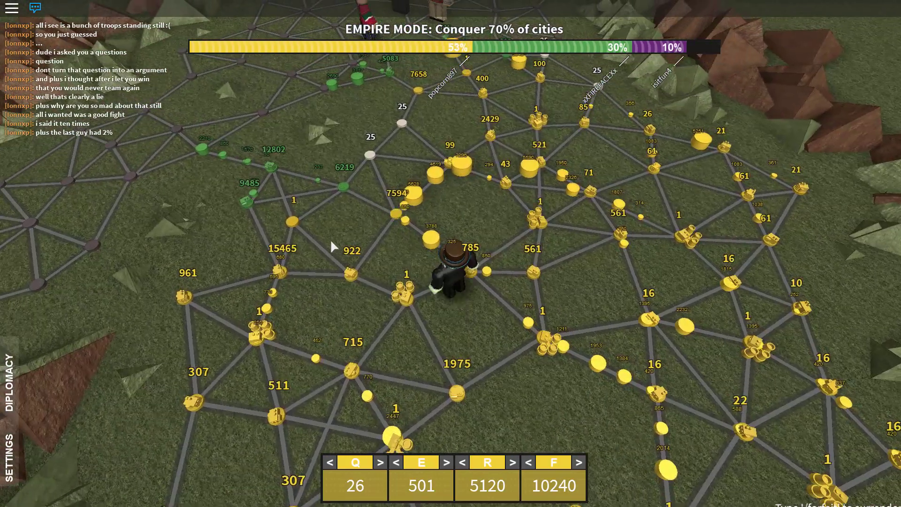
scroll("down", 3)
scroll("up", 3)
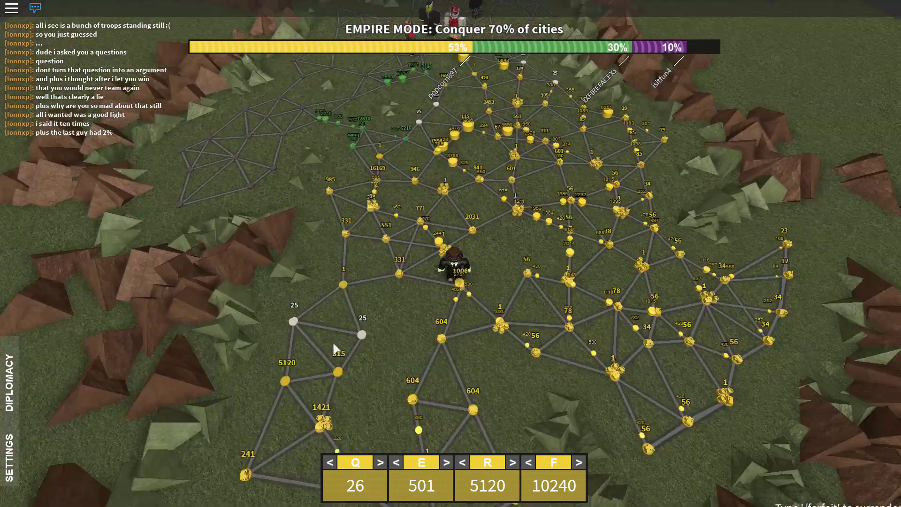
Target the city holding 1421 troops and send selected troops to two more cities.
left_click_drag(323, 345, 317, 380)
left_click(341, 417)
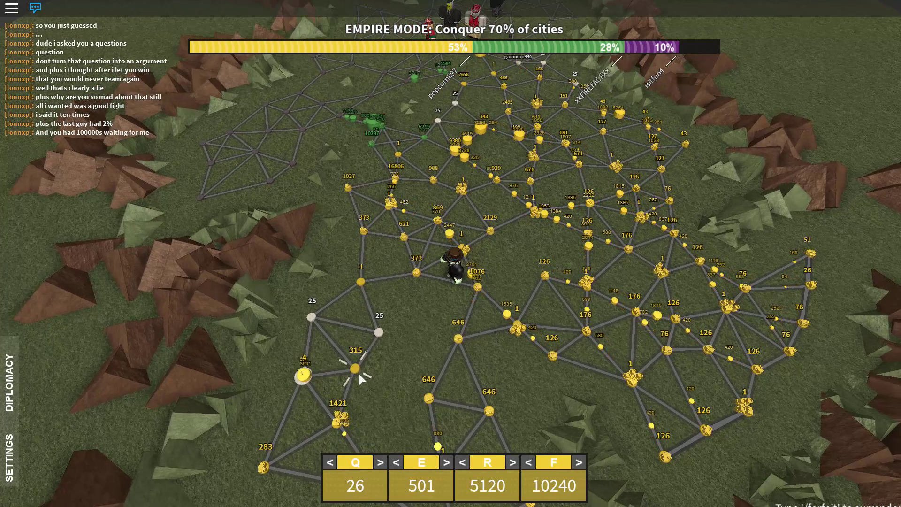
scroll("down", 3)
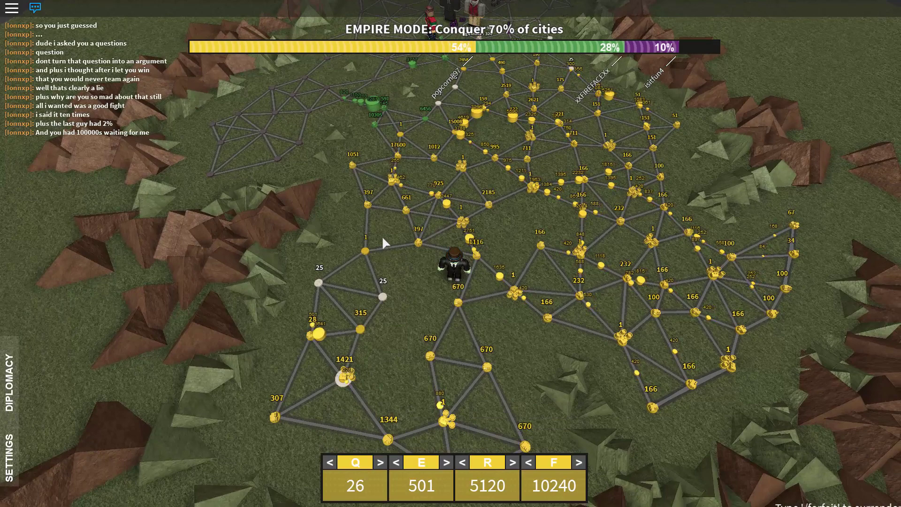
left_click(365, 251)
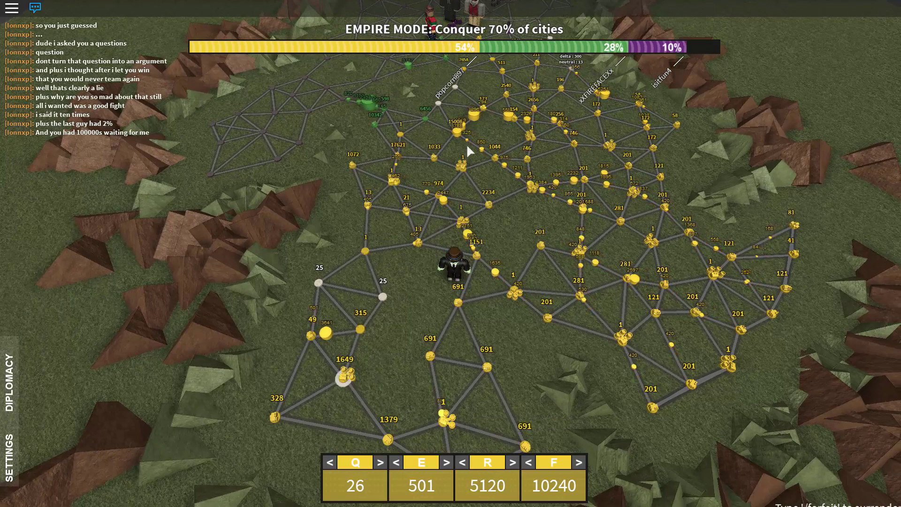
scroll("up", 3)
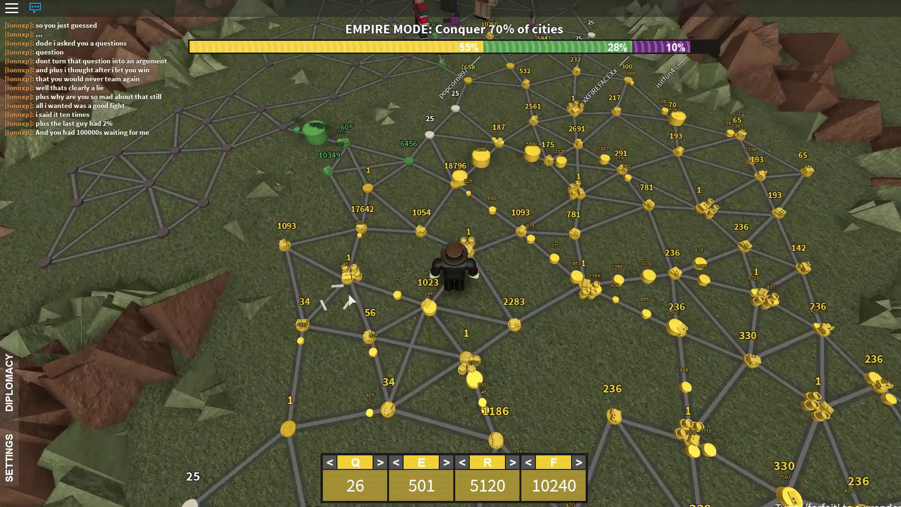
left_click(407, 260)
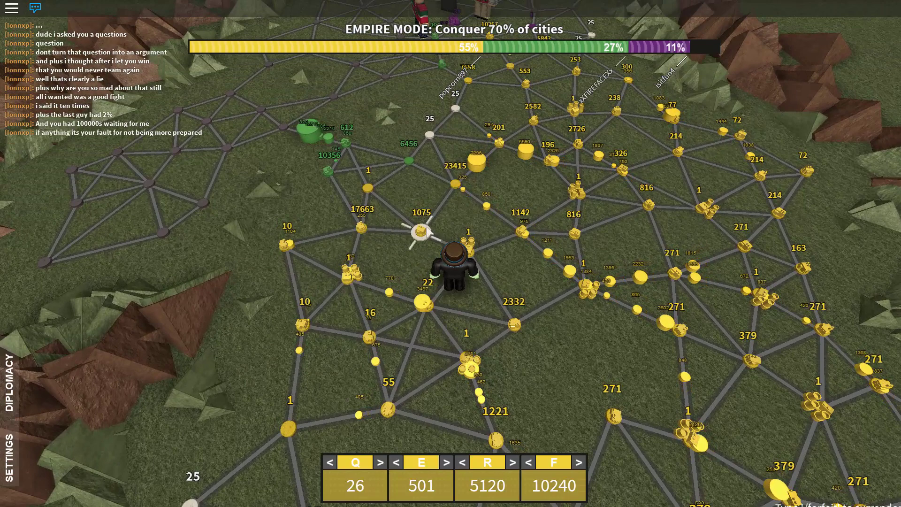
Double the F amount to 20480 and launch the 32975 city's huge army.
key("w")
key("w")
key("w")
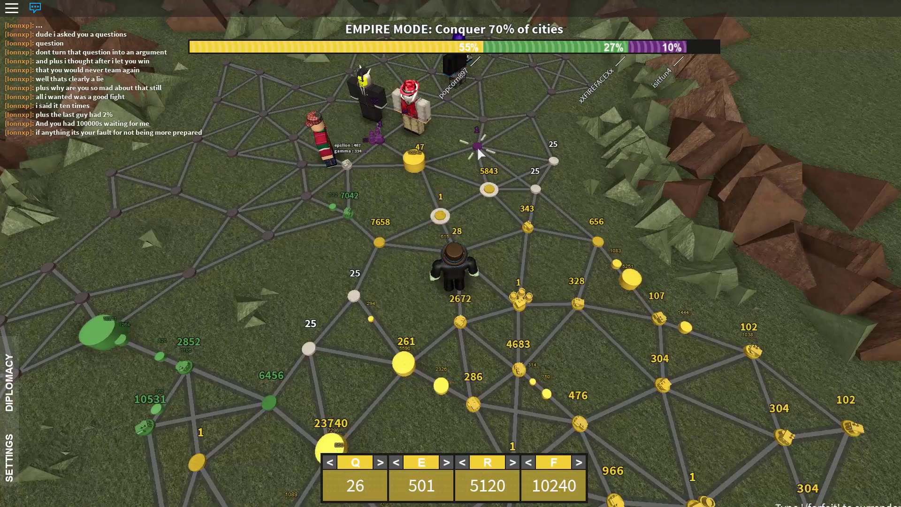
key("s")
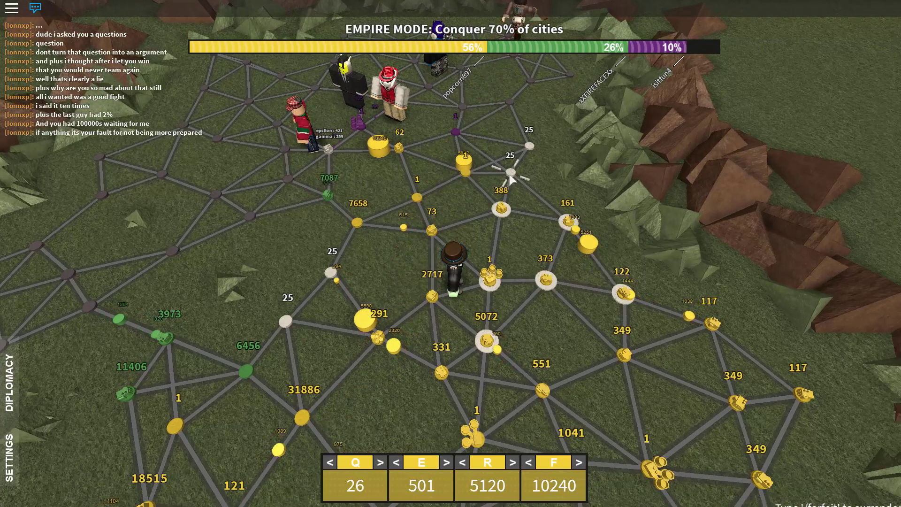
key("w")
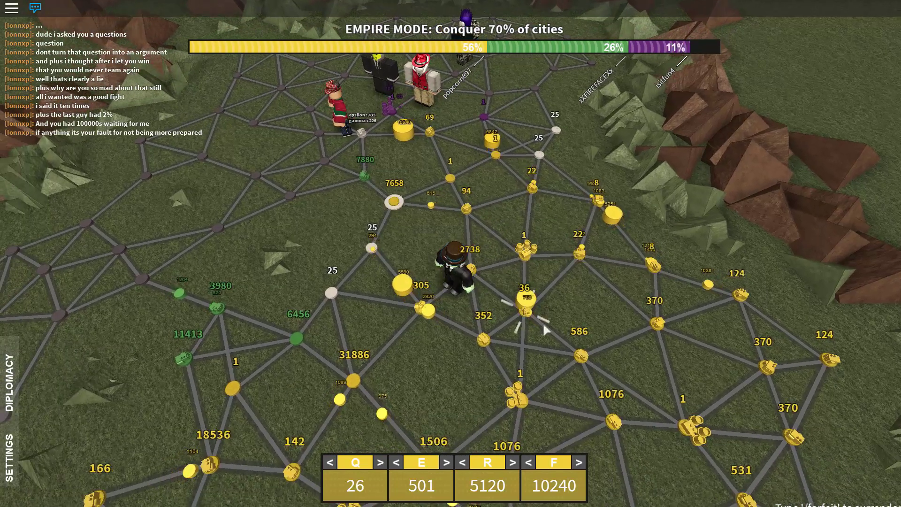
scroll("down", 3)
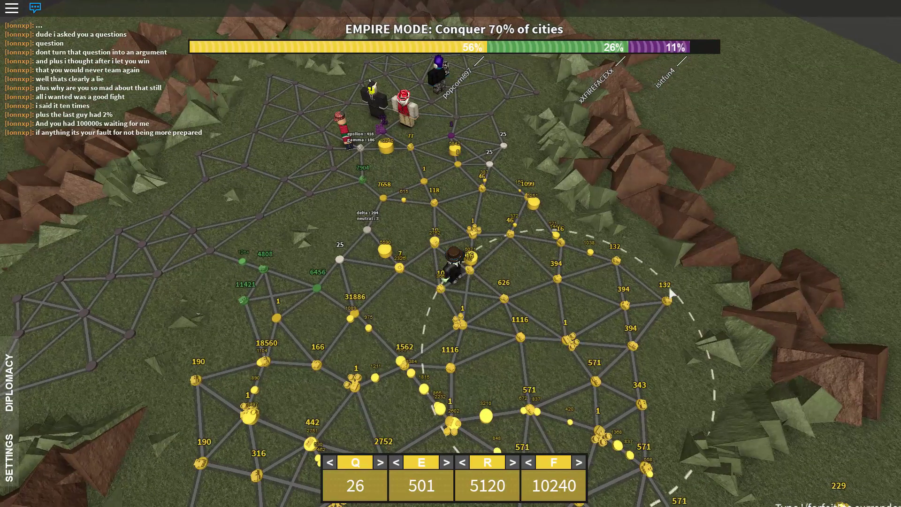
scroll("up", 3)
scroll("down", 3)
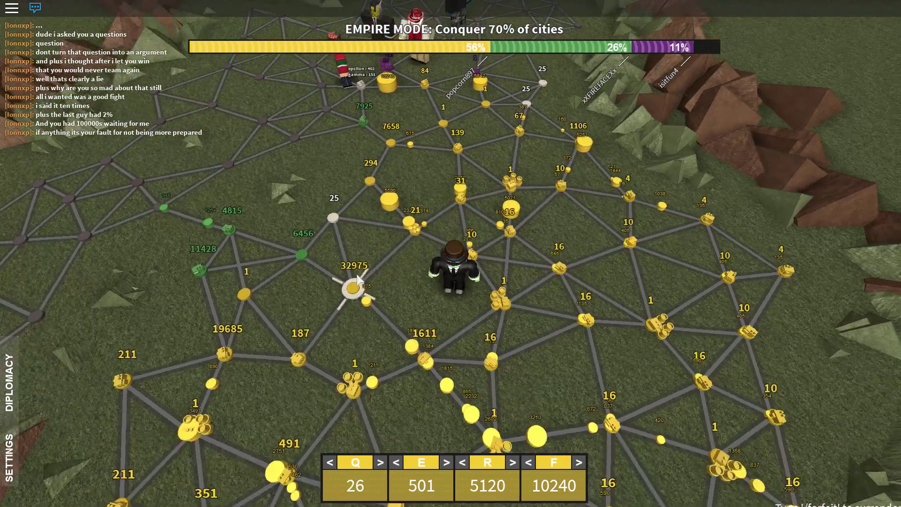
left_click(579, 462)
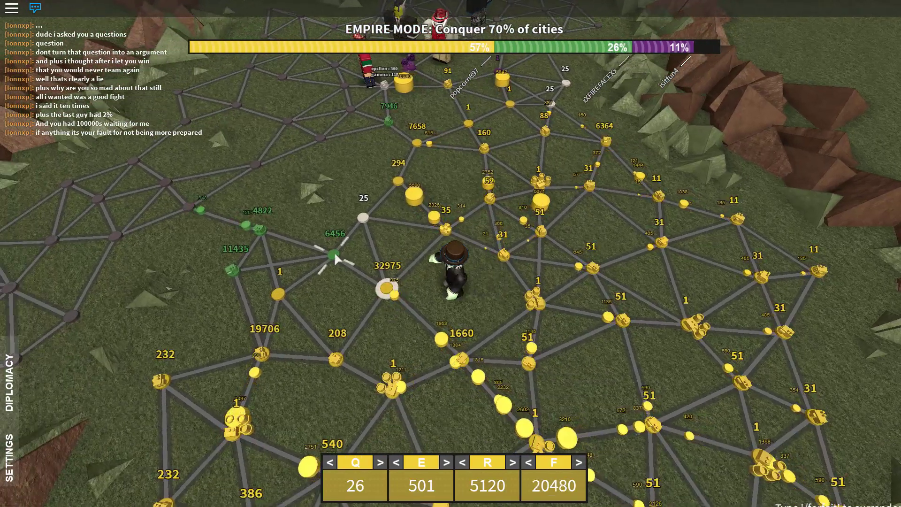
left_click(386, 288)
Send the 19,700- and 277-troop cities against the 6,100-troop green city.
left_click(262, 354)
scroll("down", 3)
left_click(239, 405)
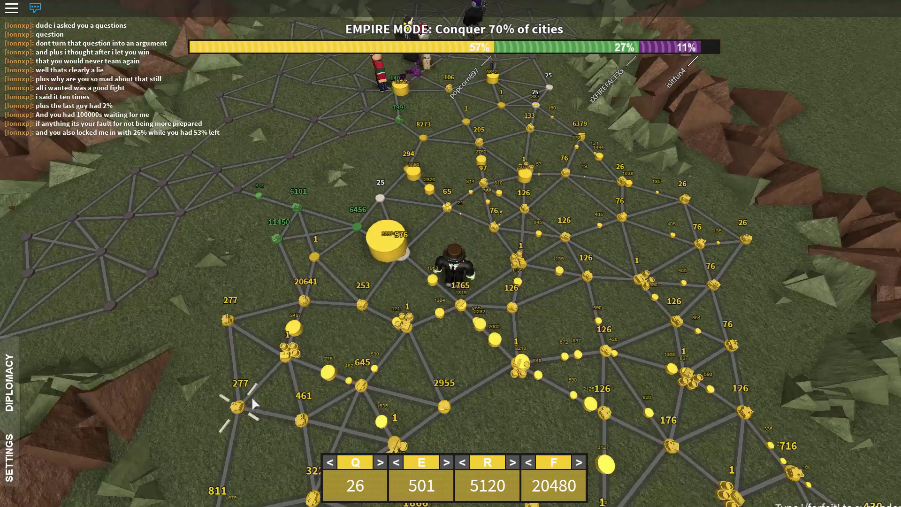
scroll("up", 3)
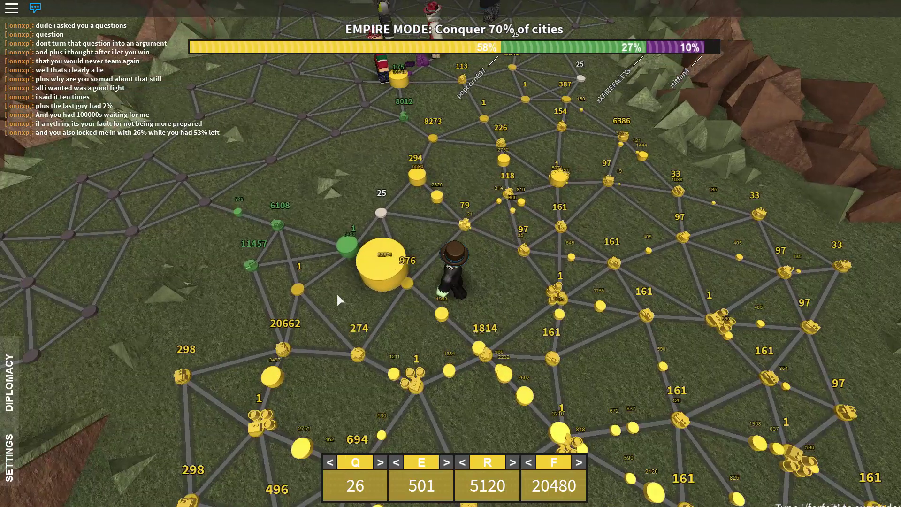
left_click(277, 225)
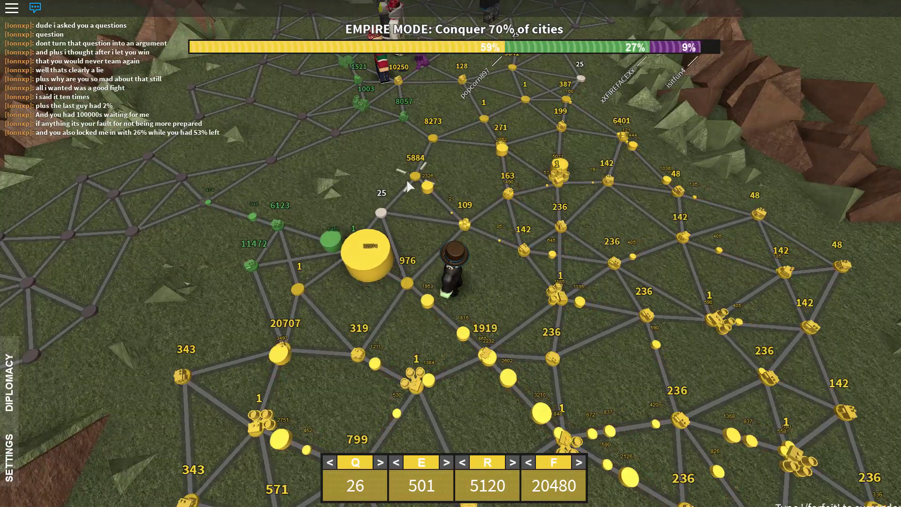
Send the 5884-troop city and a neighbour against the 10264-troop city near the top.
left_click(416, 176)
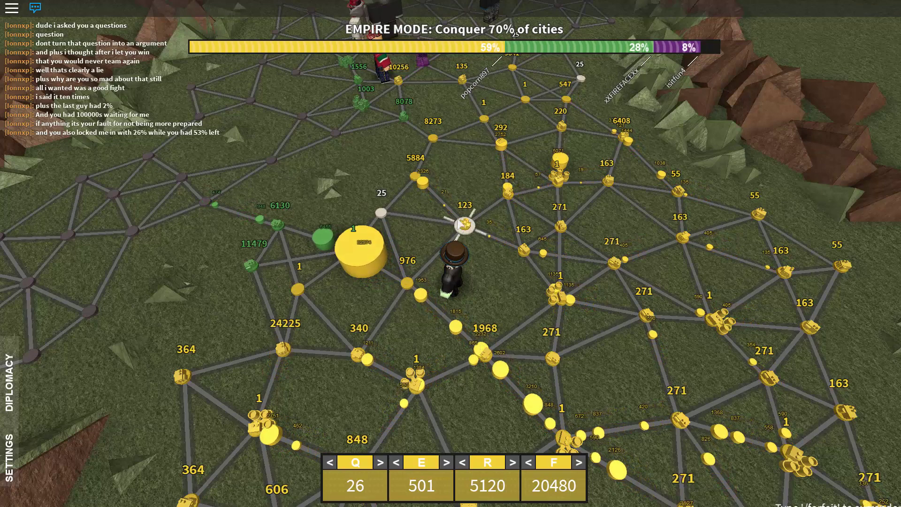
left_click(407, 282)
left_click(353, 141)
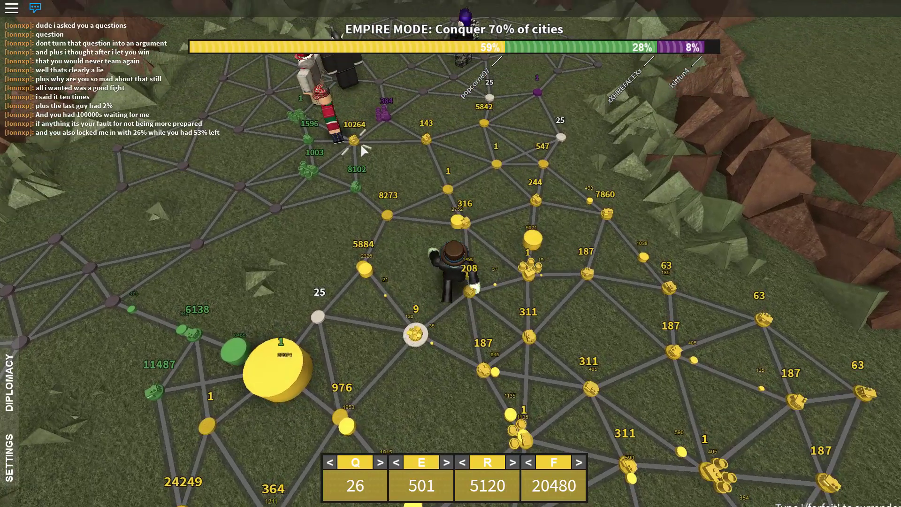
left_click(408, 173)
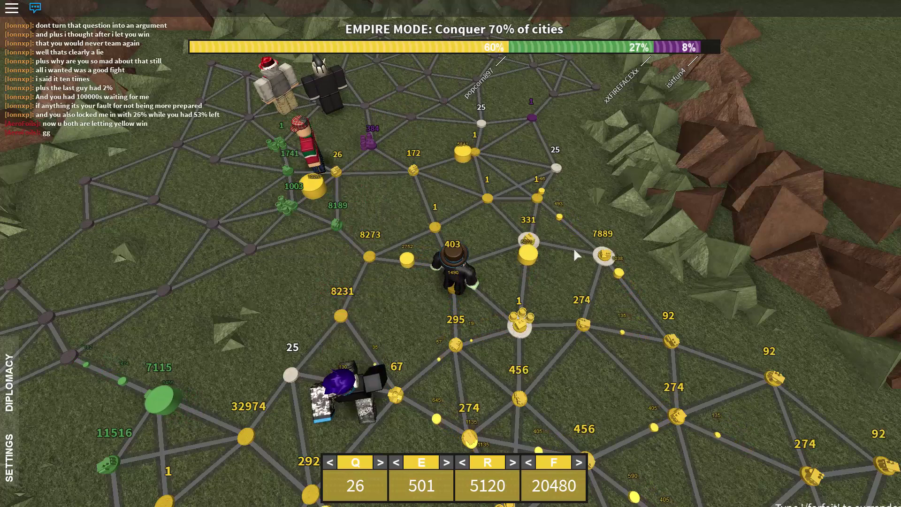
scroll("down", 3)
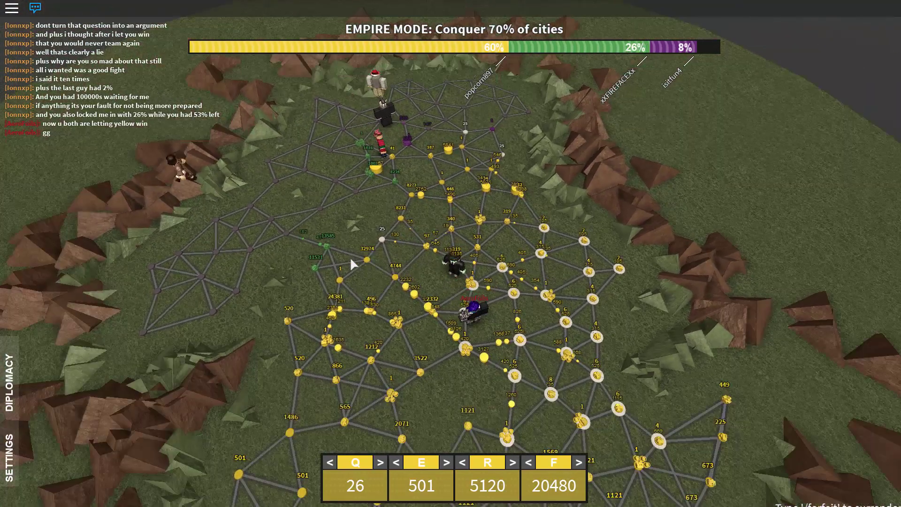
scroll("down", 3)
scroll("up", 3)
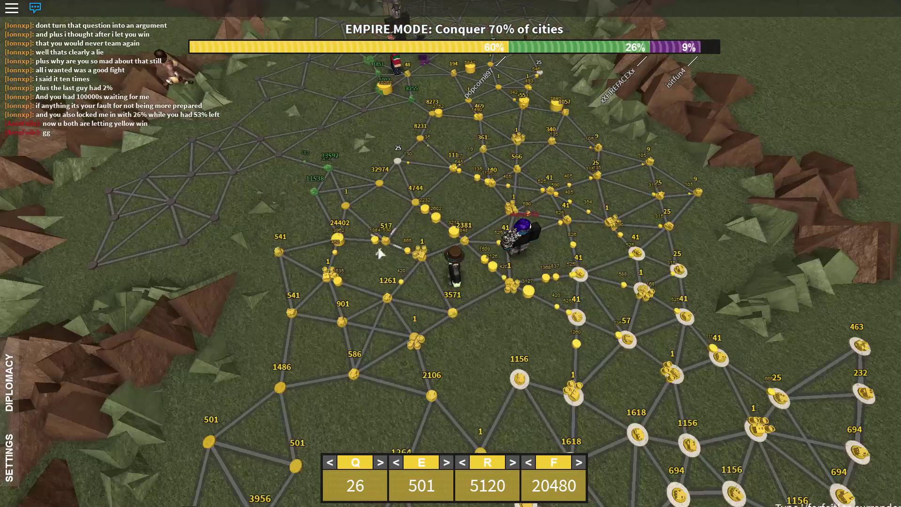
scroll("down", 3)
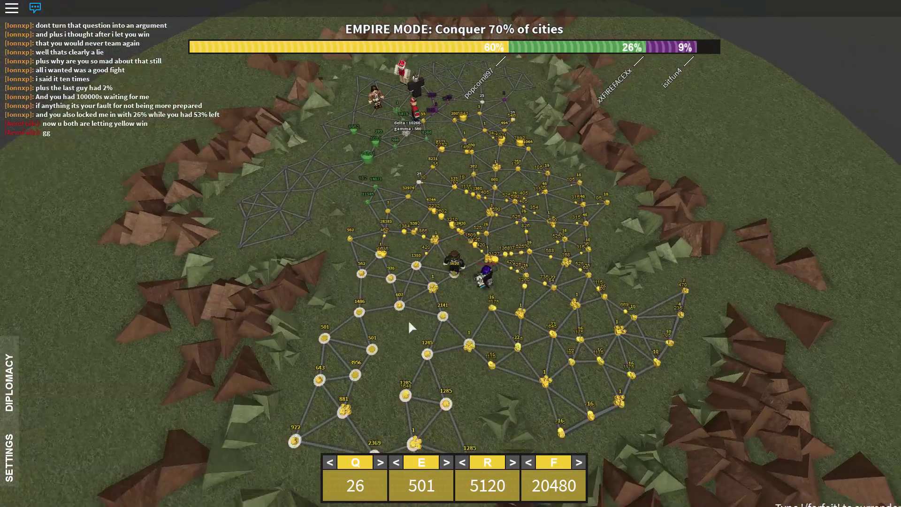
scroll("up", 3)
scroll("down", 3)
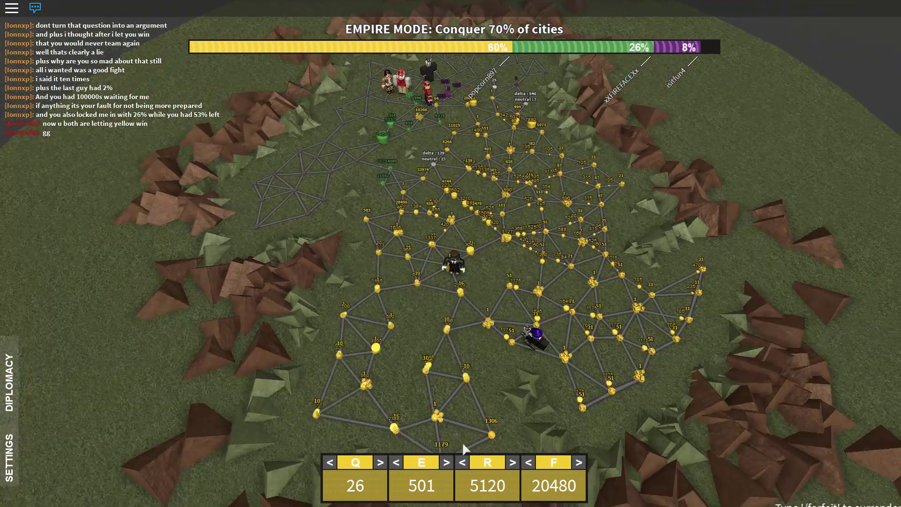
scroll("up", 3)
scroll("up", 3)
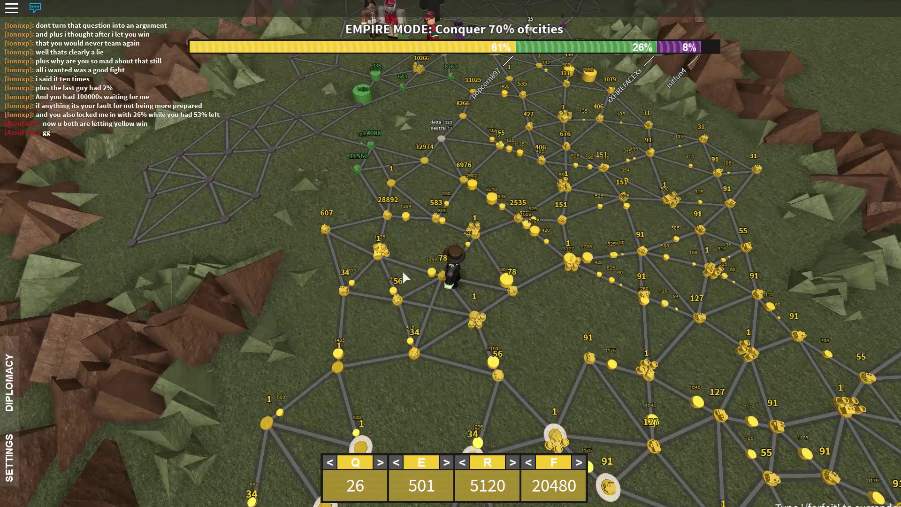
scroll("up", 3)
scroll("up", 3)
From the 32974-troop city, attack green cities including the 14291 and 11188 stacks.
left_click(275, 186)
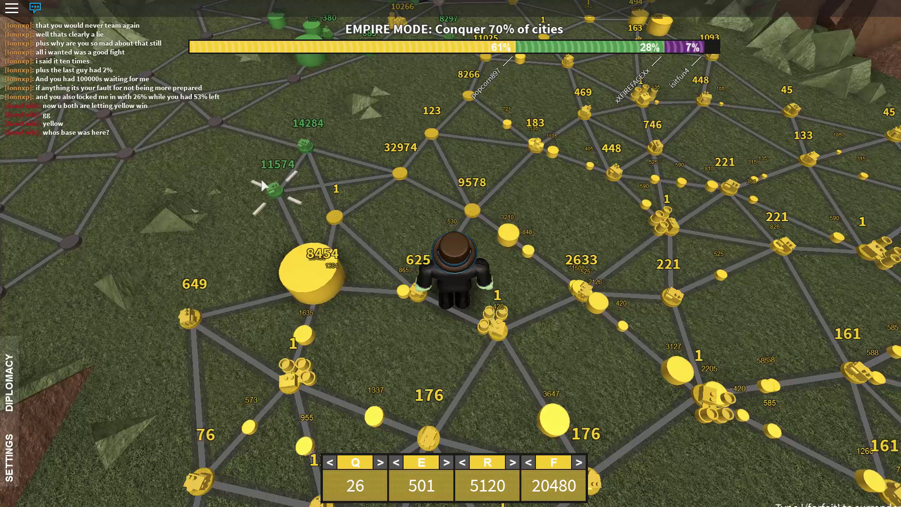
left_click(399, 174)
left_click(297, 161)
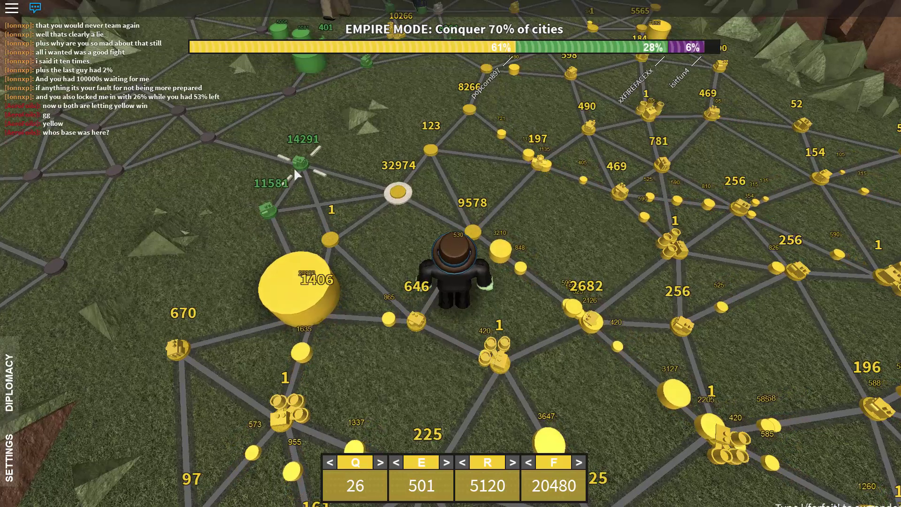
left_click(395, 176)
left_click(411, 223)
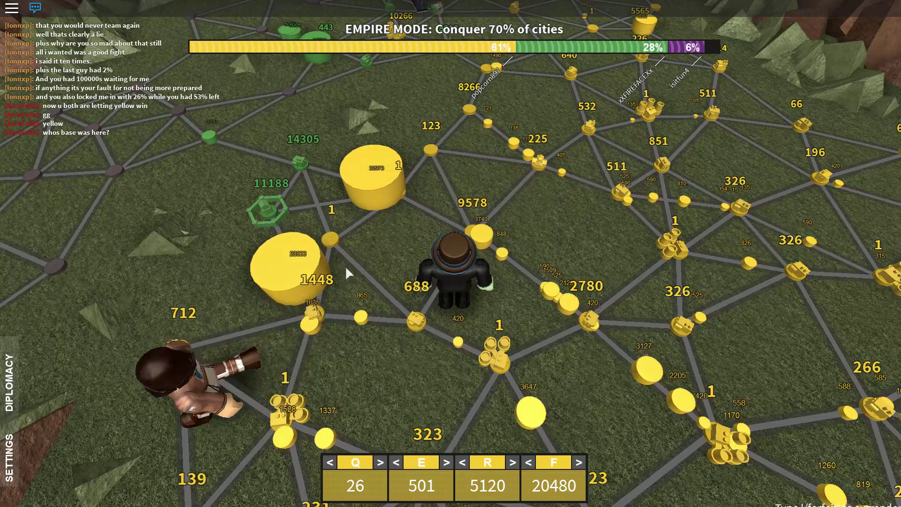
left_click(312, 315)
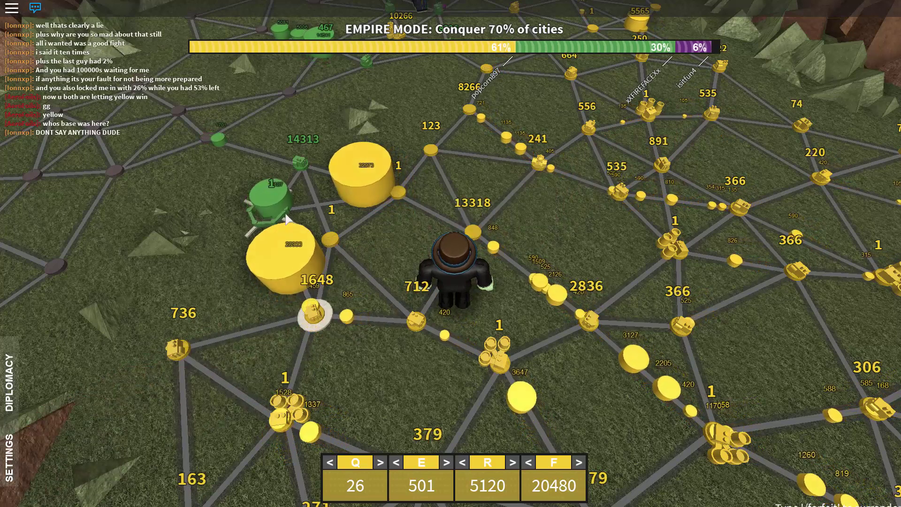
Send troops from the 848- and 10266-troop cities against green on the northern front.
left_click(474, 233)
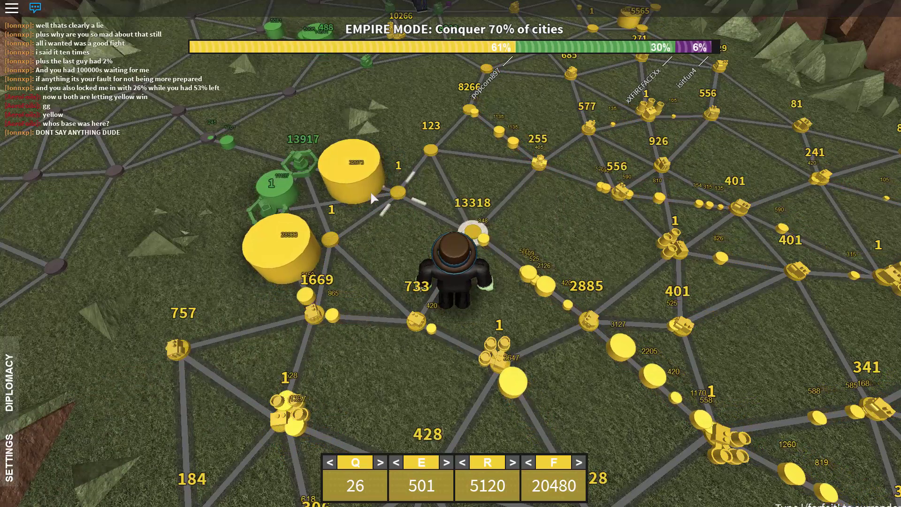
scroll("down", 3)
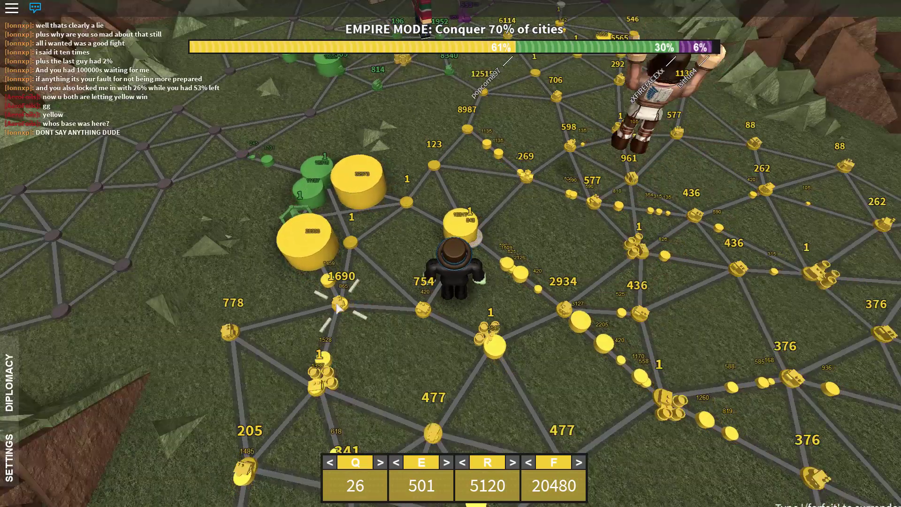
left_click(338, 308)
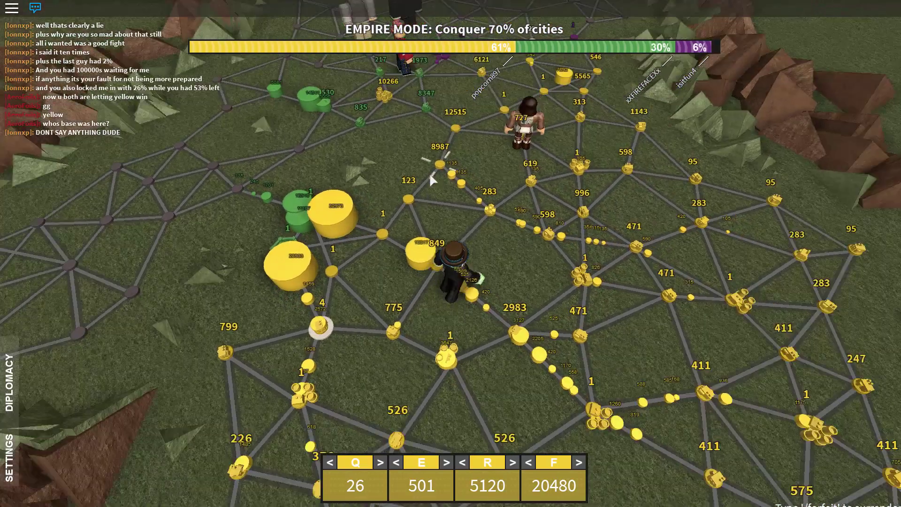
key("w")
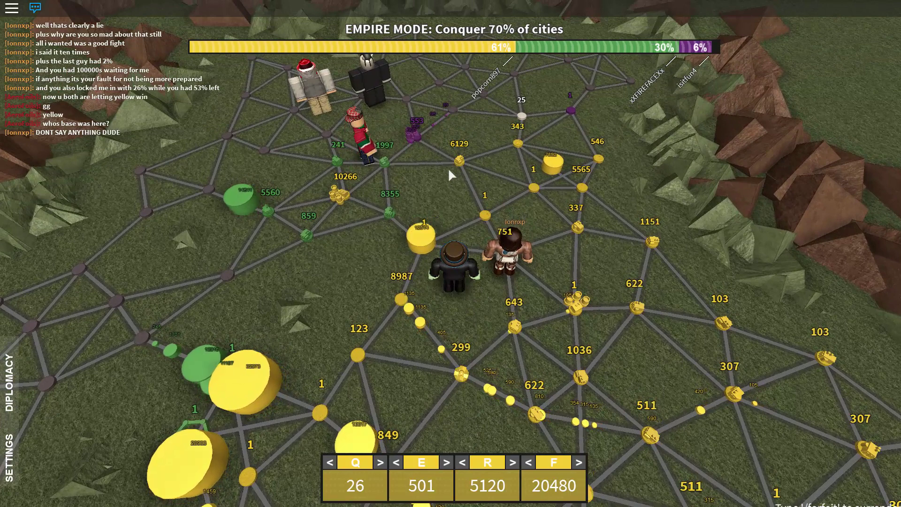
left_click(459, 160)
left_click(342, 192)
left_click(307, 234)
left_click(337, 161)
scroll("up", 3)
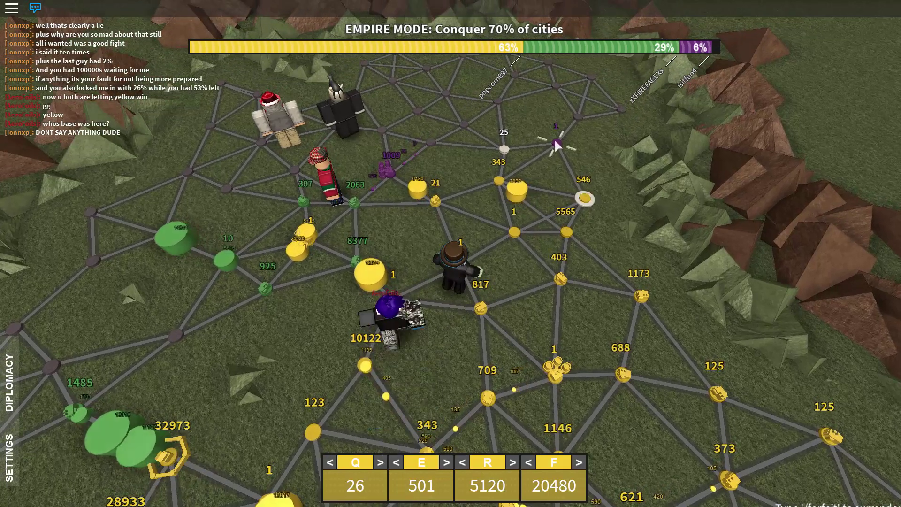
Push the 7892 and 13318 stacks forward, then attack the northeastern purple cities.
left_click(503, 185)
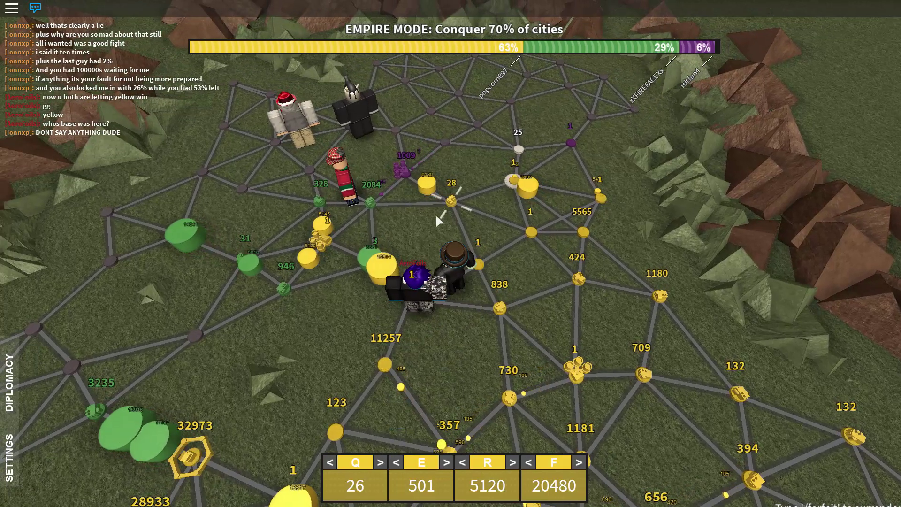
key("s")
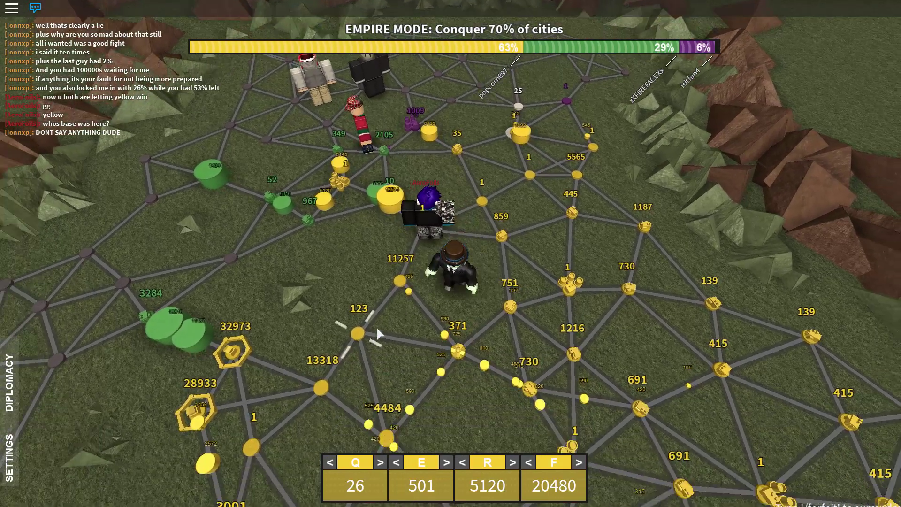
scroll("down", 3)
scroll("up", 3)
scroll("up", 3)
left_click(465, 336)
left_click(352, 311)
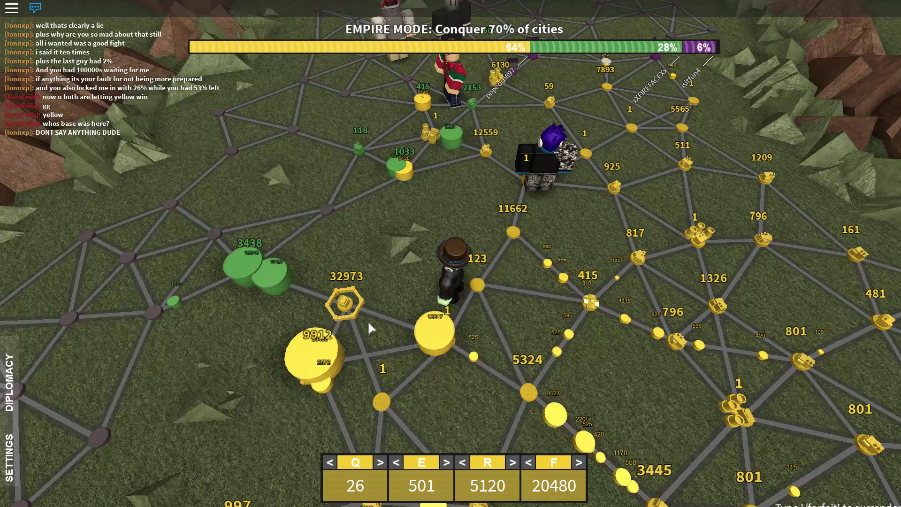
scroll("up", 3)
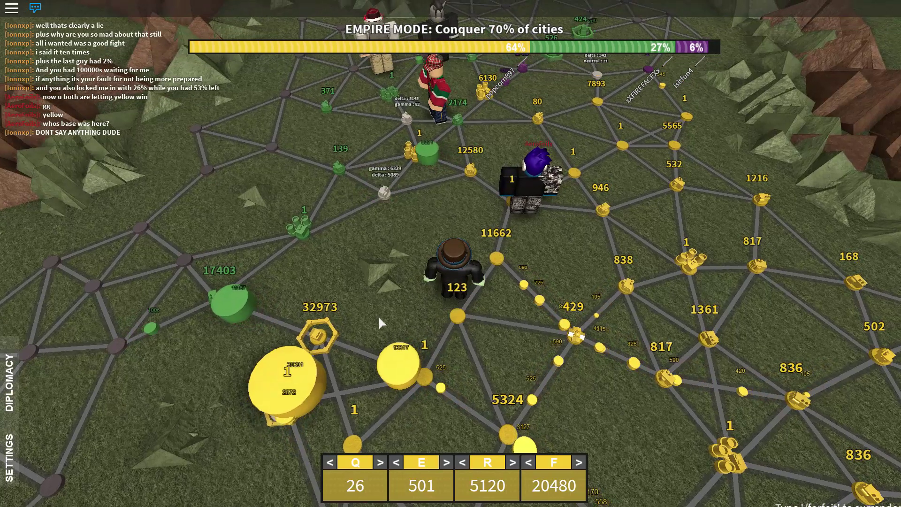
scroll("up", 3)
scroll("up", 3)
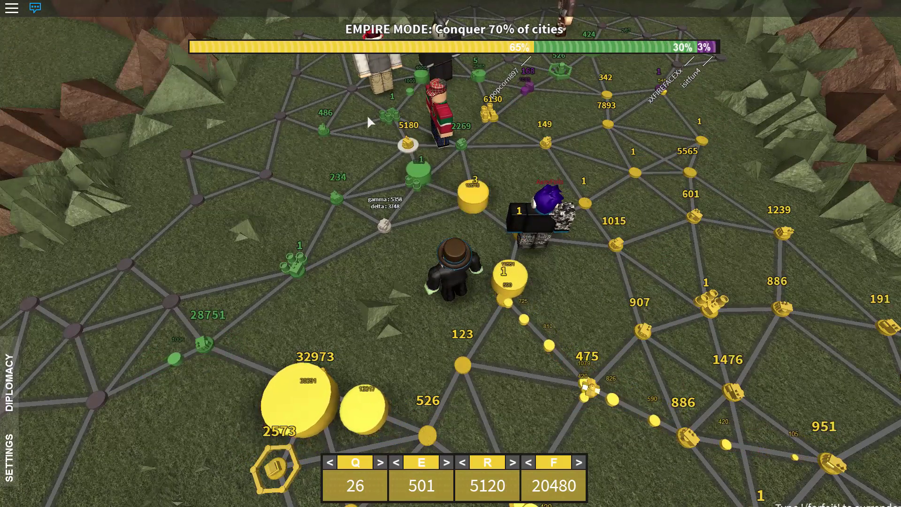
scroll("up", 3)
scroll("up", 3)
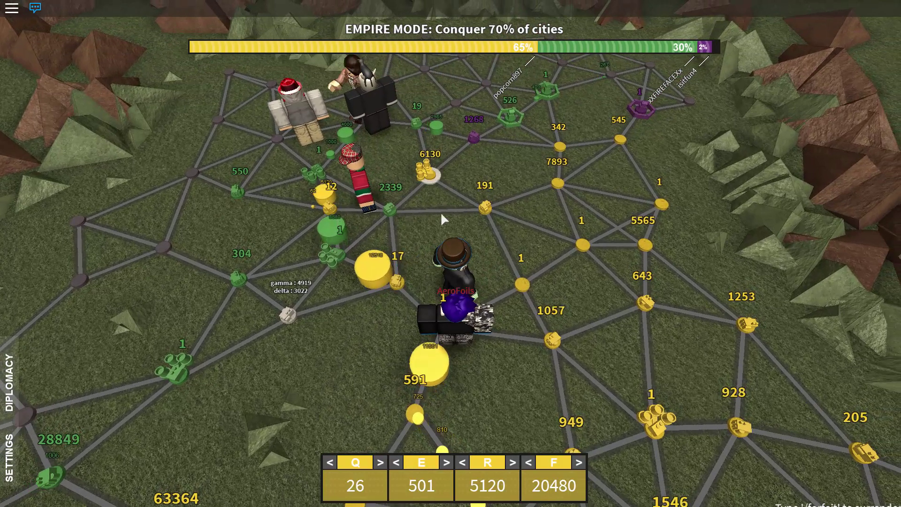
scroll("up", 3)
scroll("up", 3)
left_click(594, 166)
left_click(615, 132)
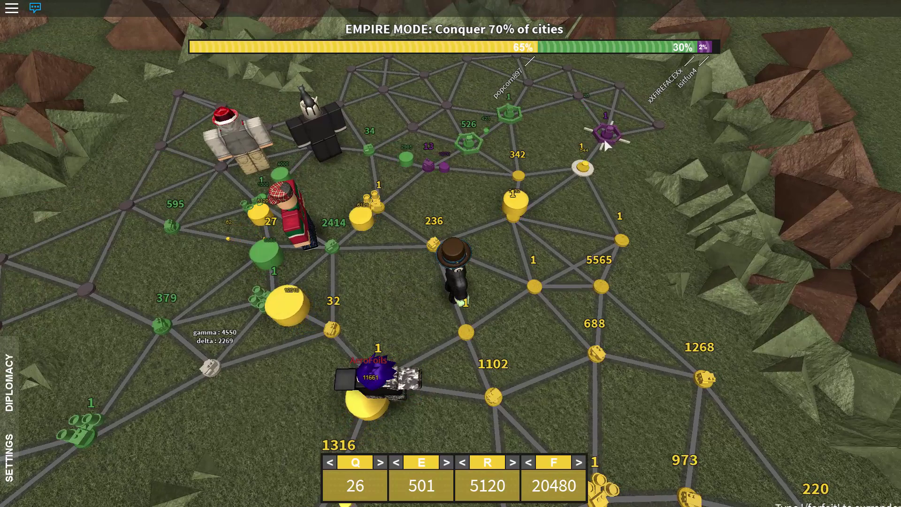
scroll("down", 3)
scroll("down", 3)
scroll("down", 3)
scroll("down", 3)
scroll("down", 3)
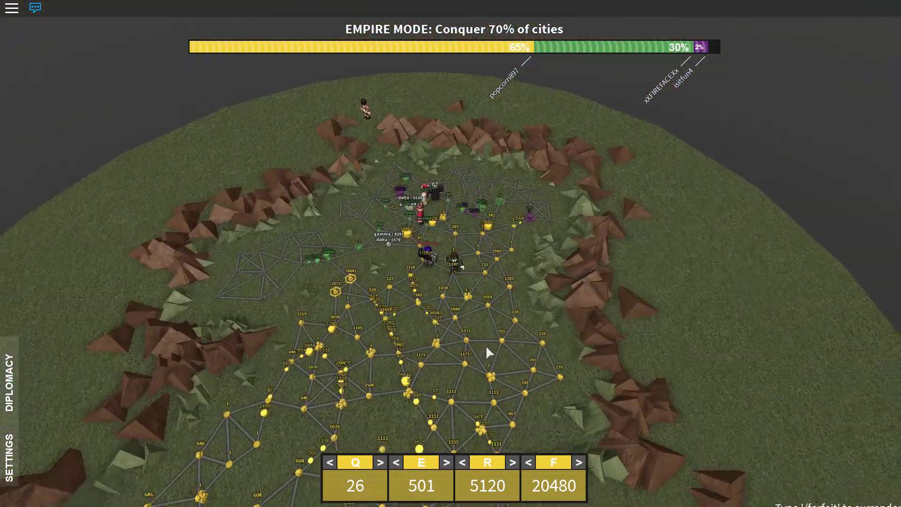
scroll("down", 3)
scroll("up", 3)
scroll("up", 3)
scroll("up", 3)
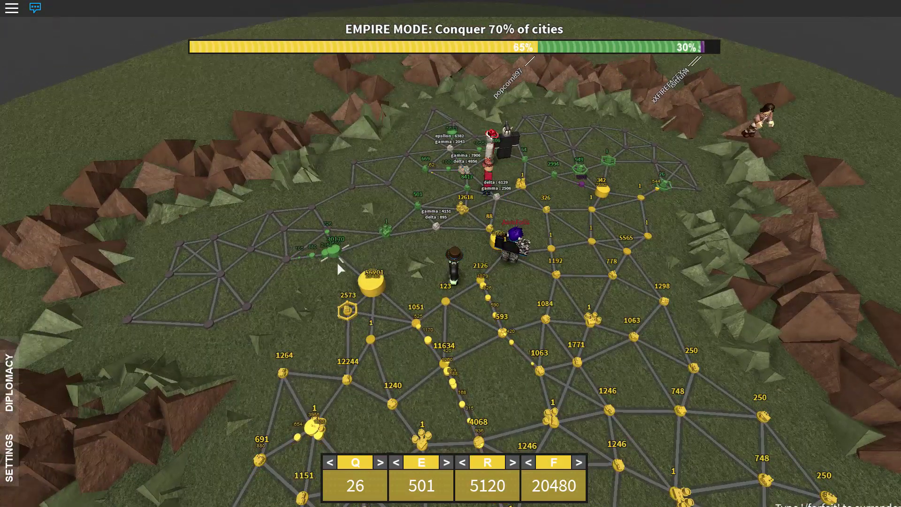
scroll("up", 3)
scroll("up", 3)
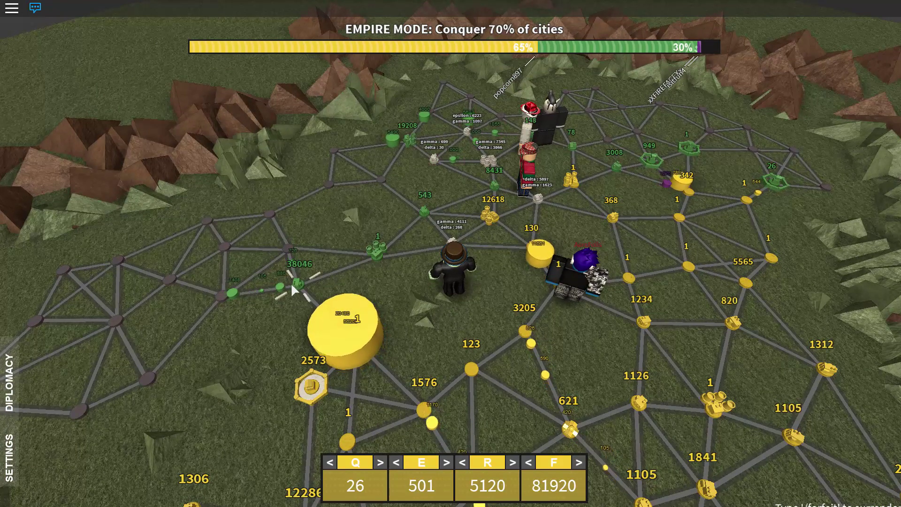
Select the yellow city holding 1576 troops.
left_click(423, 410)
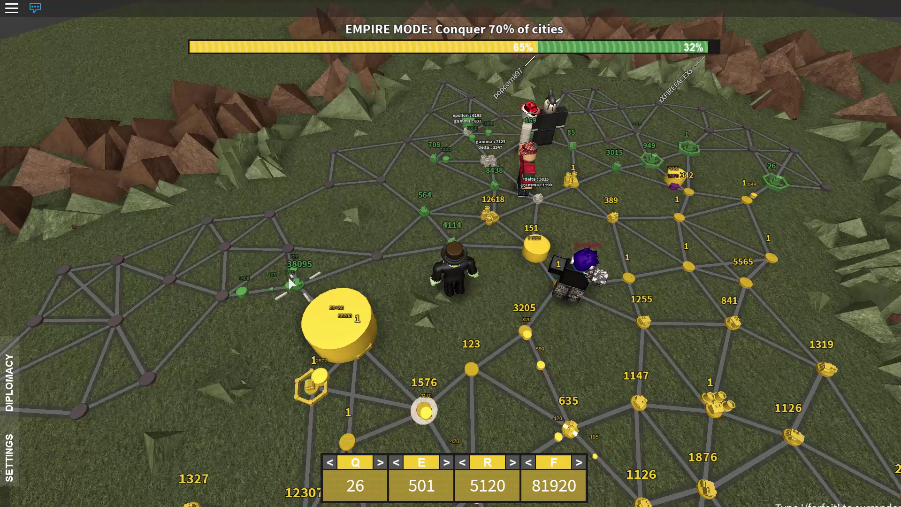
scroll("up", 3)
scroll("up", 3)
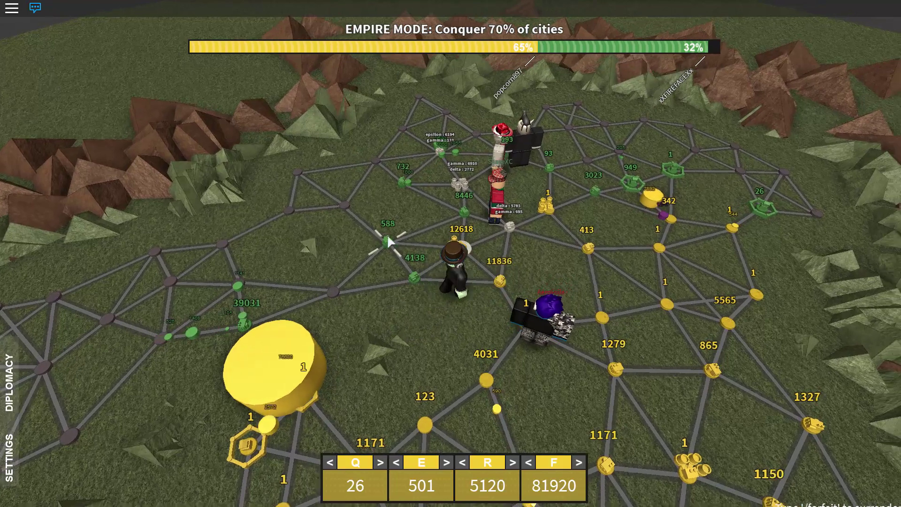
scroll("up", 3)
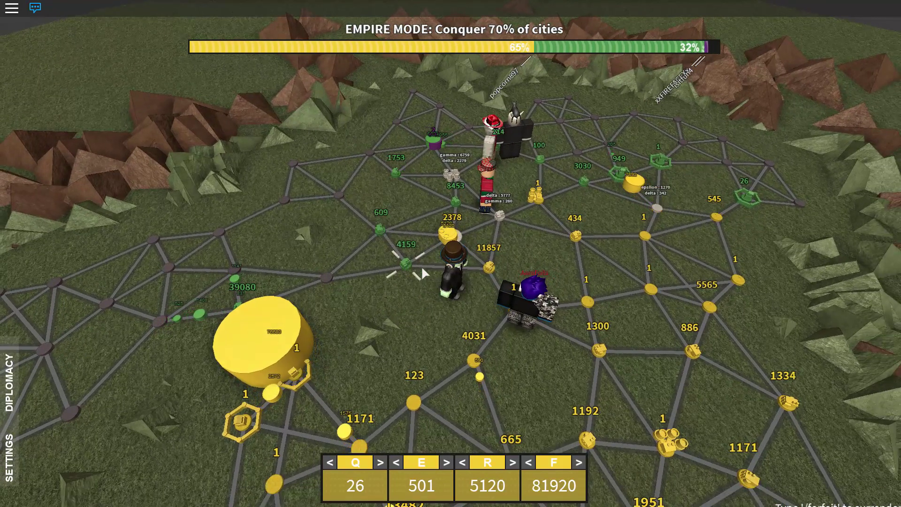
scroll("up", 3)
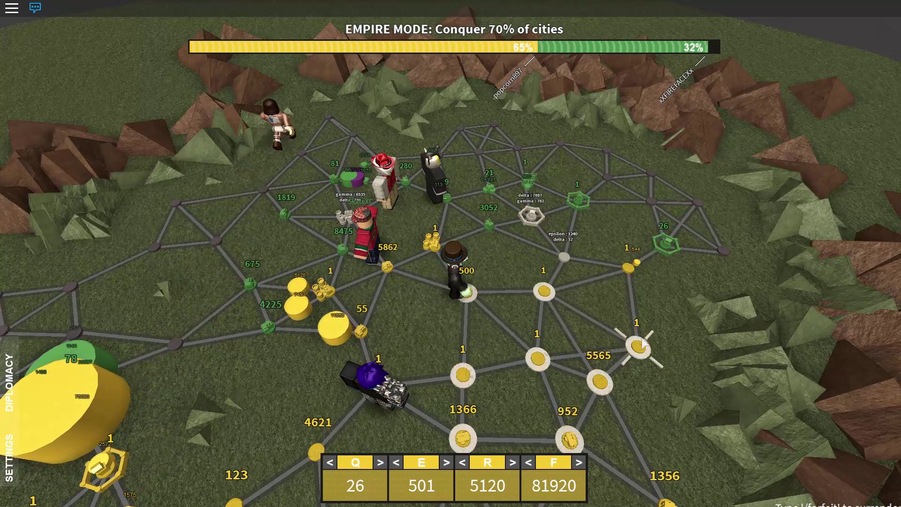
scroll("down", 3)
scroll("down", 3)
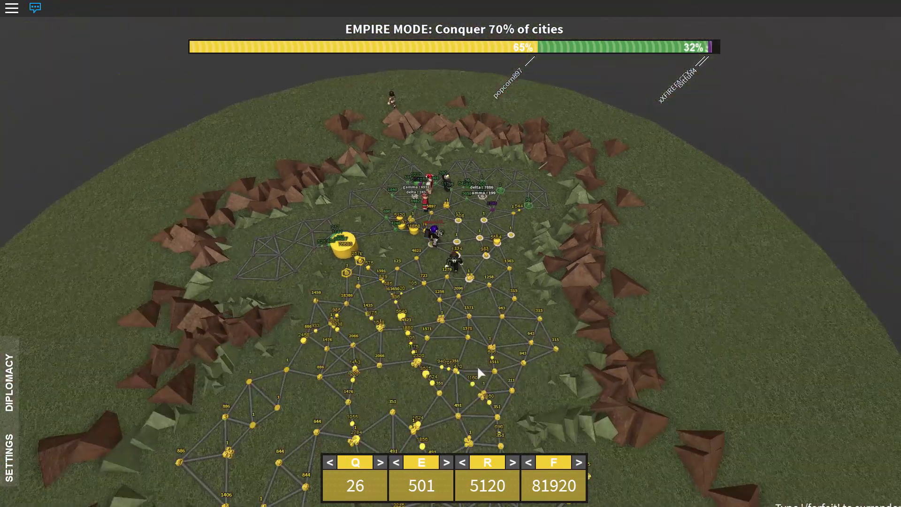
scroll("down", 3)
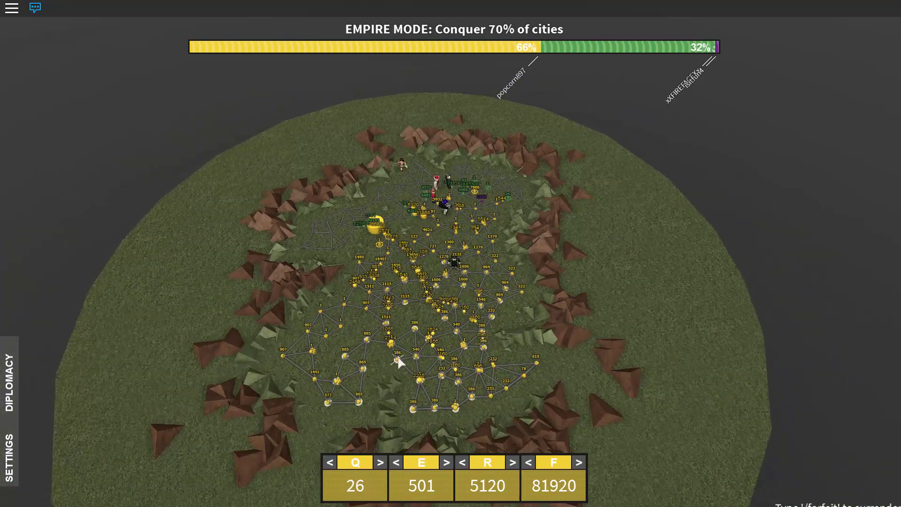
scroll("up", 3)
scroll("up", 3)
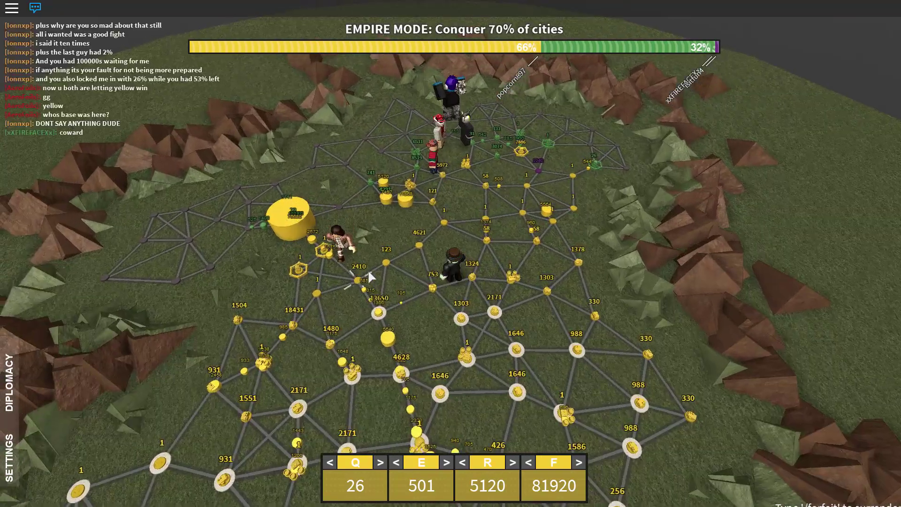
scroll("up", 3)
scroll("up", 3)
scroll("up", 3)
scroll("up", 3)
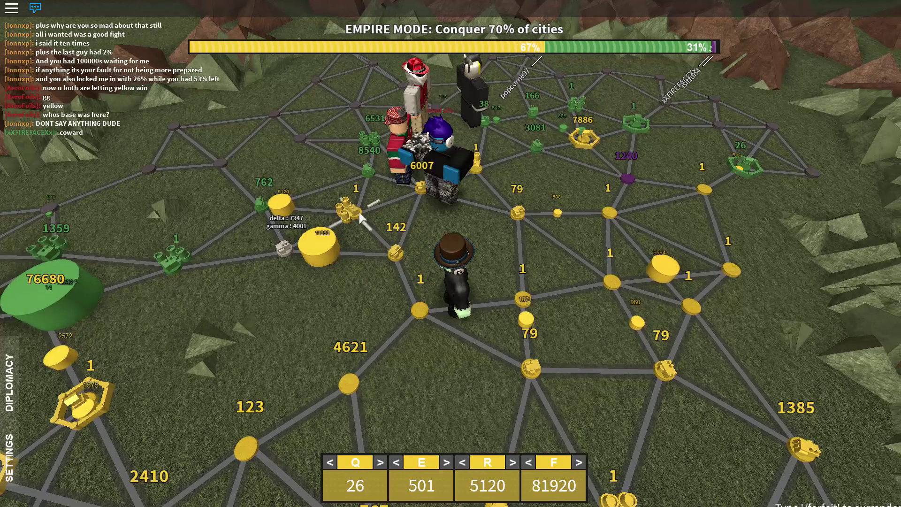
Rotate across the map and send a troop stack to the city near 71584.
left_click_drag(386, 216, 493, 268)
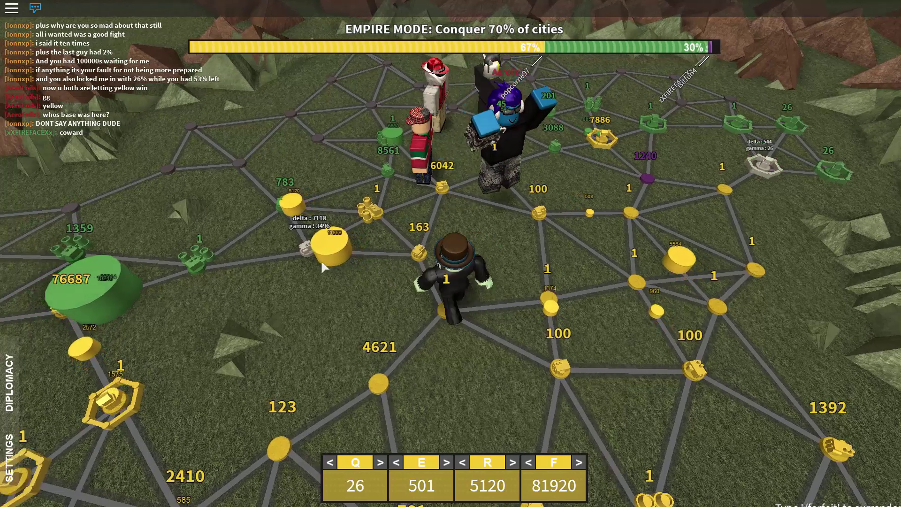
scroll("down", 3)
scroll("down", 3)
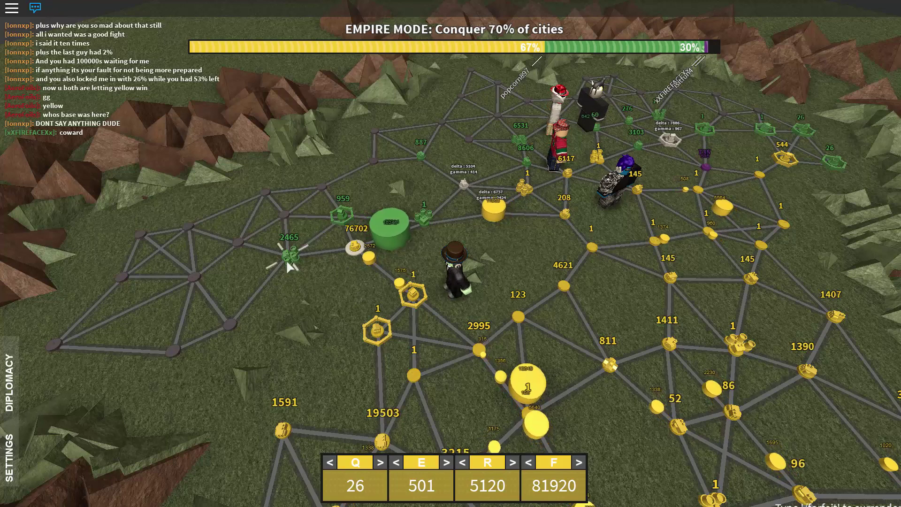
left_click(347, 227)
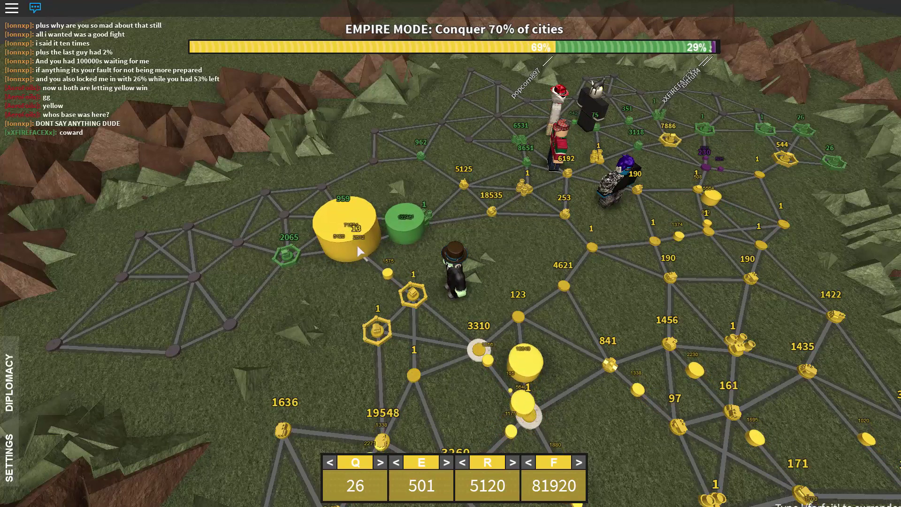
left_click_drag(359, 246, 652, 222)
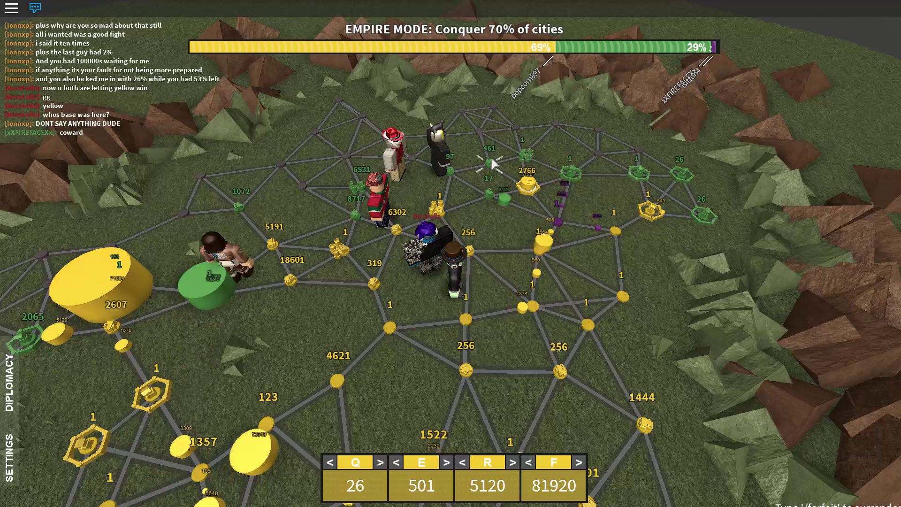
left_click_drag(490, 157, 403, 219)
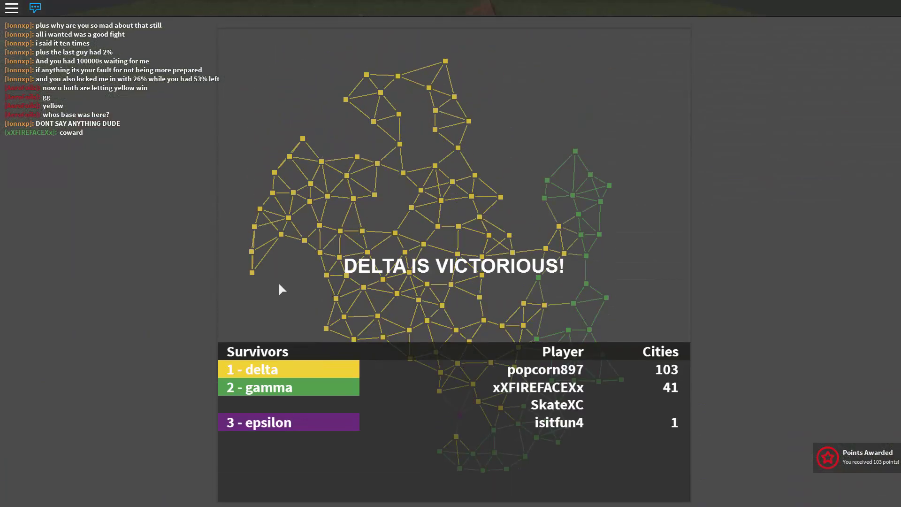
Post 'gg' in the chat after Delta's victory.
key("slash")
type("gg")
key("Return")
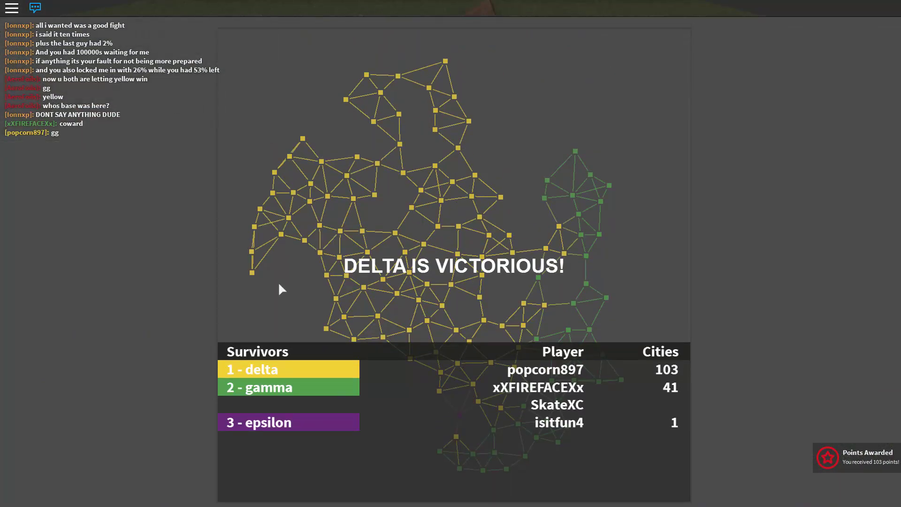